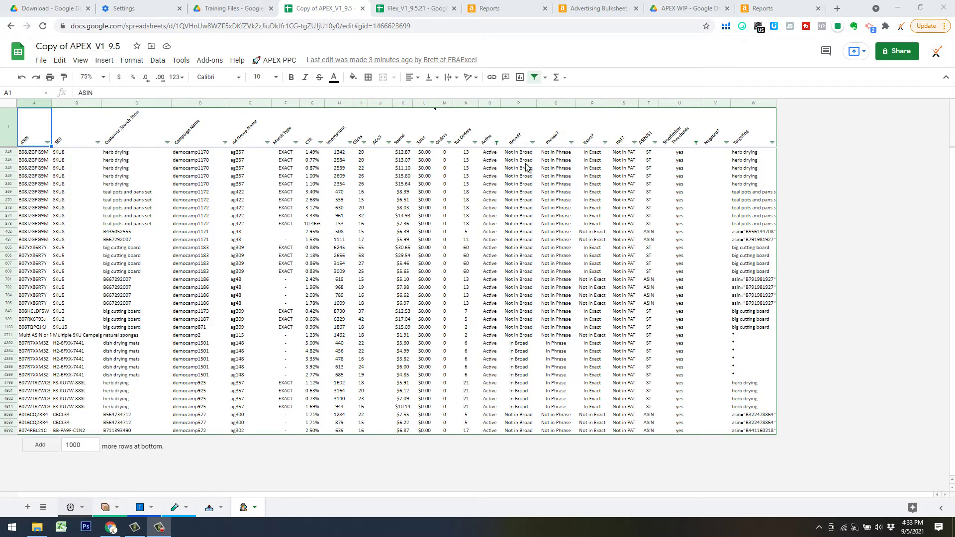
- Use STInspector to find search terms matching Orders>0 / Not Already in Exact
left_click(261, 60)
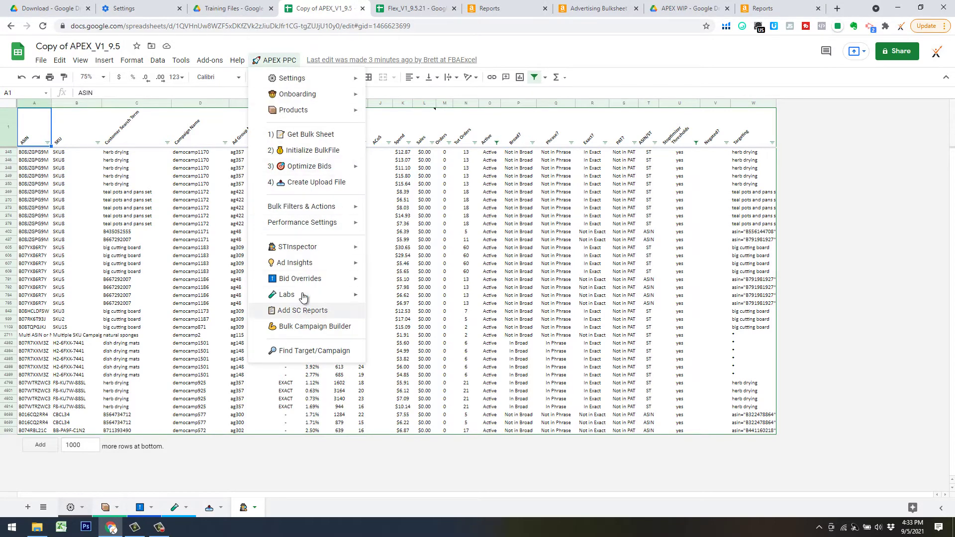
mouse_move(352, 250)
mouse_move(426, 305)
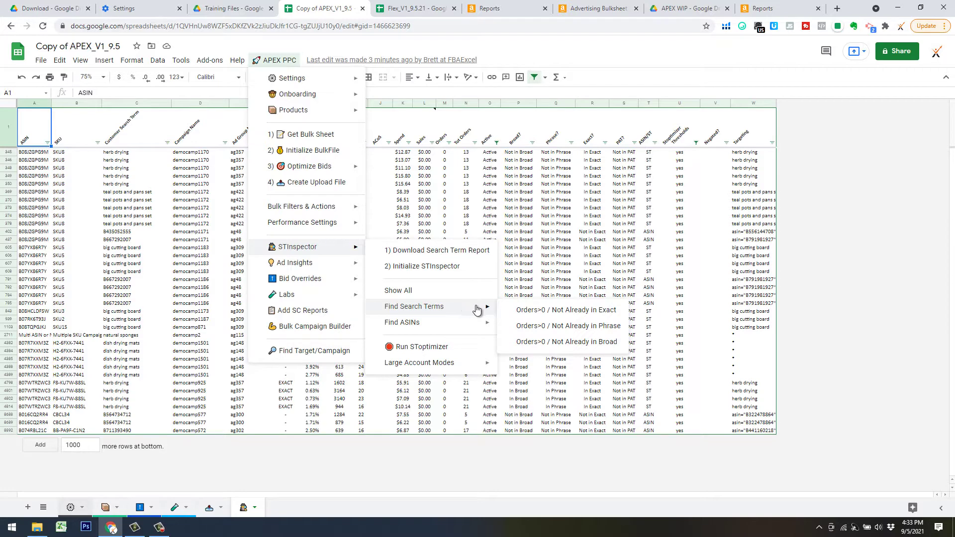
left_click(535, 314)
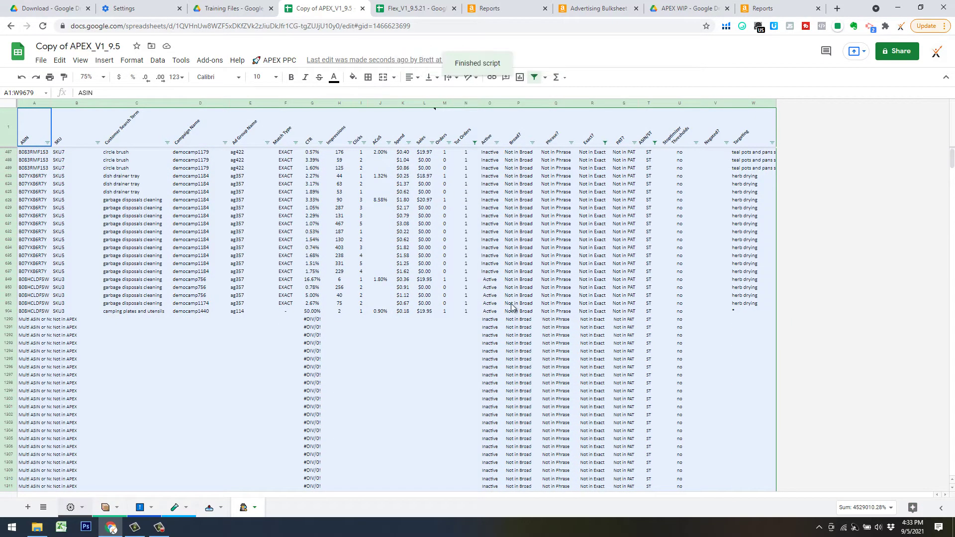
left_click(528, 195)
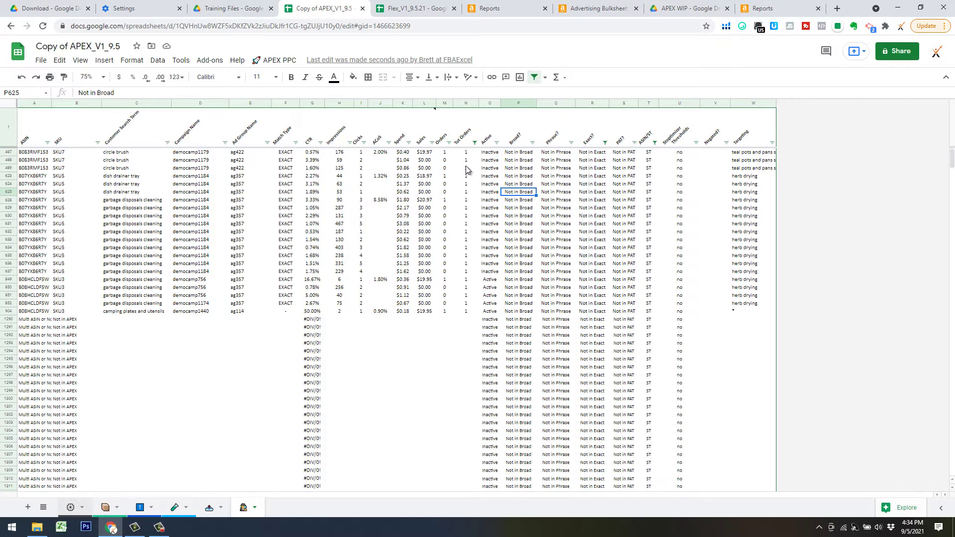
left_click(466, 104)
left_click(495, 186)
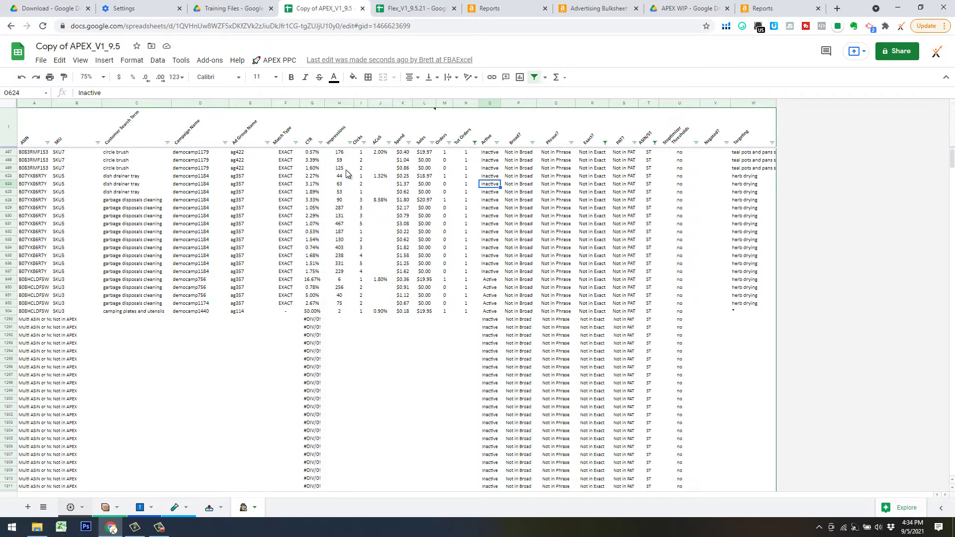
- Filter the Tot Orders column to exclude search terms with 1 total order
left_click(475, 143)
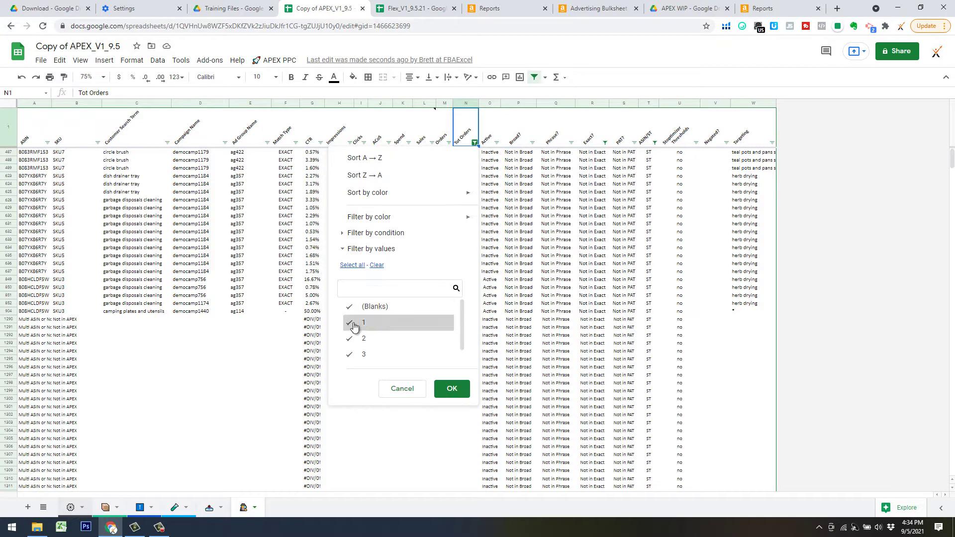
left_click(355, 322)
left_click(452, 390)
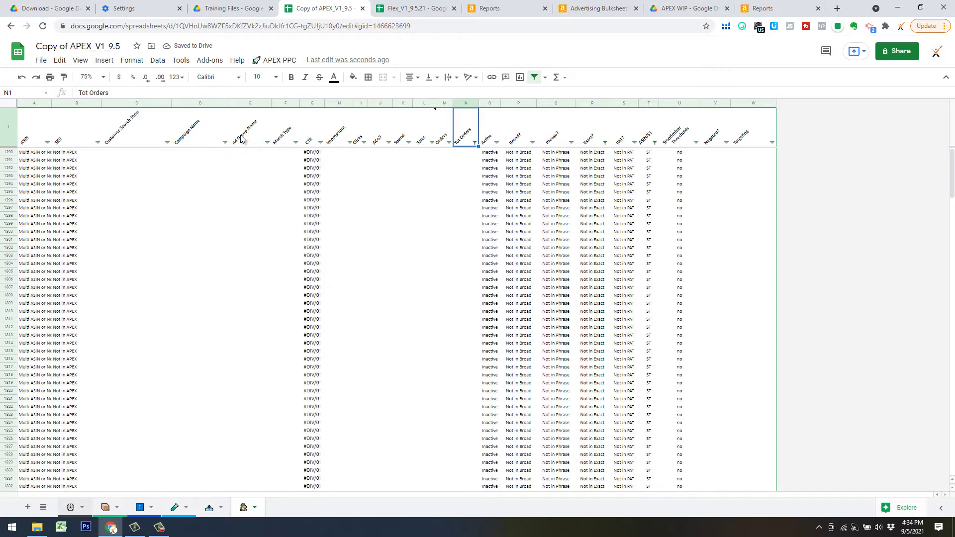
- Filter the SKU column to exclude Multiple SKU Campaign and Not in APEX
left_click(97, 143)
left_click(121, 339)
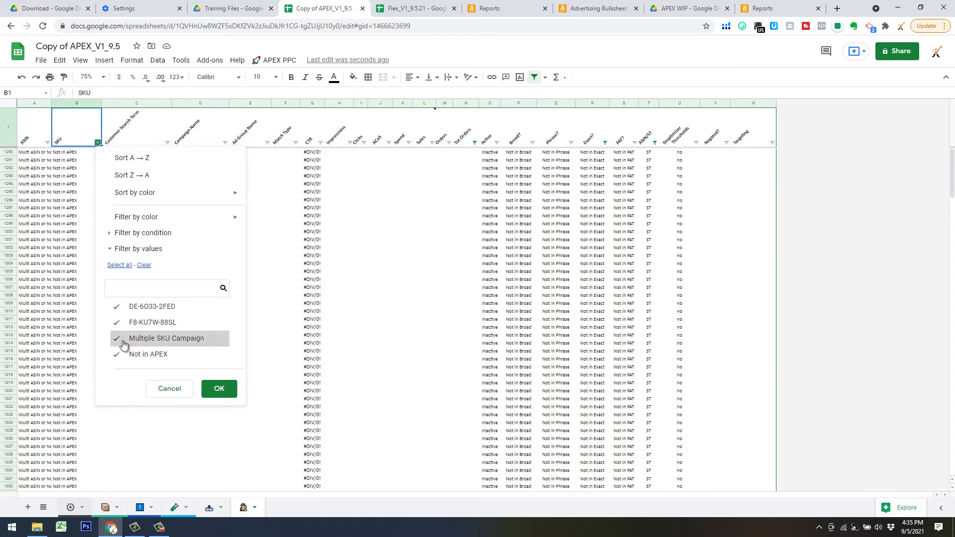
left_click(122, 356)
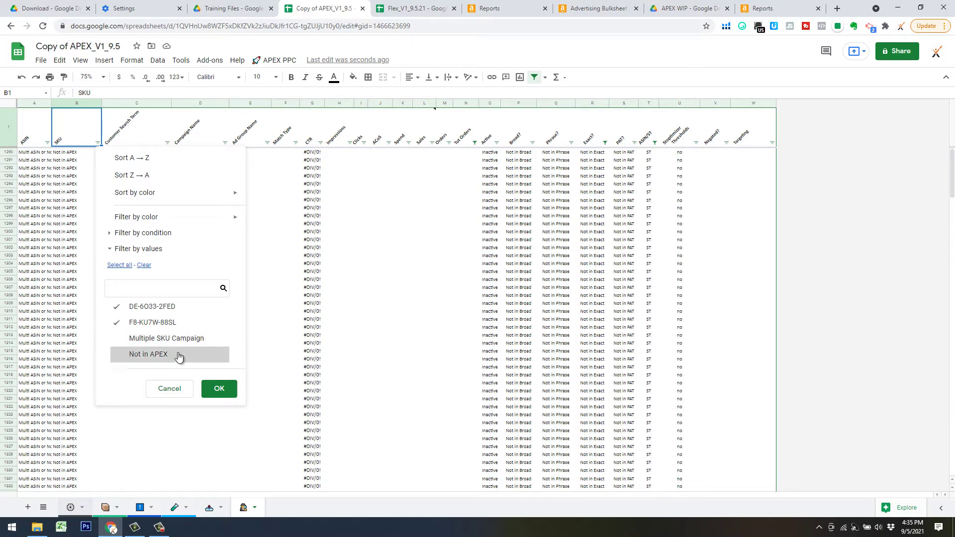
left_click(221, 393)
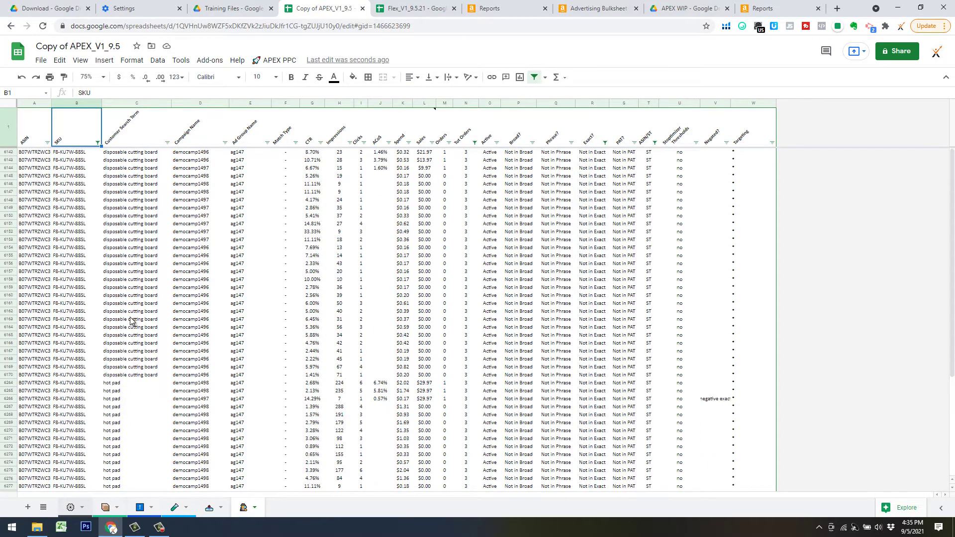
scroll(142, 321, "down", 2)
scroll(149, 314, "up", 2)
- Switch to the Flex_V1_9.5.21 spreadsheet and look over the Bulk Campaign Builder sheet and its available commands
left_click(392, 9)
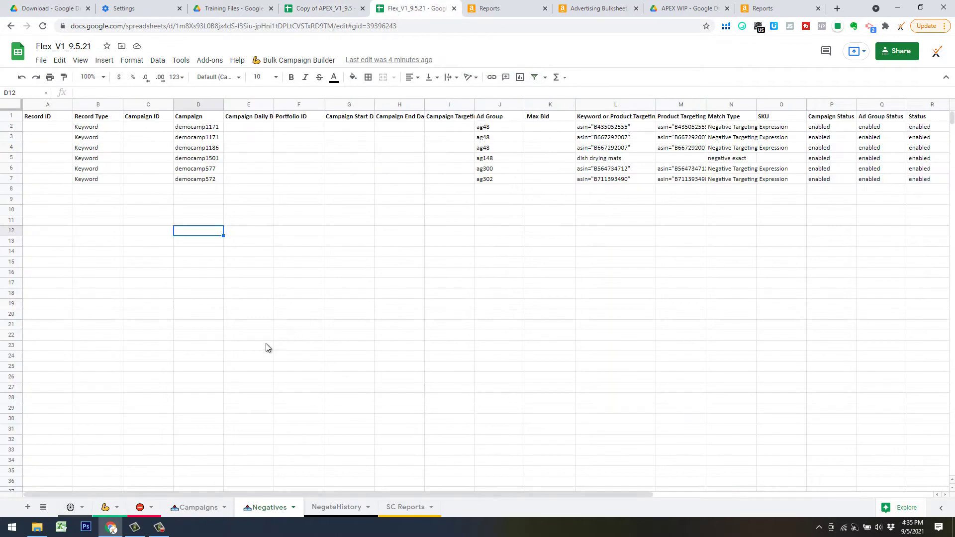
left_click(123, 508)
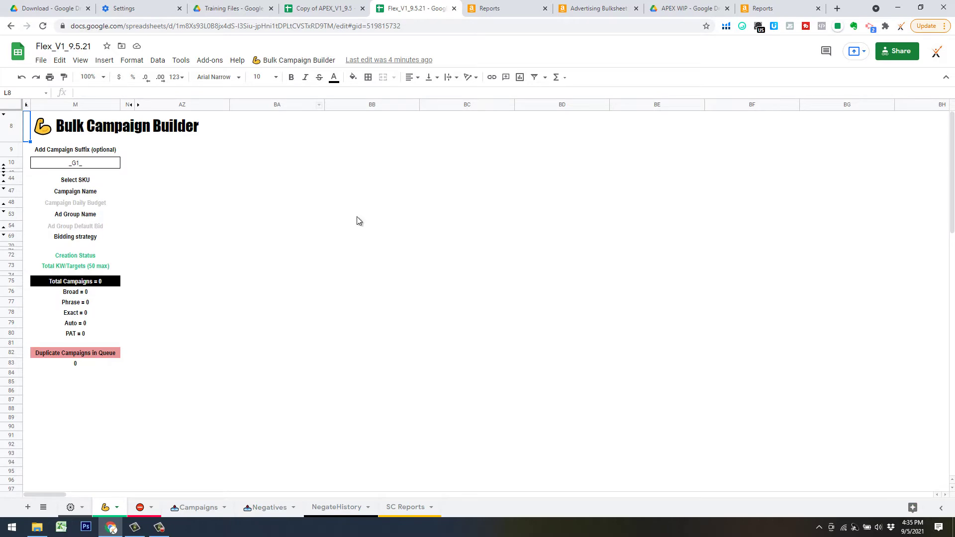
left_click(315, 60)
mouse_move(348, 118)
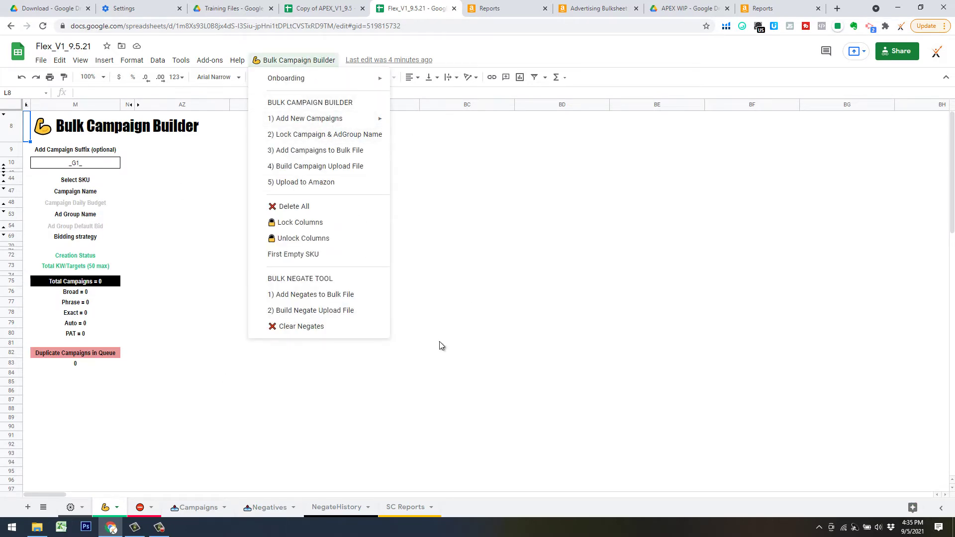
left_click(425, 302)
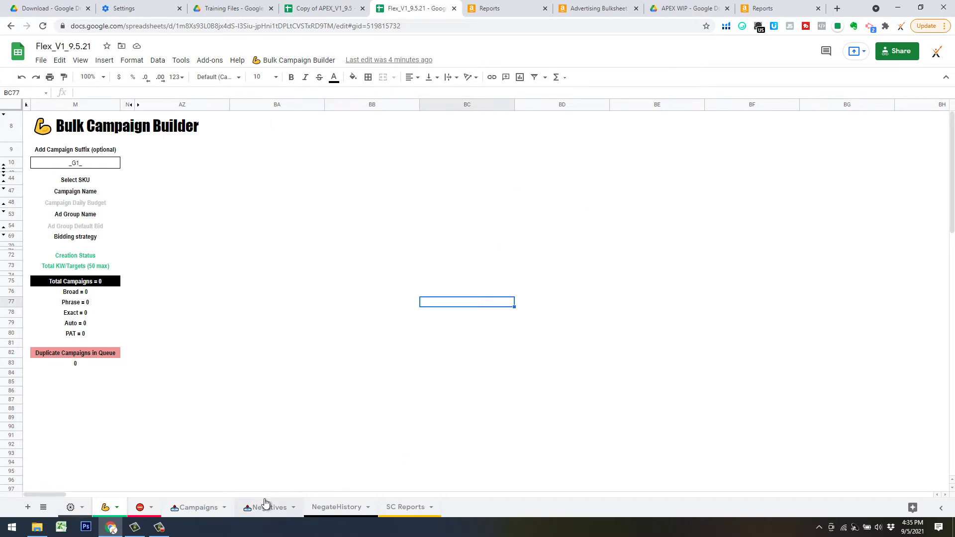
- Return to Copy of APEX_V1_9.5 and copy the SKU and Customer Search Term cells of all filtered rows
key("ctrl+shift+Tab")
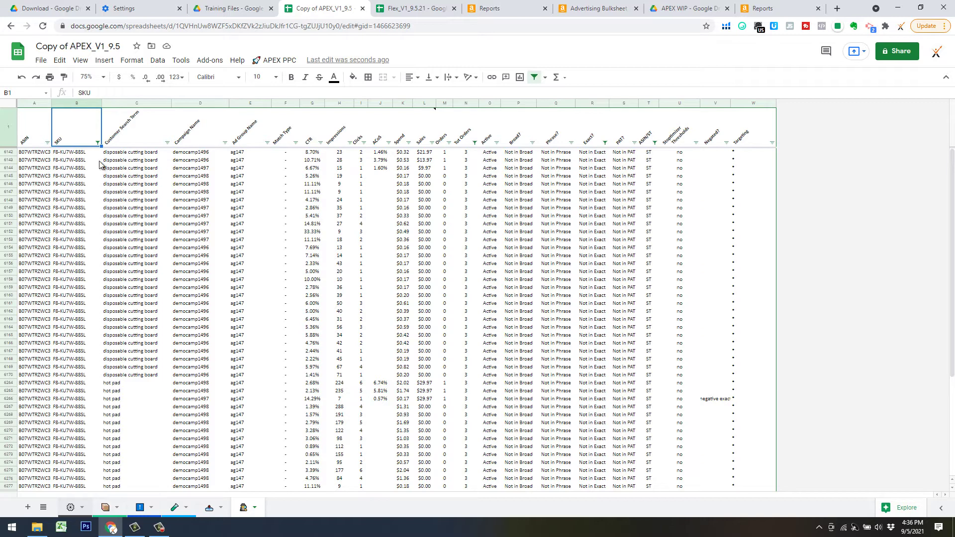
left_click(78, 153)
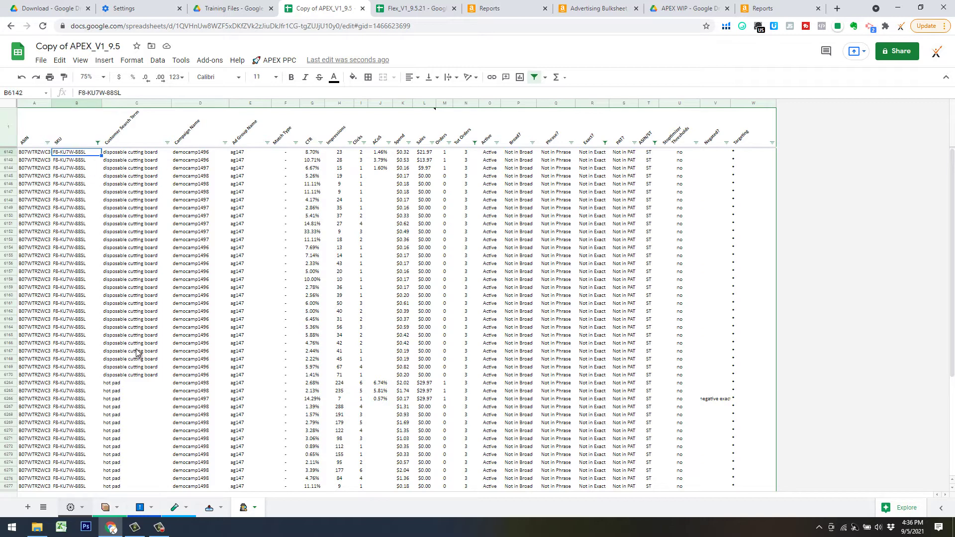
scroll(138, 358, "down", 5)
left_click(131, 463, "shift")
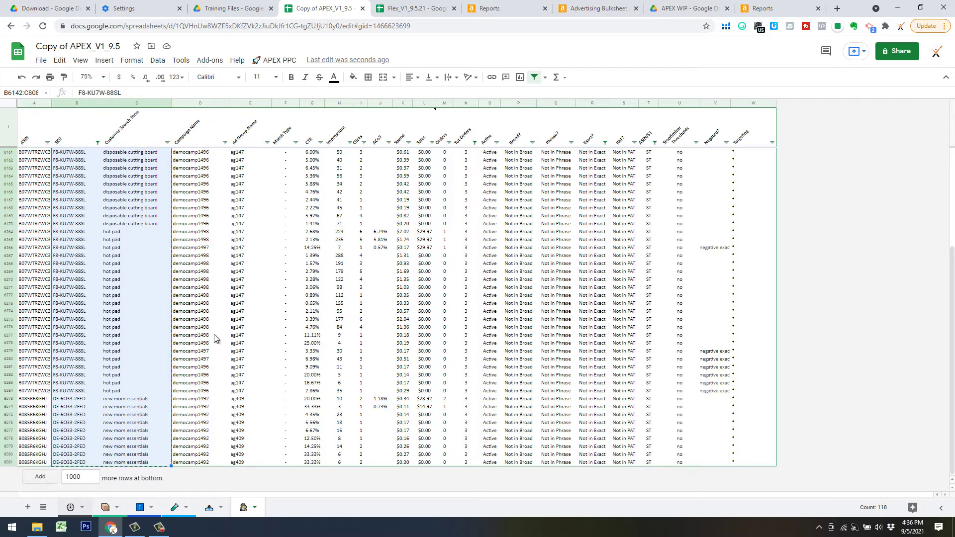
- Add a blank sheet to Flex_V1_9.5.21 and paste the copied SKUs and search terms as values starting at cell B3
left_click(437, 8)
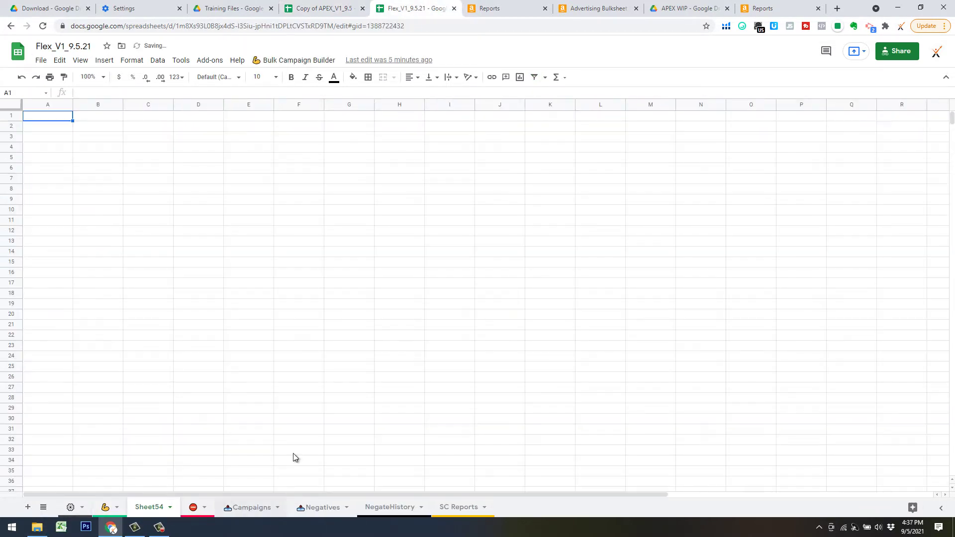
right_click(94, 141)
mouse_move(152, 196)
left_click(237, 202)
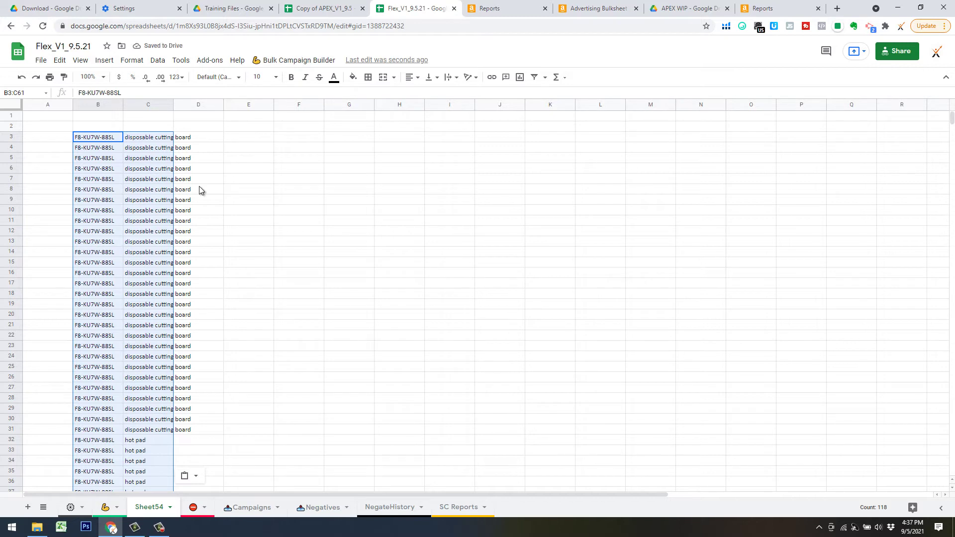
- Run the duplicate-removal macro on the pasted rows, then select the unique SKU and search term pairs in B3:C5
key("ctrl+alt+shift+1")
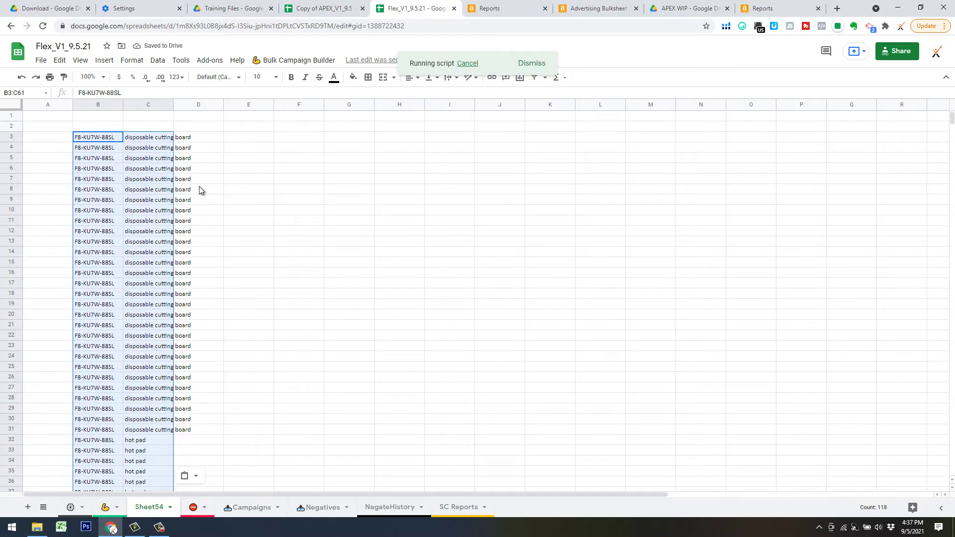
left_click(121, 197)
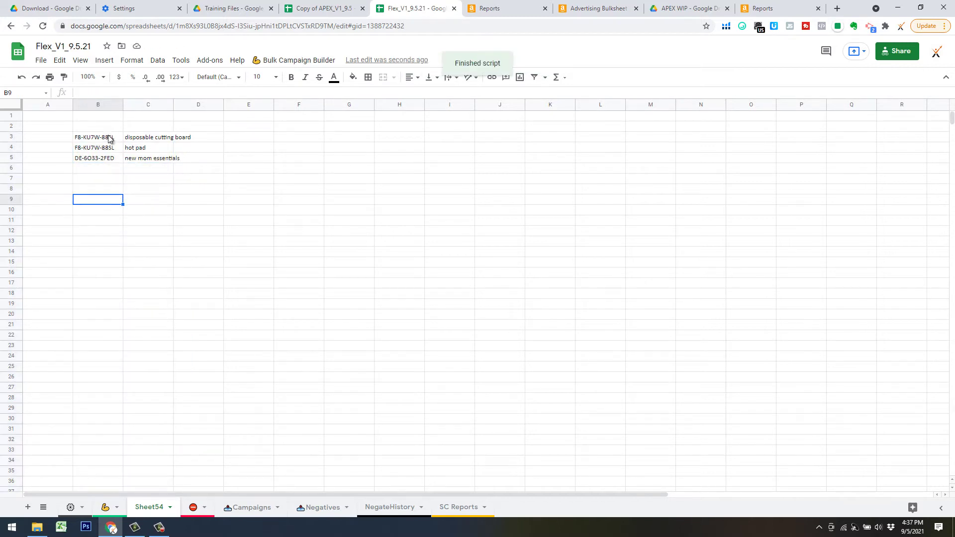
left_click_drag(107, 137, 144, 159)
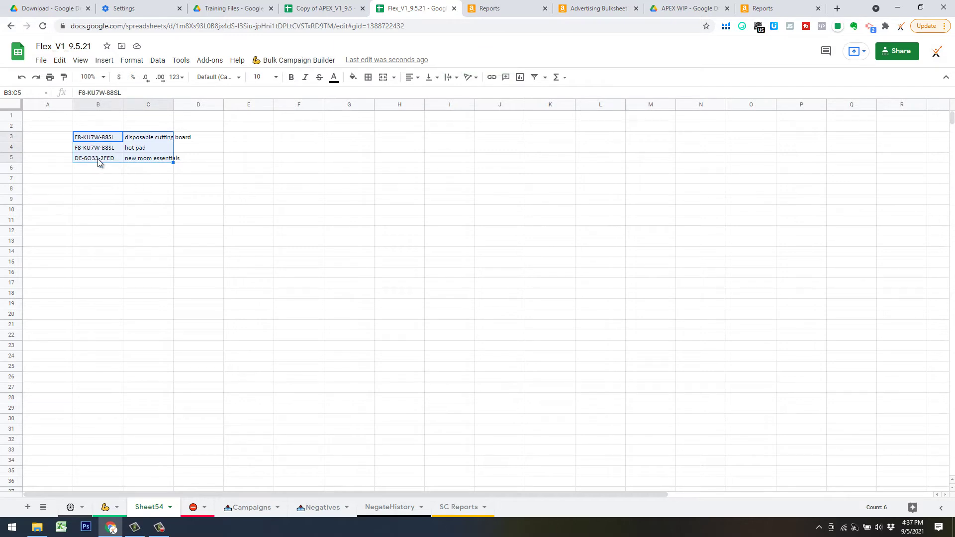
- Label the SKU and search term list with the heading "exact" in cell B2
key("Up")
type("e")
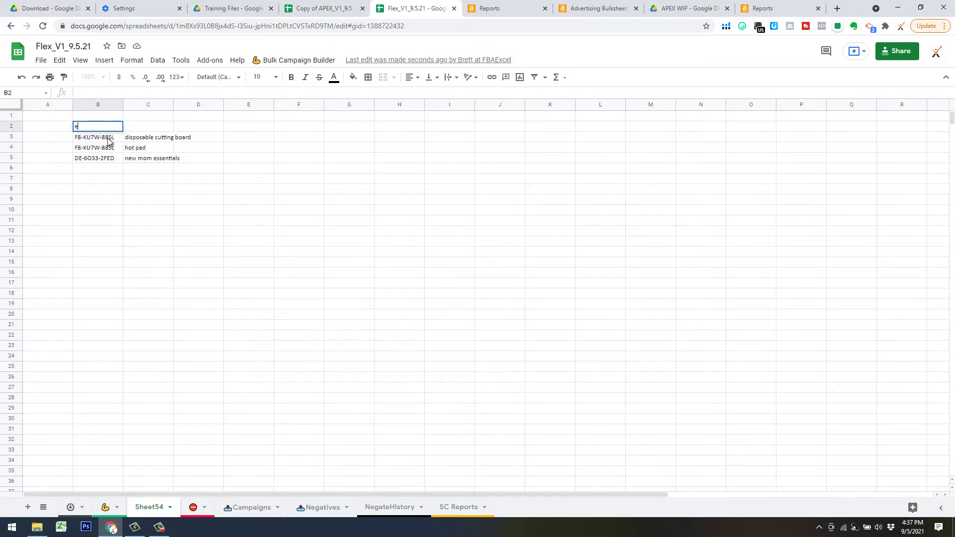
type("xact")
key("Return")
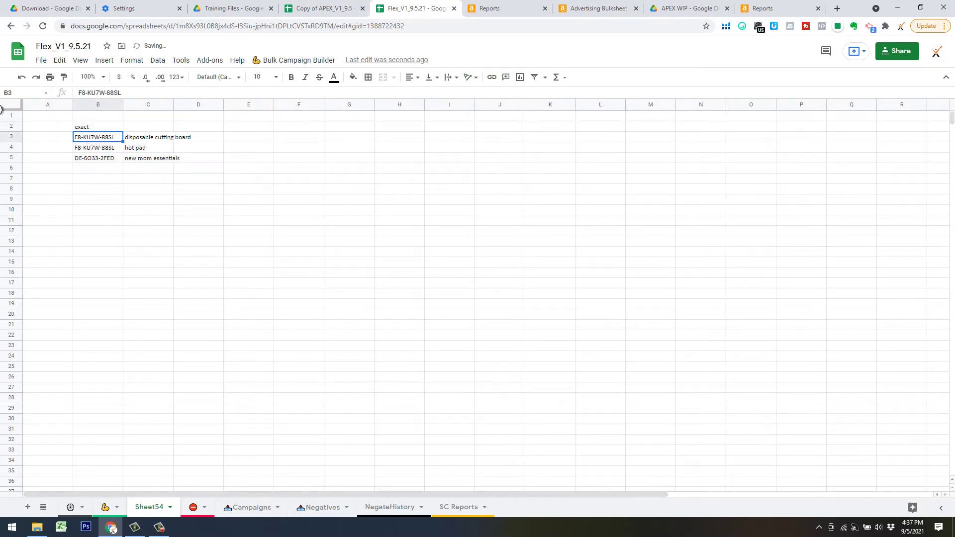
left_click(111, 193)
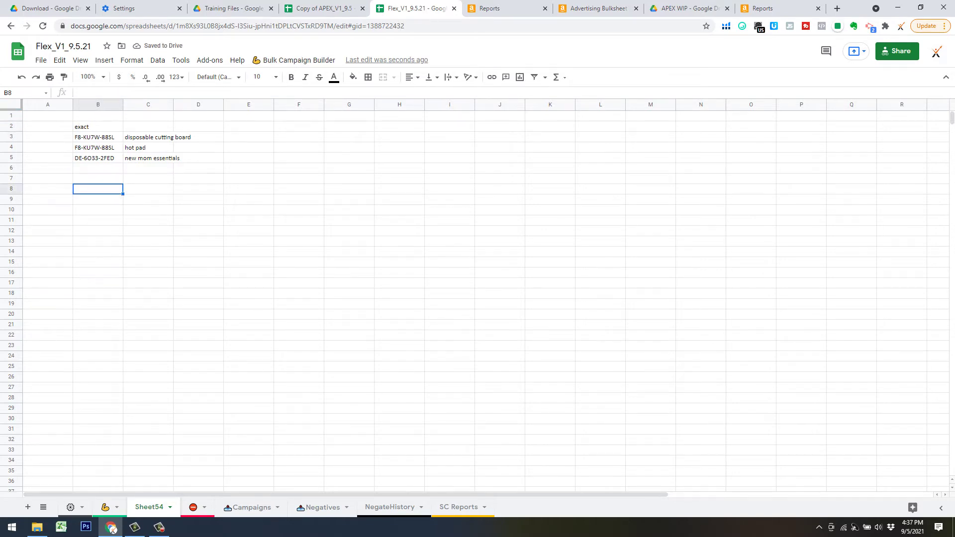
- In Copy of APEX_V1_9.5, use STInspector to find search terms matching Orders>0 / Not Already in Phrase
left_click(344, 8)
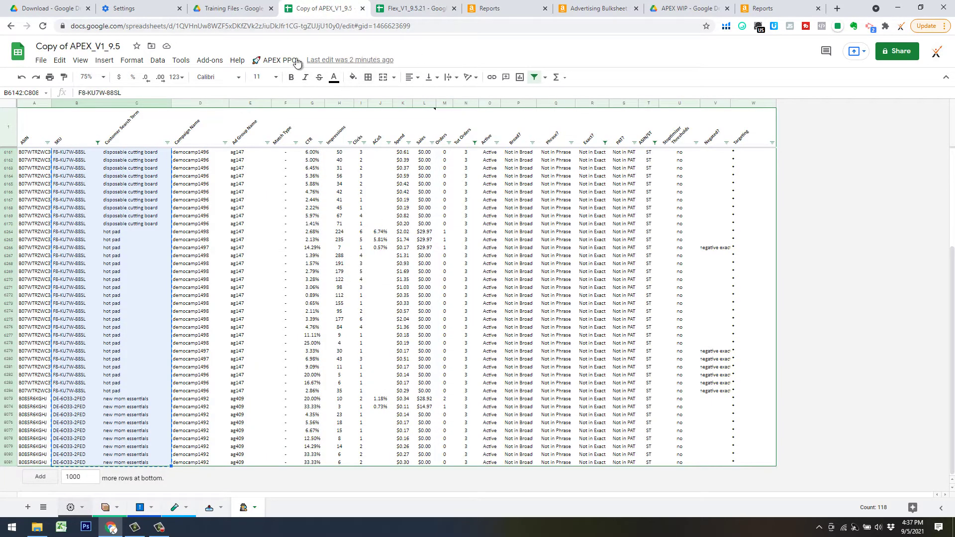
left_click(279, 60)
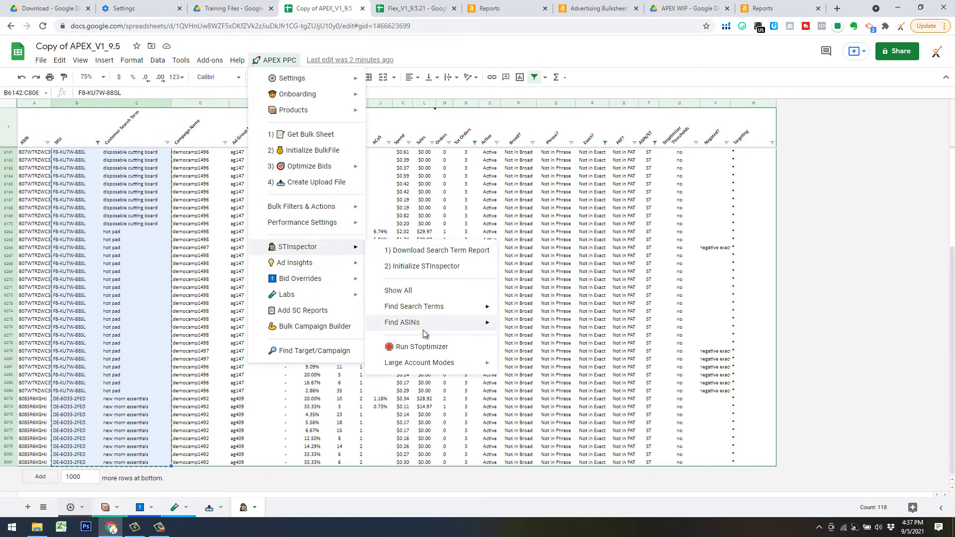
left_click(597, 334)
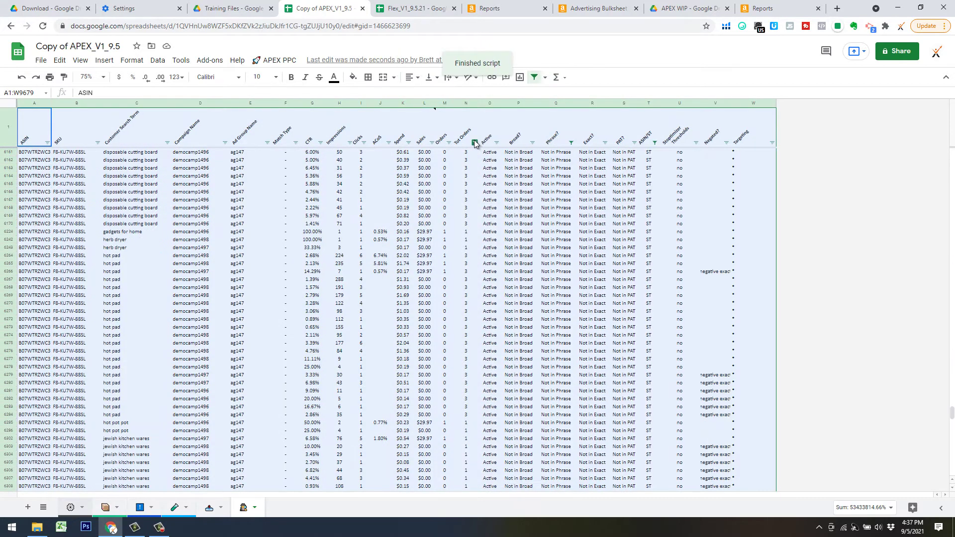
- Filter the Tot Orders column to exclude search terms with 1 or 2 total orders
left_click(475, 142)
left_click(366, 322)
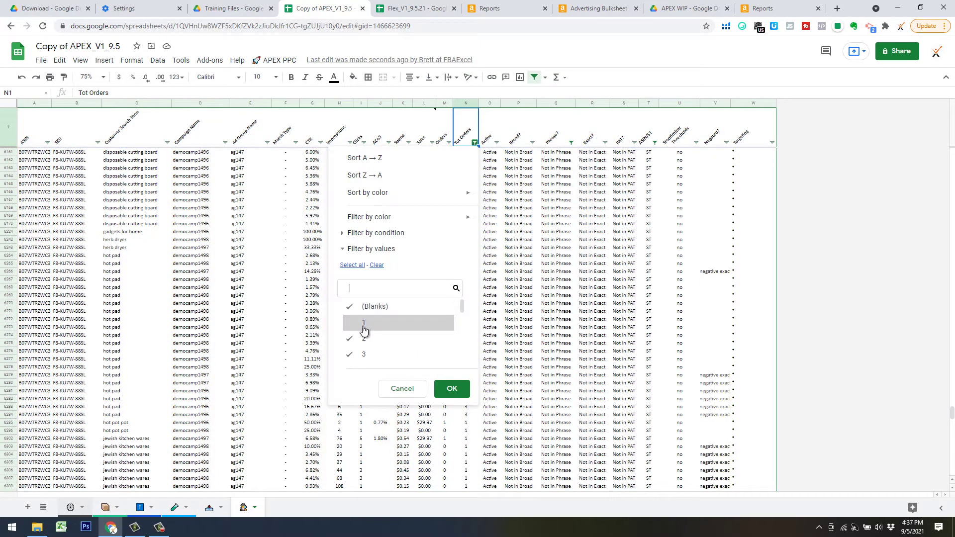
left_click(364, 338)
key("Return")
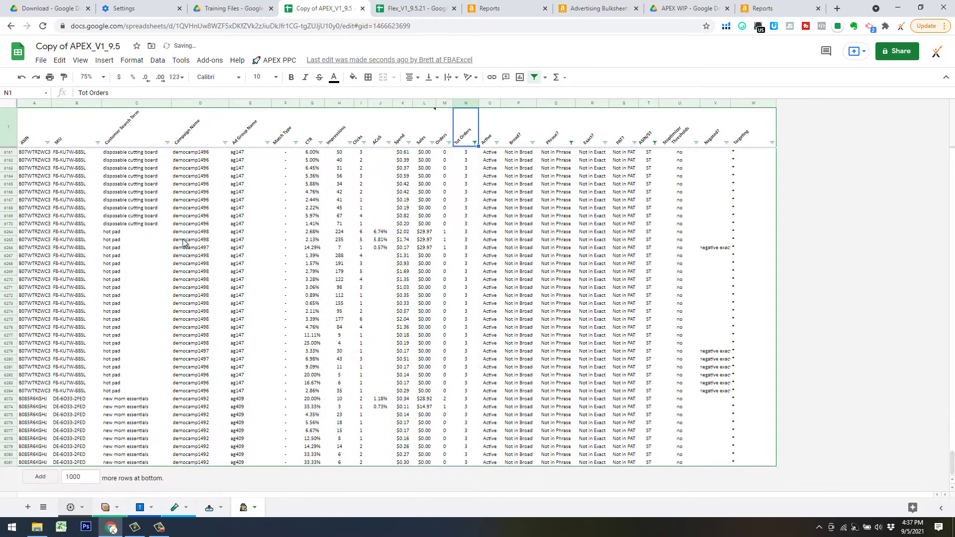
- Exclude Multiple SKU Campaign and Not in APEX from the phrase results' SKU column, then select the first remaining SKU cell
left_click(98, 143)
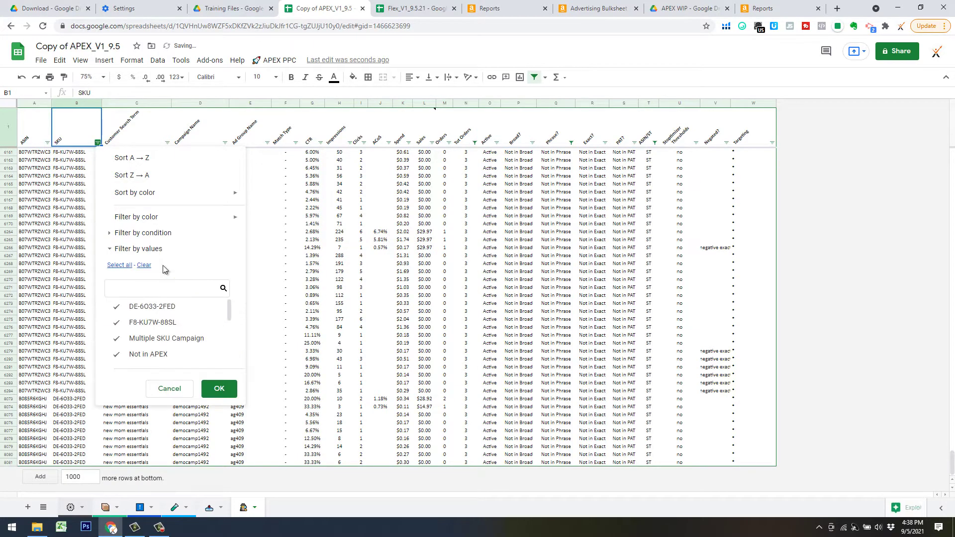
left_click(149, 339)
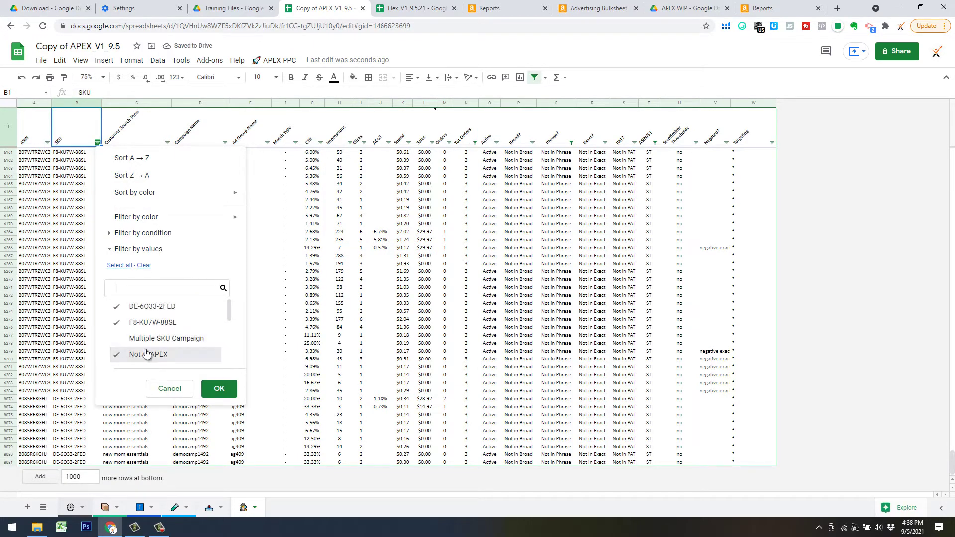
left_click(214, 388)
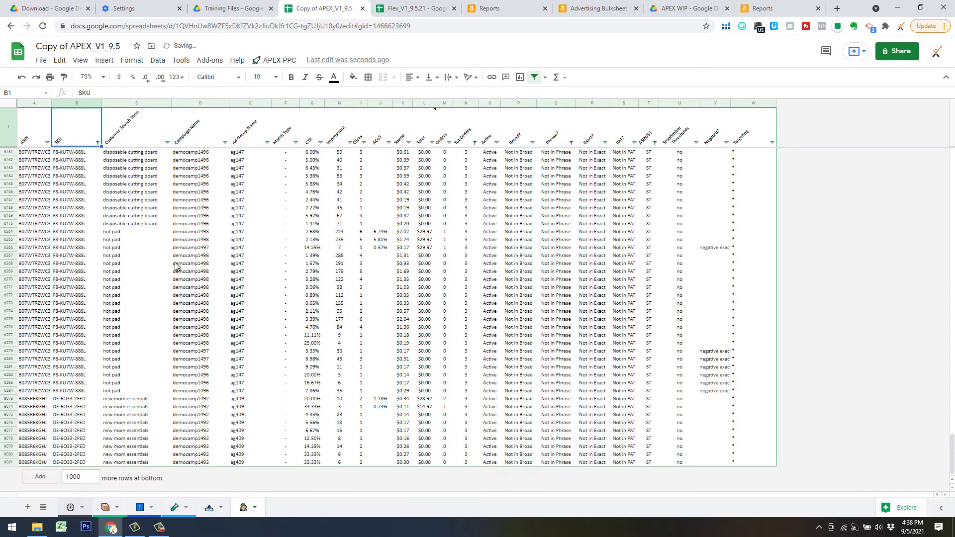
scroll(145, 251, "up", 15)
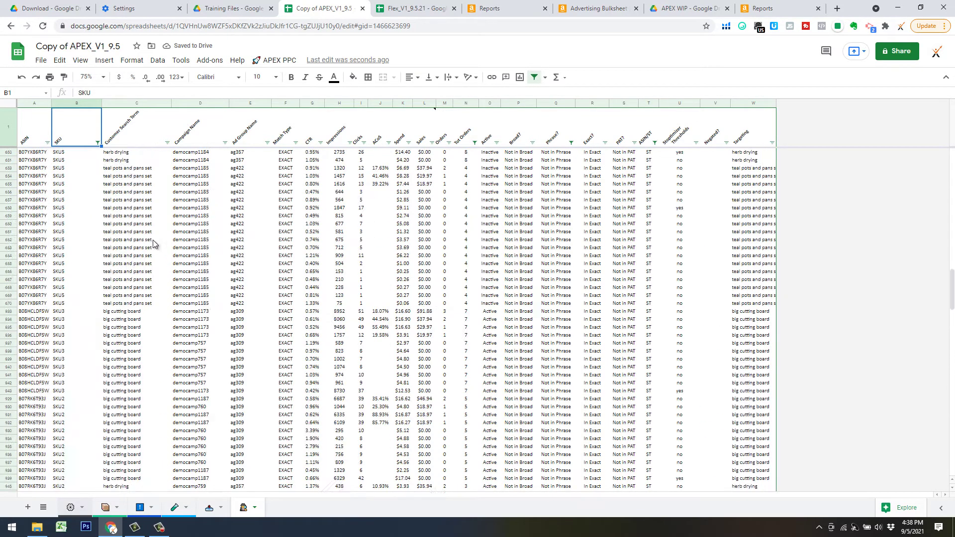
key("Down")
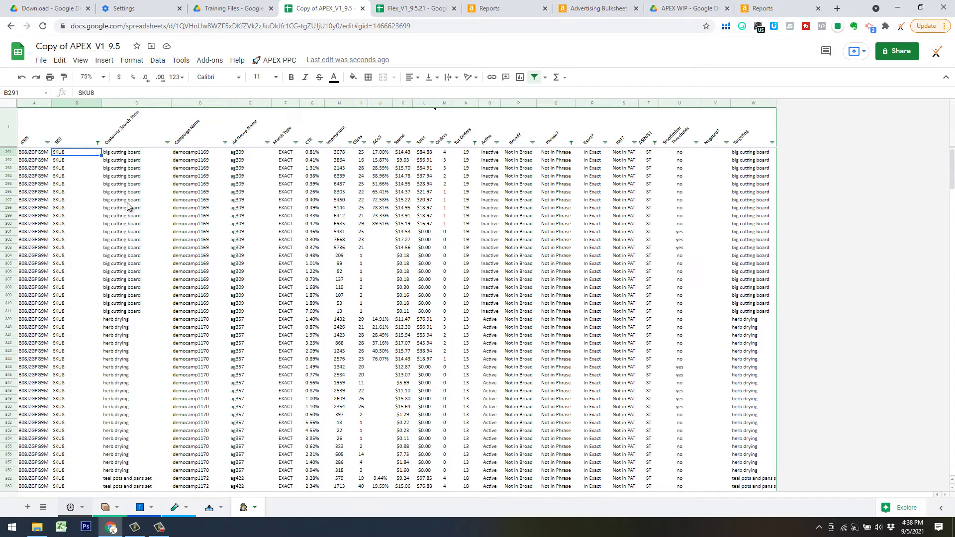
- Copy the filtered SKU and Customer Search Term cells down to the last row and paste them as values only at B8 in Flex_V1_9.5.21
scroll(128, 206, "down", 5)
scroll(108, 198, "up", 5)
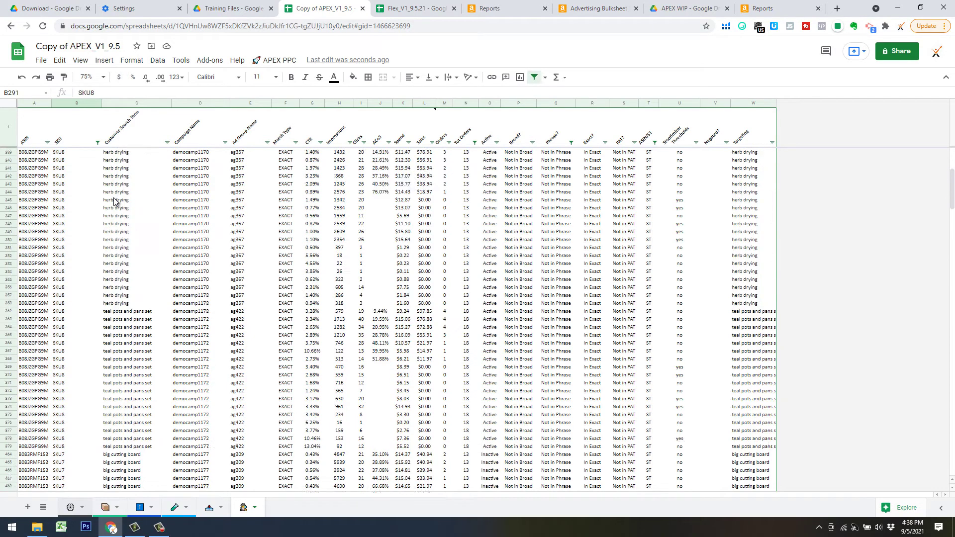
key("shift+Right")
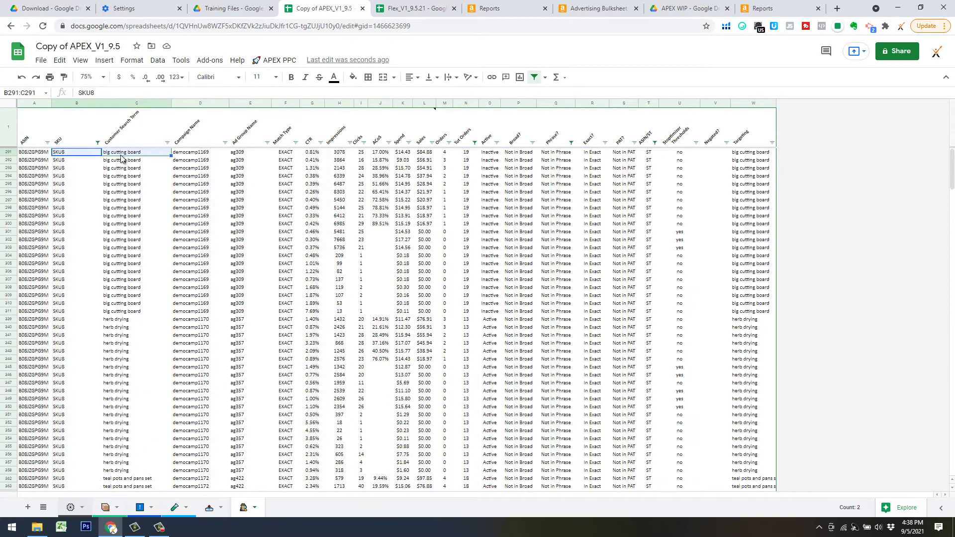
key("ctrl+shift+Down")
key("ctrl+c")
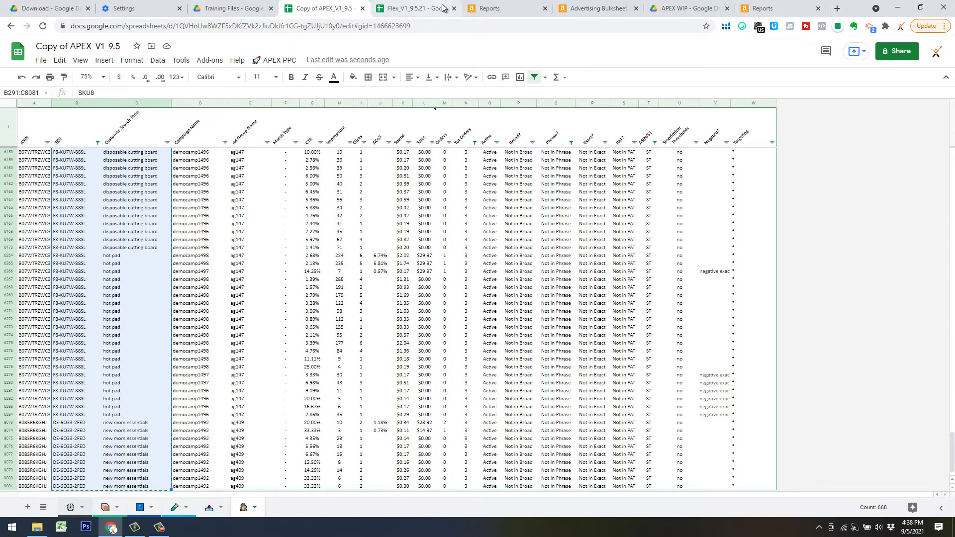
left_click(428, 8)
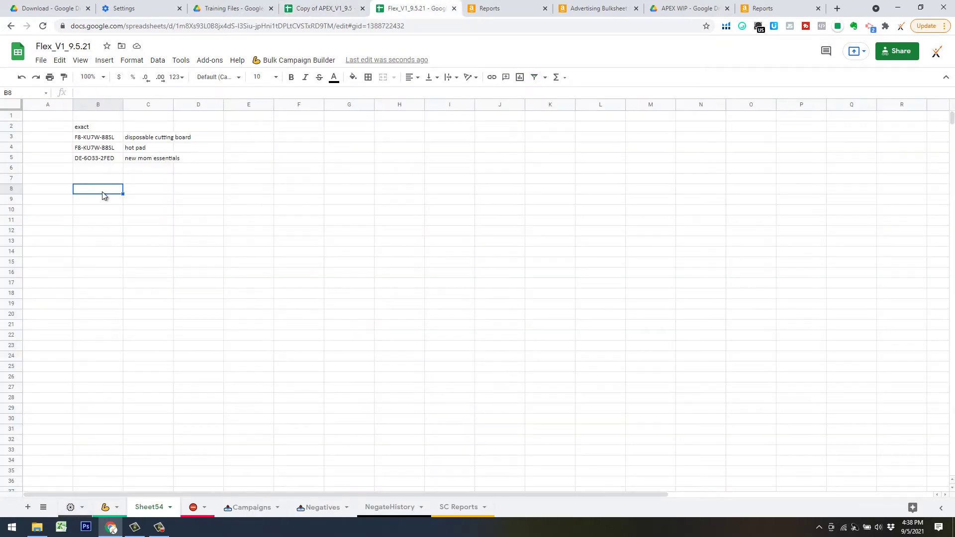
right_click(106, 196)
mouse_move(199, 208)
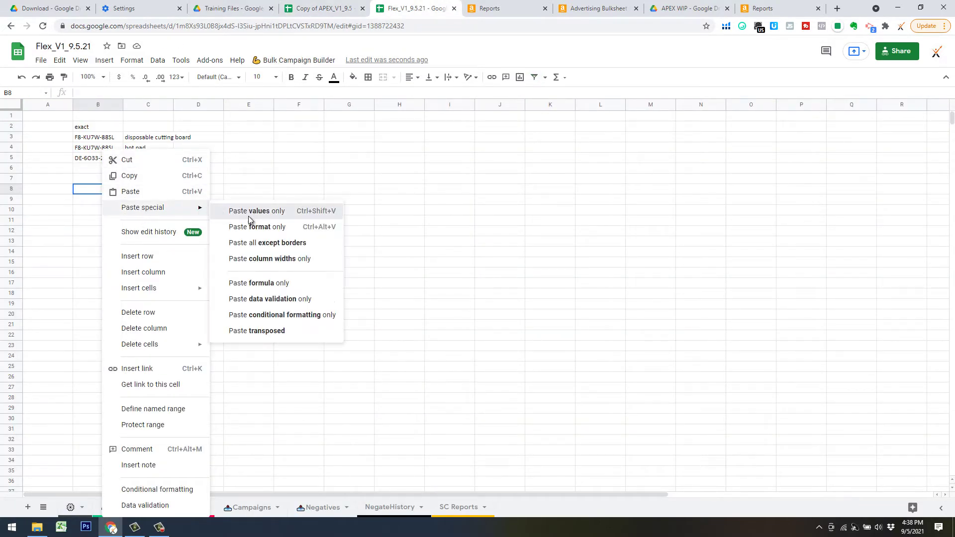
left_click(249, 216)
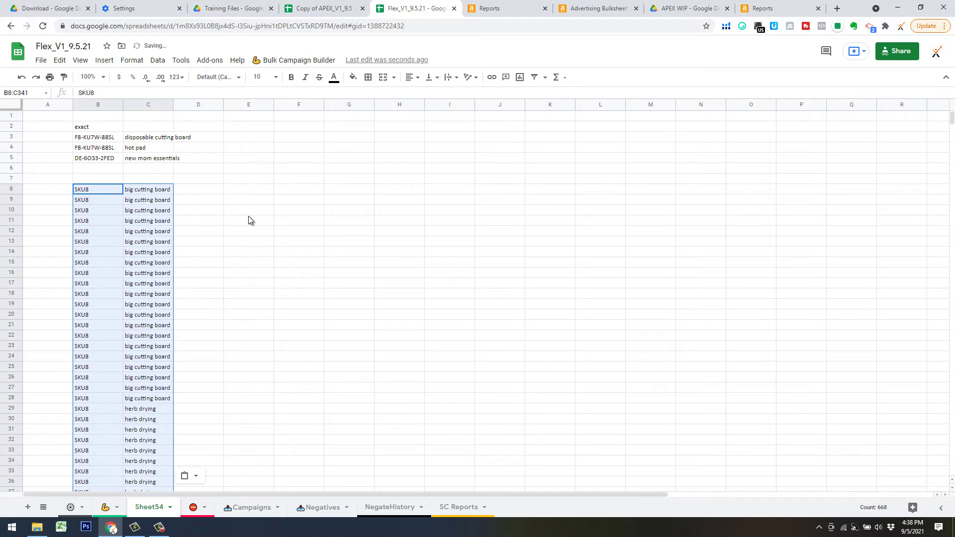
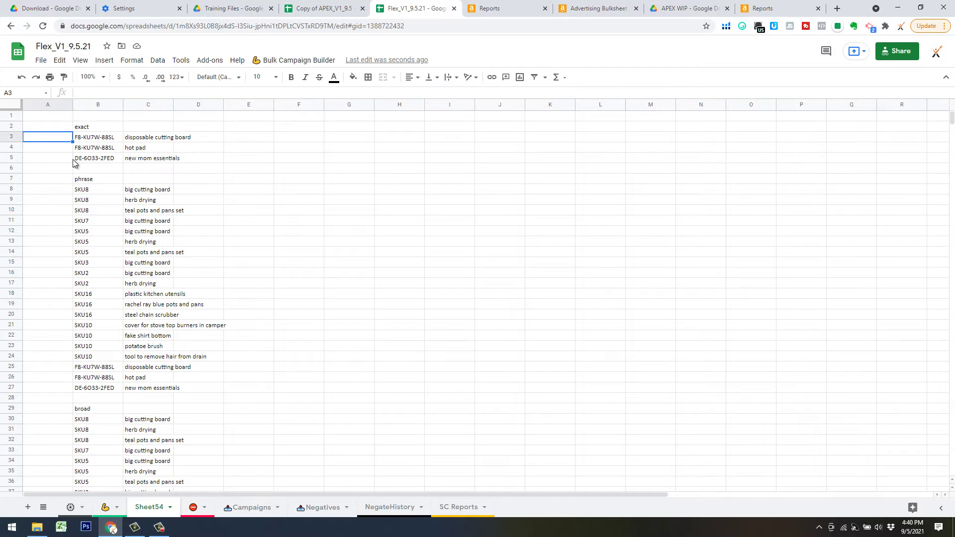
- Enter 1 beside each of the three exact list rows, in A3 through A5
type("1")
key("Return")
type("1")
key("Return")
type("1")
key("Return")
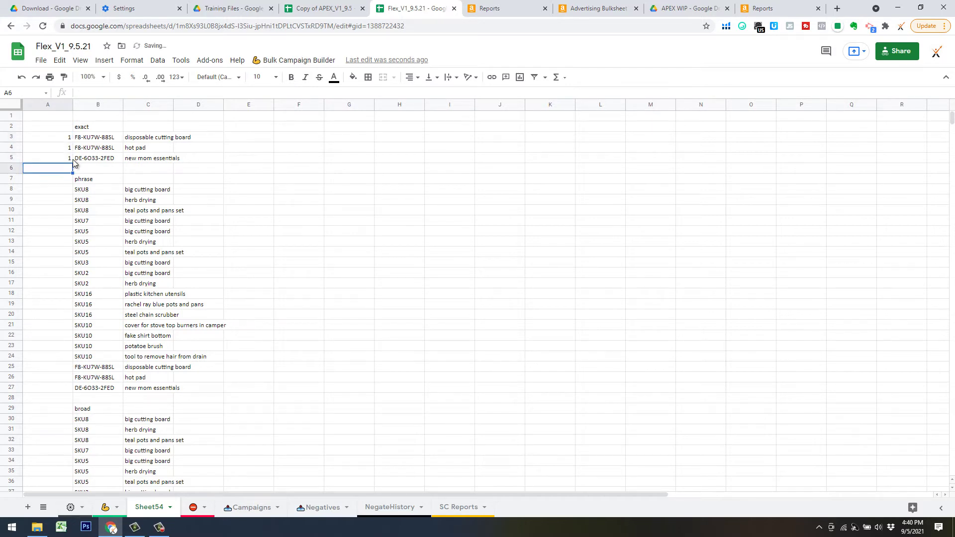
- Center-align the contents of column A
left_click(55, 103)
left_click(412, 78)
left_click(422, 94)
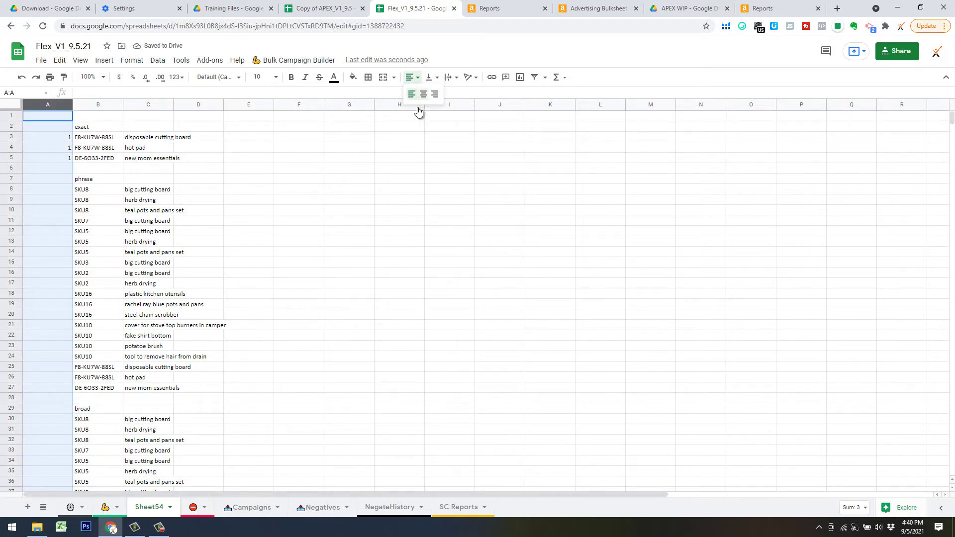
- Enter 1 beside the first phrase row of SKU8, SKU7 and SKU5, in A8, A11 and A12
left_click(72, 193)
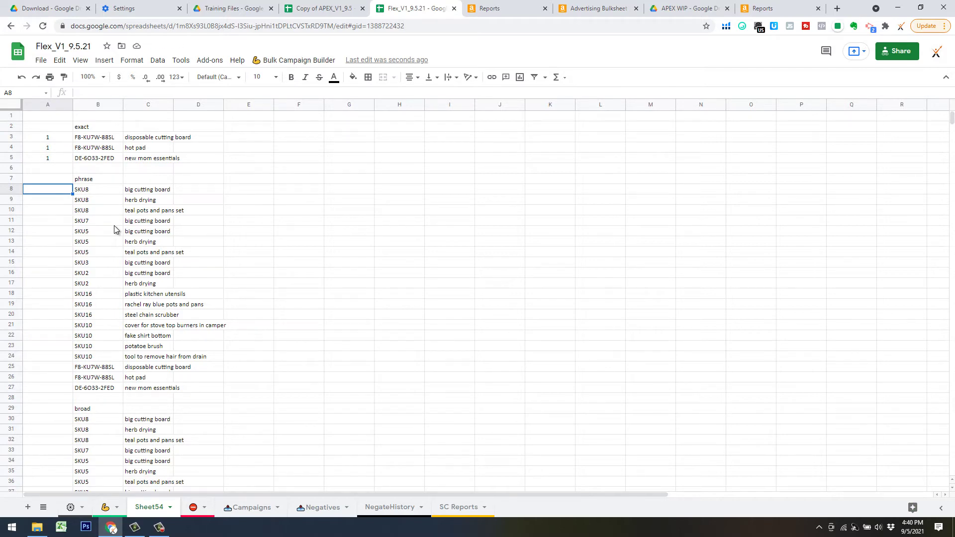
type("1")
key("Return")
key("Down")
key("Down")
type("1")
key("Return")
type("1")
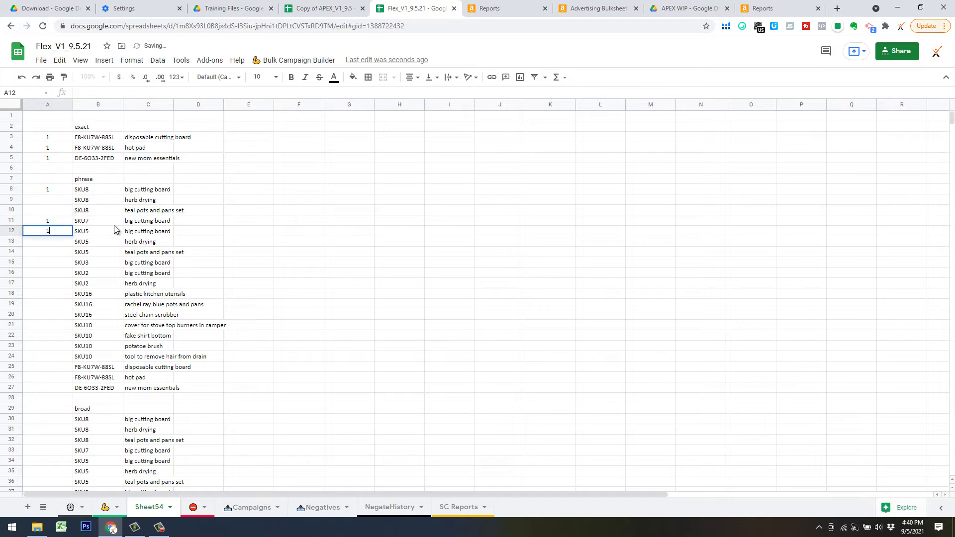
key("Return")
- Enter 1 beside the first phrase row of SKU3, SKU2 and SKU16, in A15, A16 and A18
key("Down")
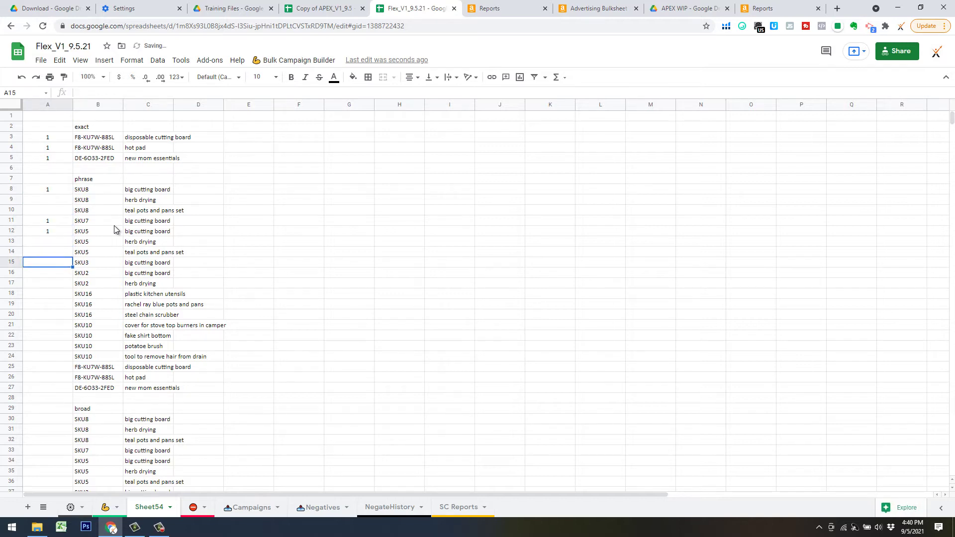
key("Down")
type("1")
key("Return")
type("1")
key("Return")
key("Down")
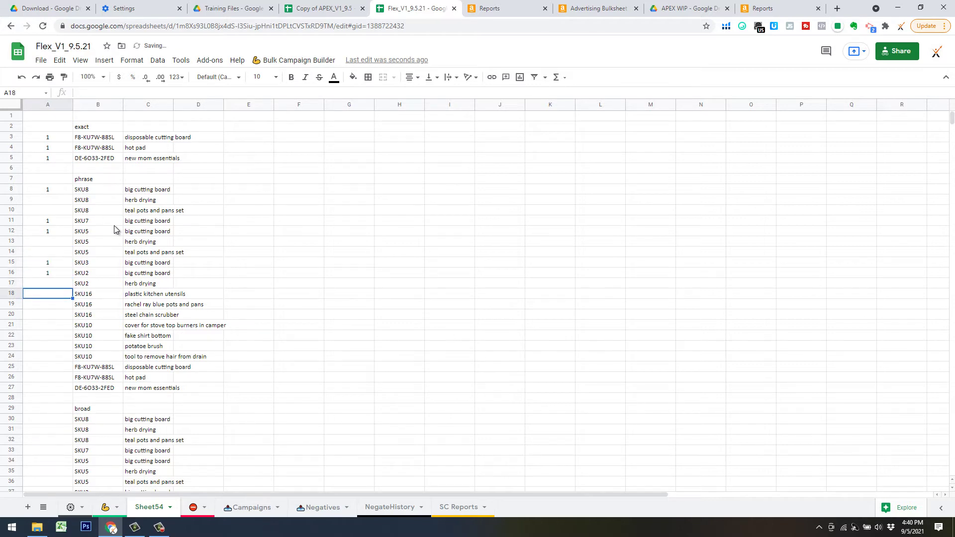
key("Down")
key("Up")
type("1")
key("Return")
- Enter 1 beside the first phrase row of SKU10, F8-KU7W-88SL and DE-6O33-2FED, in A21, A25 and A27
key("Down")
key("Down")
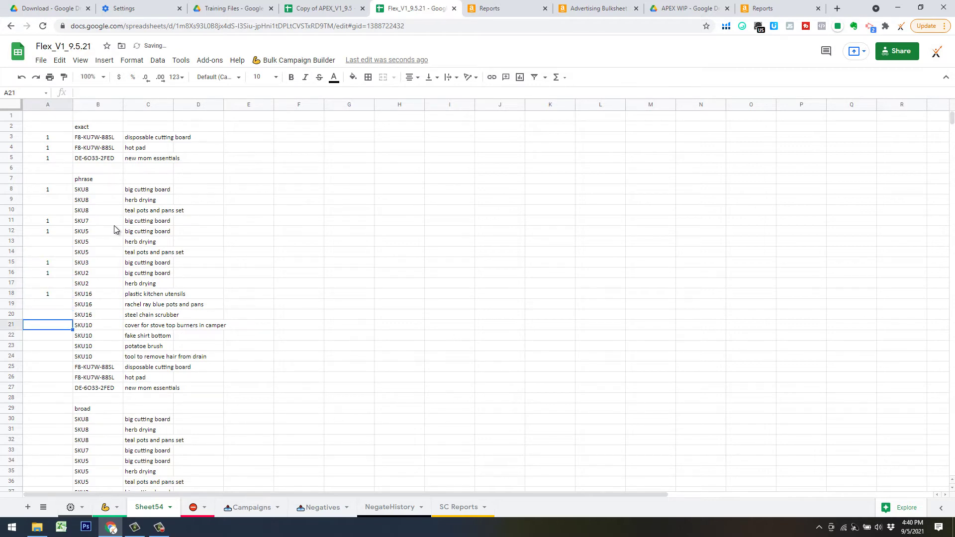
type("1")
key("Return")
key("Down")
key("Down")
key("Down")
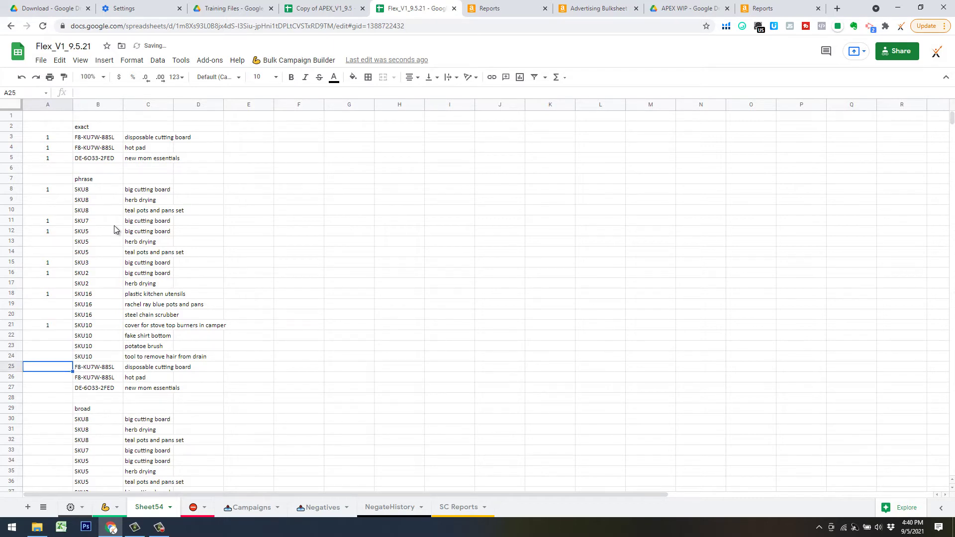
type("1")
key("Return")
key("Down")
type("1")
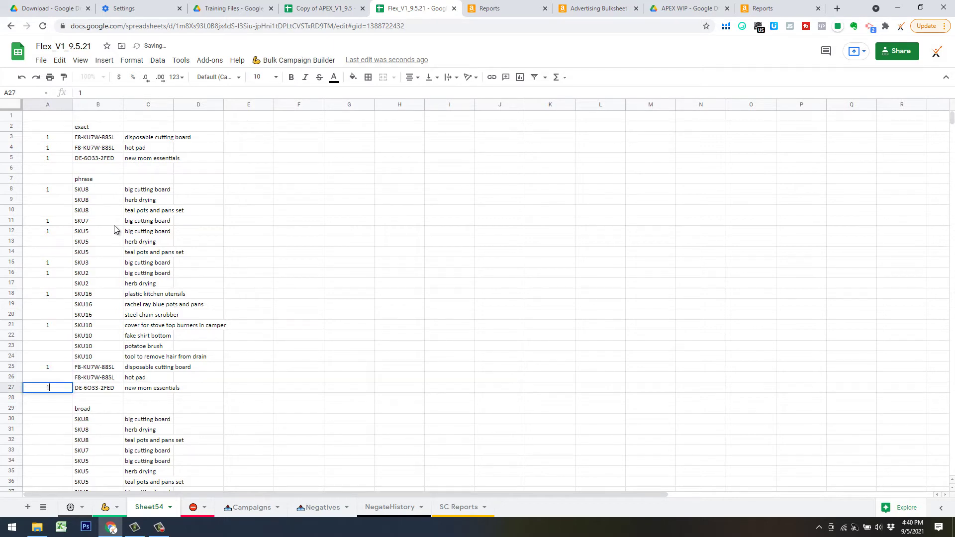
key("Return")
- Enter 1 beside the first broad row of SKU8, SKU7 and SKU5, in A30, A33 and A34
key("Down")
key("Down")
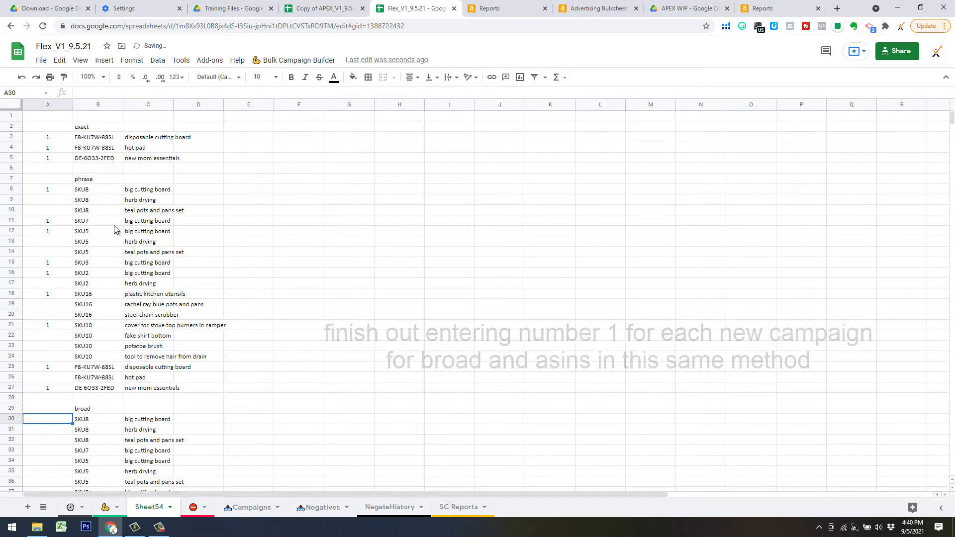
type("1")
key("Return")
key("Down")
key("Down")
type("1")
key("Return")
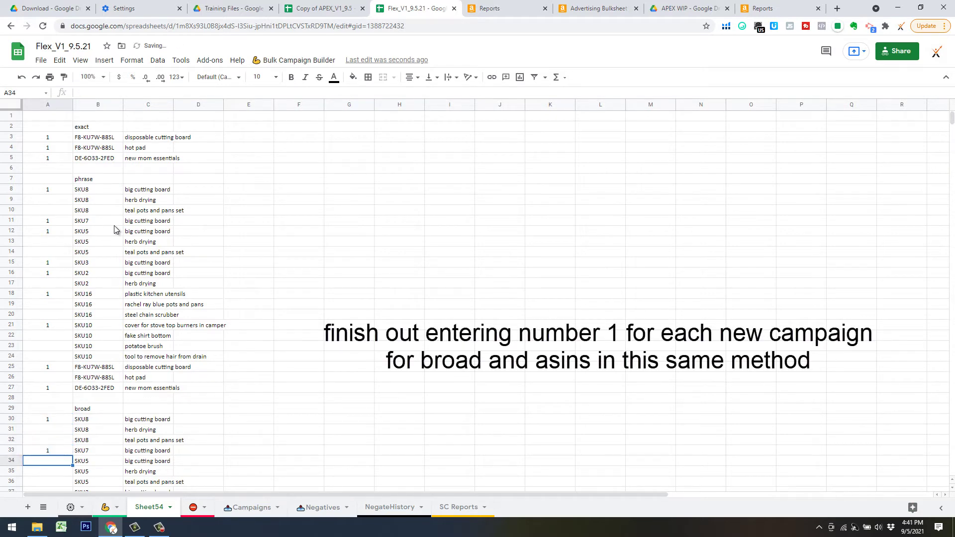
type("1")
key("Return")
key("Down")
- Copy the exact block A3:C5 and paste it transposed at F2
left_click(48, 138)
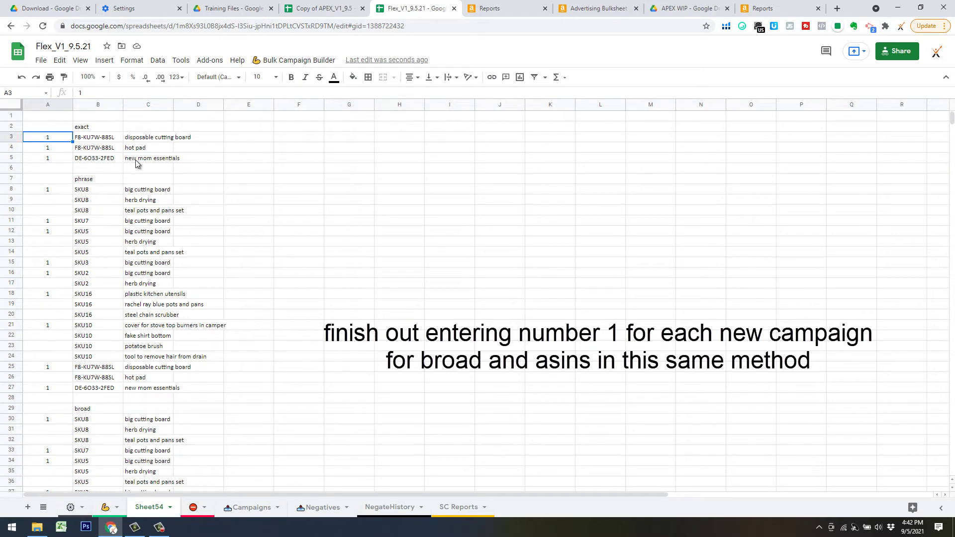
left_click(140, 160, "shift")
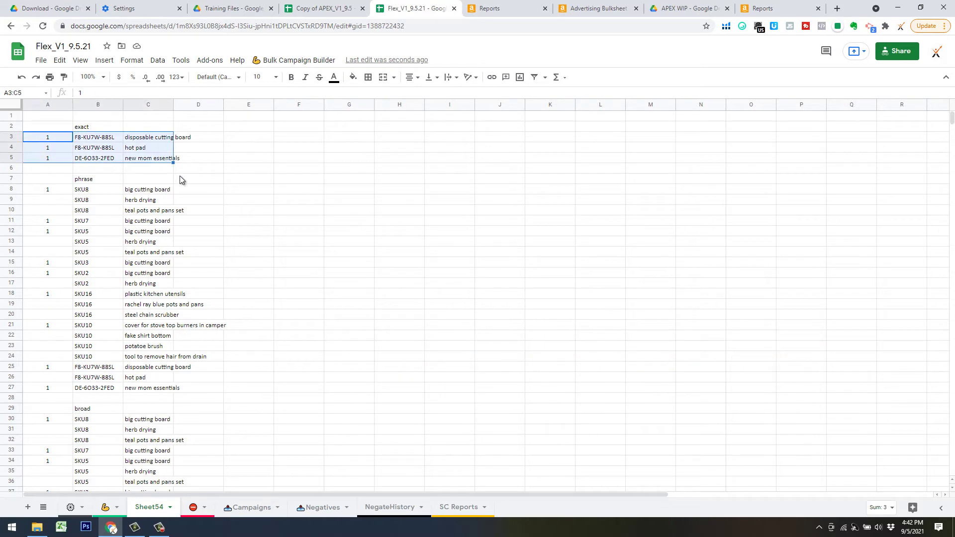
key("ctrl+c")
left_click(293, 127)
right_click(293, 130)
mouse_move(357, 188)
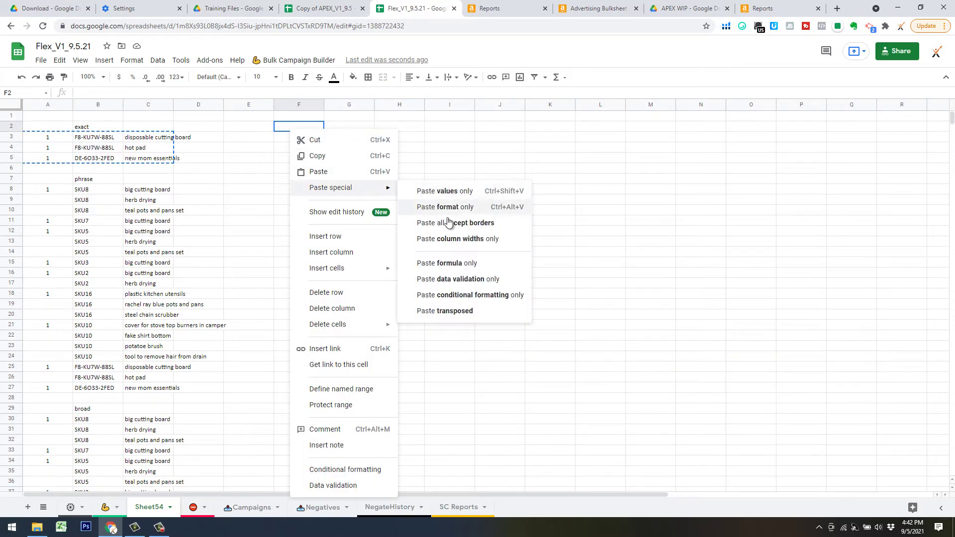
left_click(449, 312)
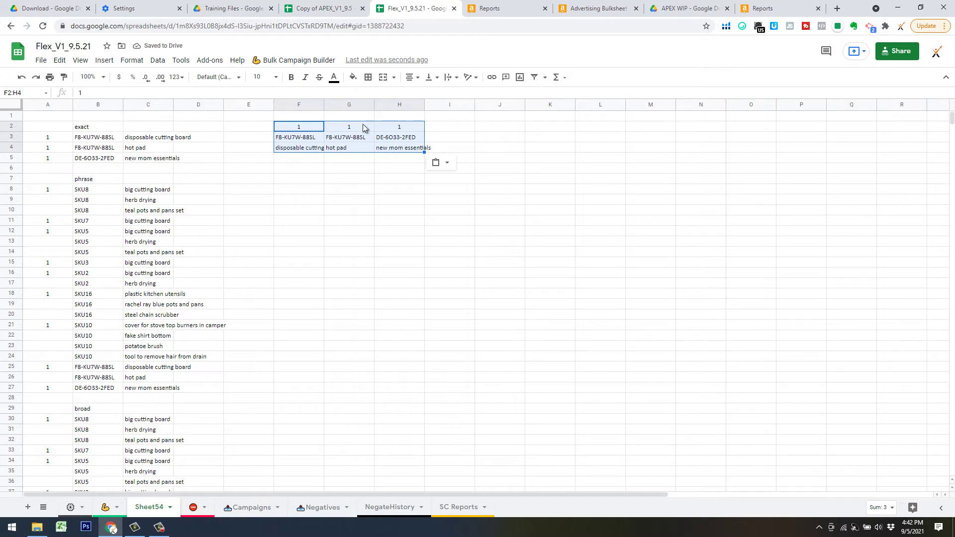
- Label the transposed exact block with the heading "exact" in F1
left_click(54, 190)
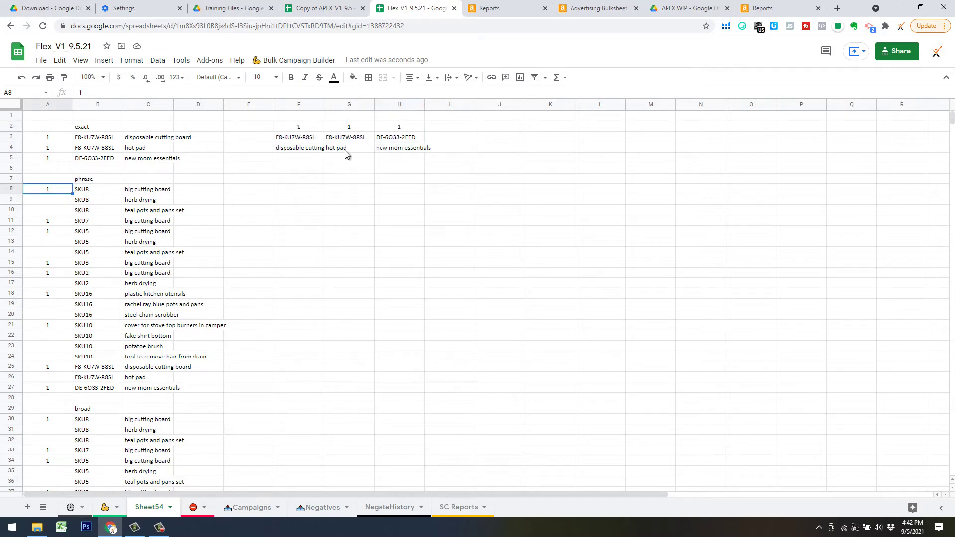
left_click(292, 115)
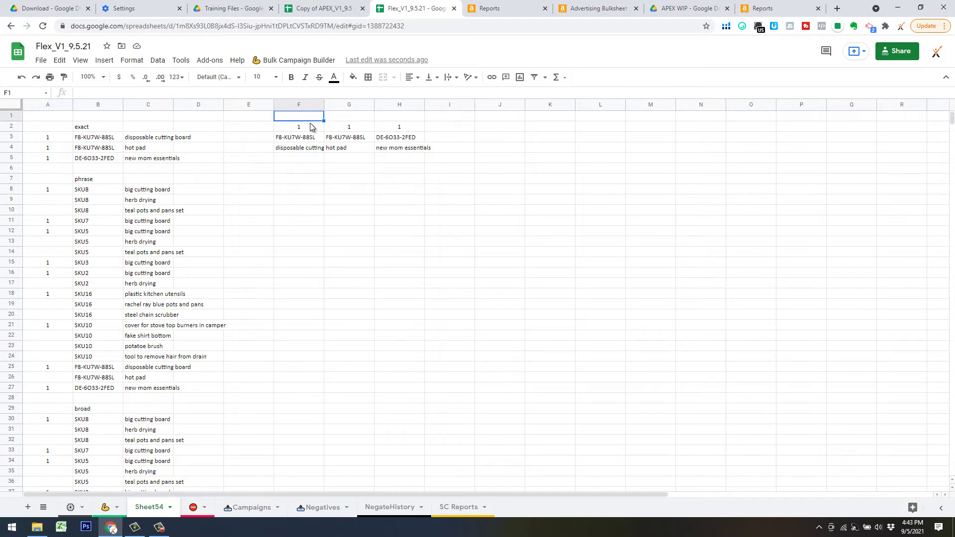
type("exact")
key("Return")
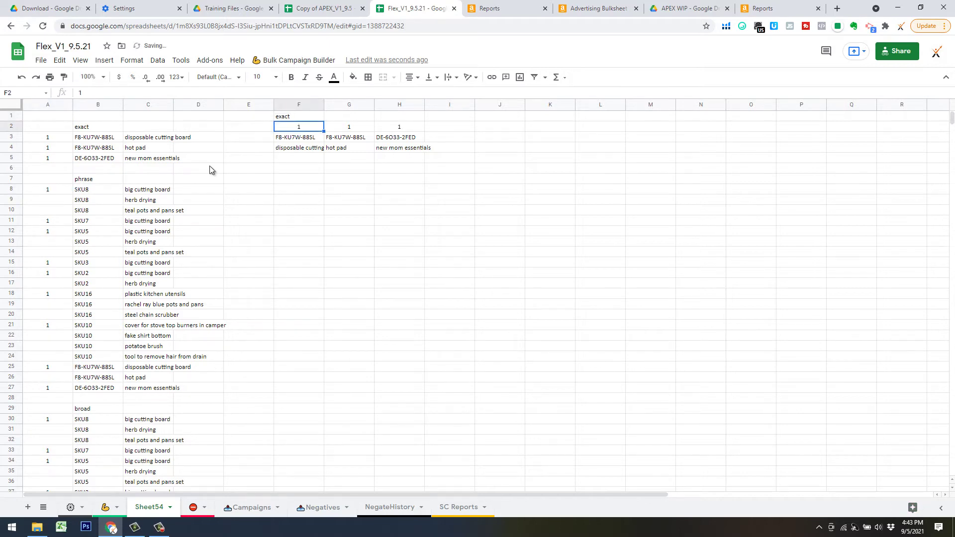
- Copy the phrase block A8:C27 and paste it transposed at J2
left_click_drag(48, 189, 136, 388)
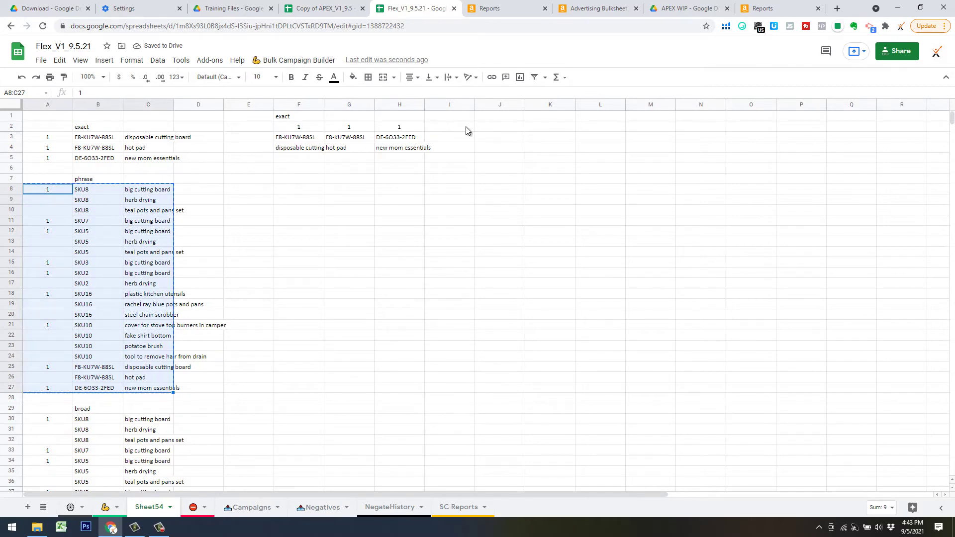
left_click(500, 127)
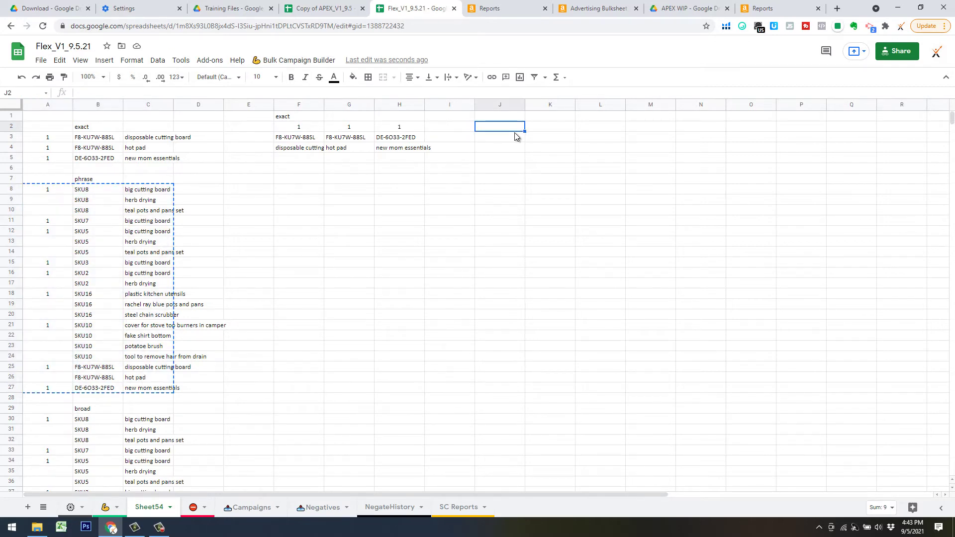
right_click(499, 127)
mouse_move(548, 184)
left_click(669, 308)
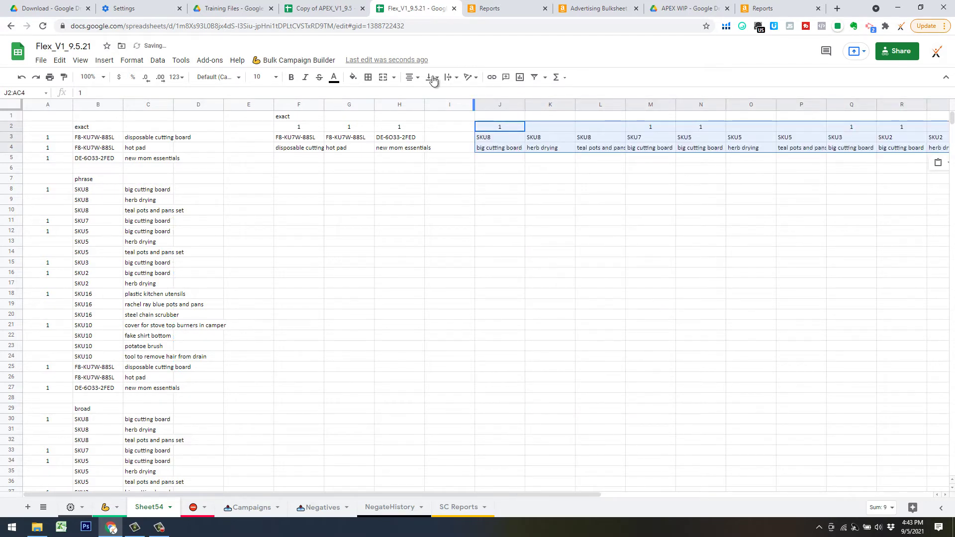
- Center-align the transposed phrase block and label it with the heading "phrase" in J1
left_click(412, 77)
left_click(412, 93)
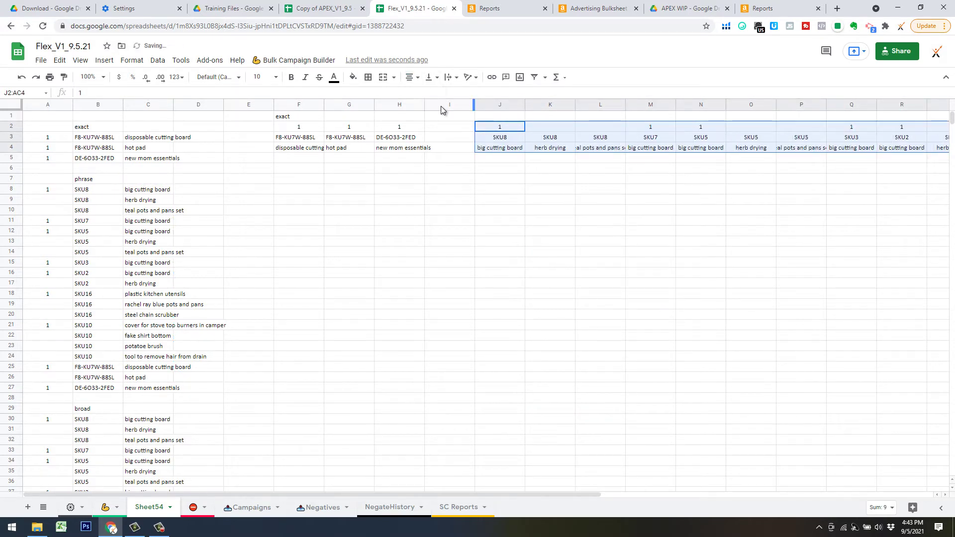
left_click(506, 115)
type("phrase")
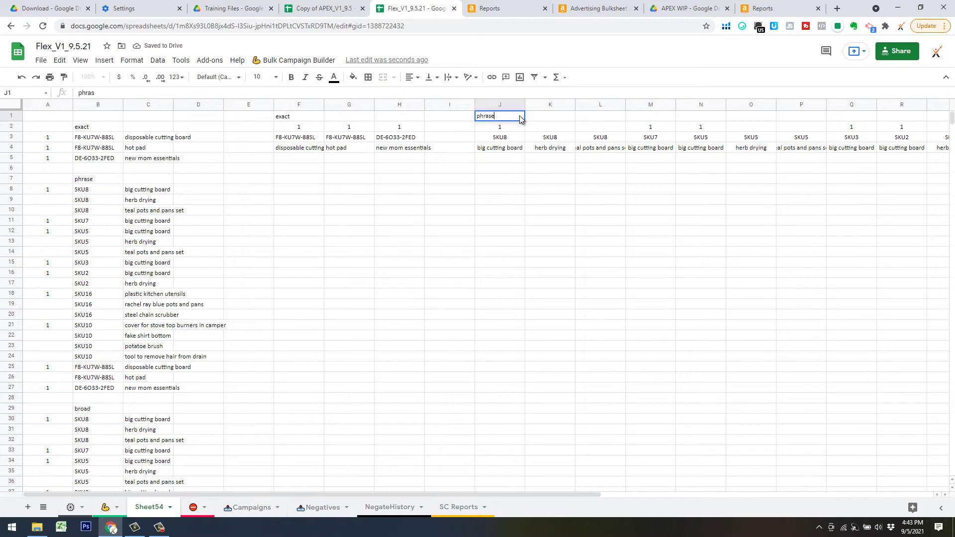
key("Return")
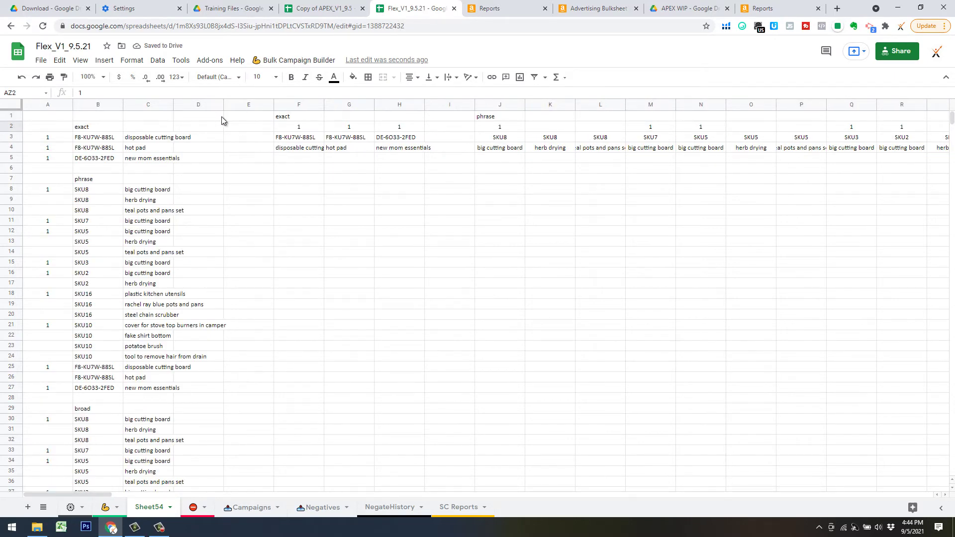
- Delete columns A through E holding the original vertical lists
left_click(237, 105)
left_click(43, 105, "shift")
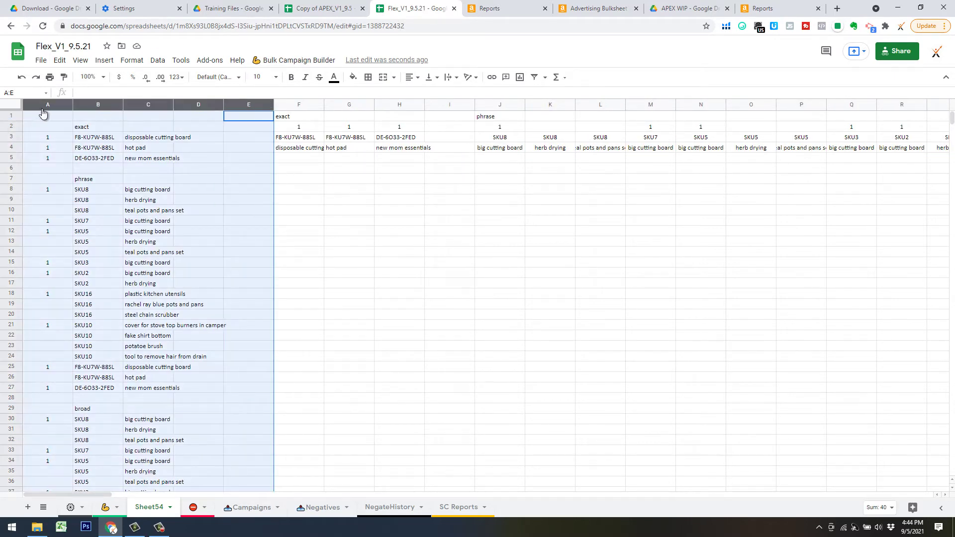
right_click(43, 114)
left_click(85, 191)
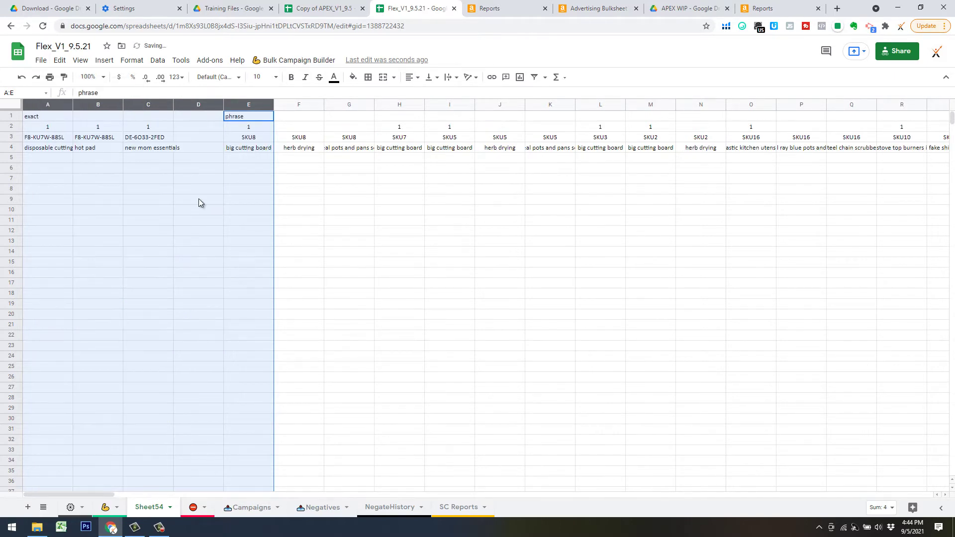
left_click(192, 202)
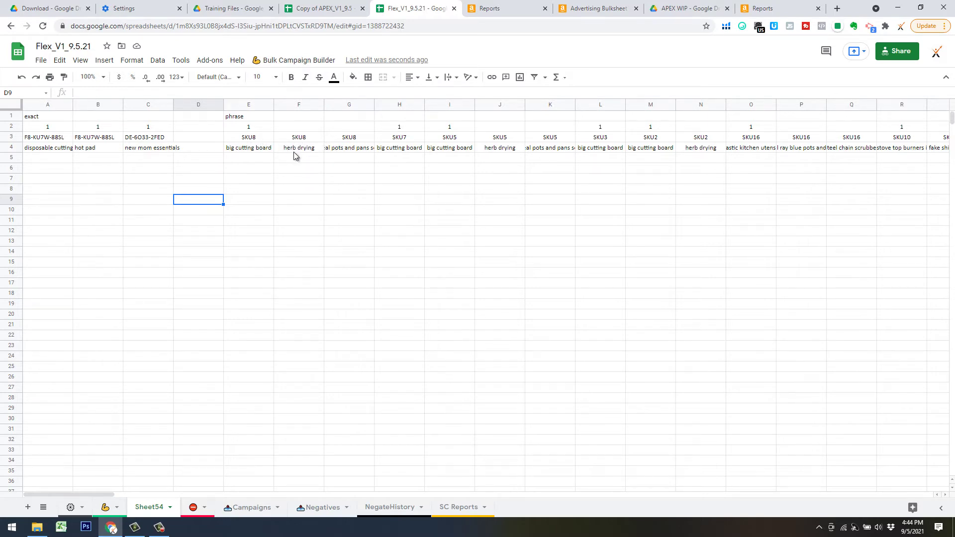
- Copy the second and third SKU8 phrase terms from F4:G4 and paste them transposed below the first term at E5
left_click(320, 150)
left_click(347, 152, "shift")
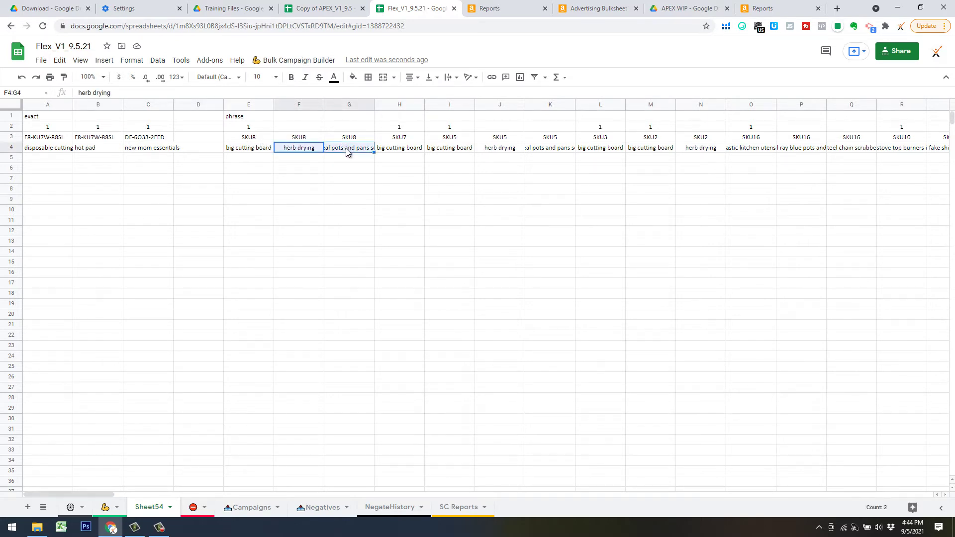
key("ctrl+c")
right_click(253, 159)
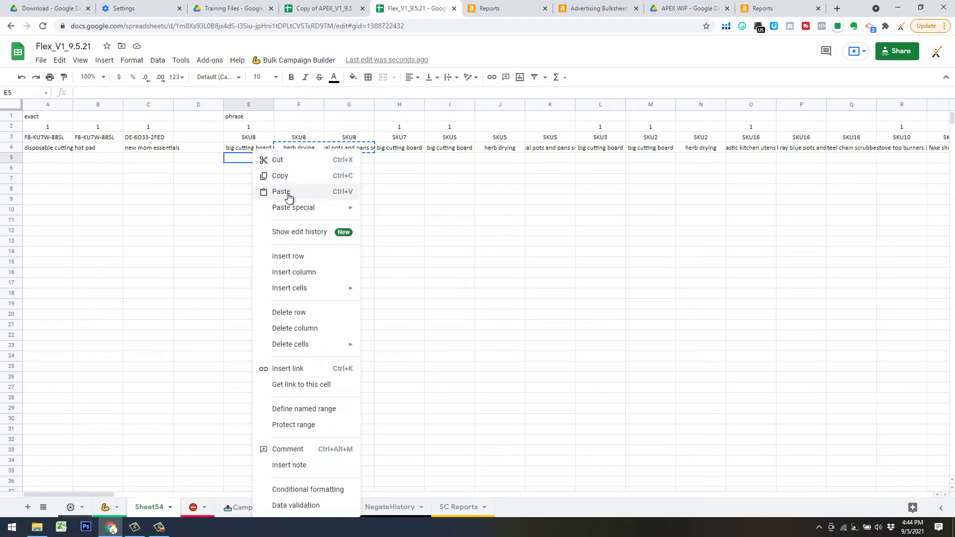
mouse_move(348, 208)
left_click(411, 332)
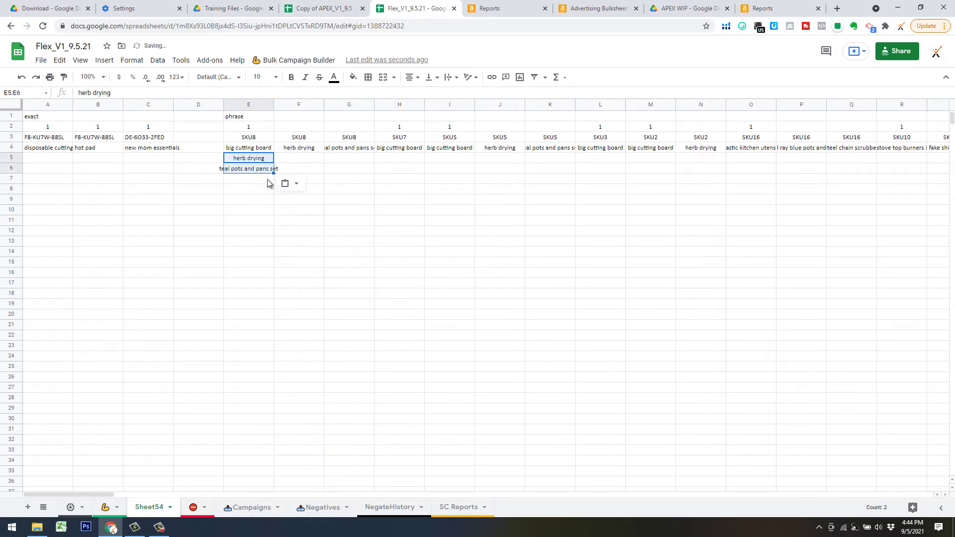
- Delete columns F and G holding the redundant SKU8 phrase entries
left_click(320, 104)
left_click(351, 105, "shift")
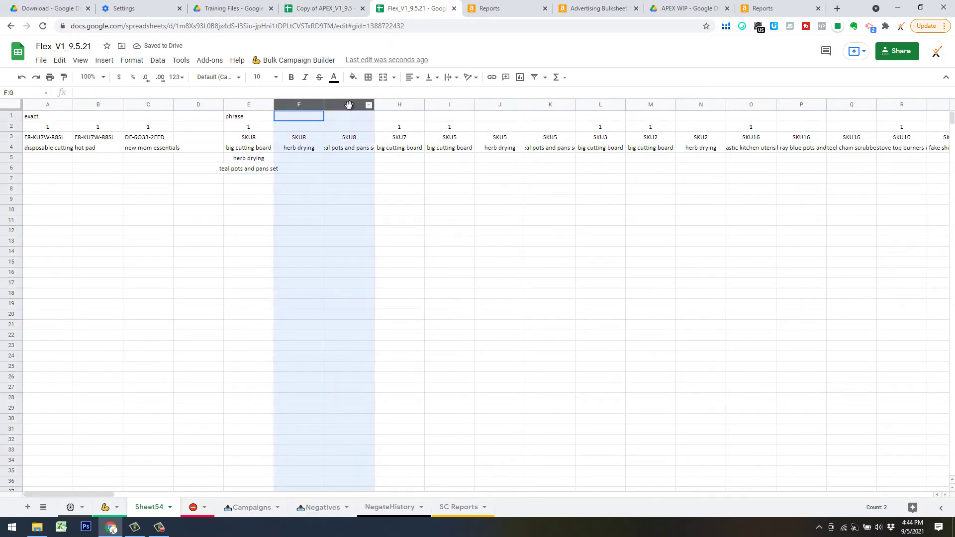
right_click(351, 105)
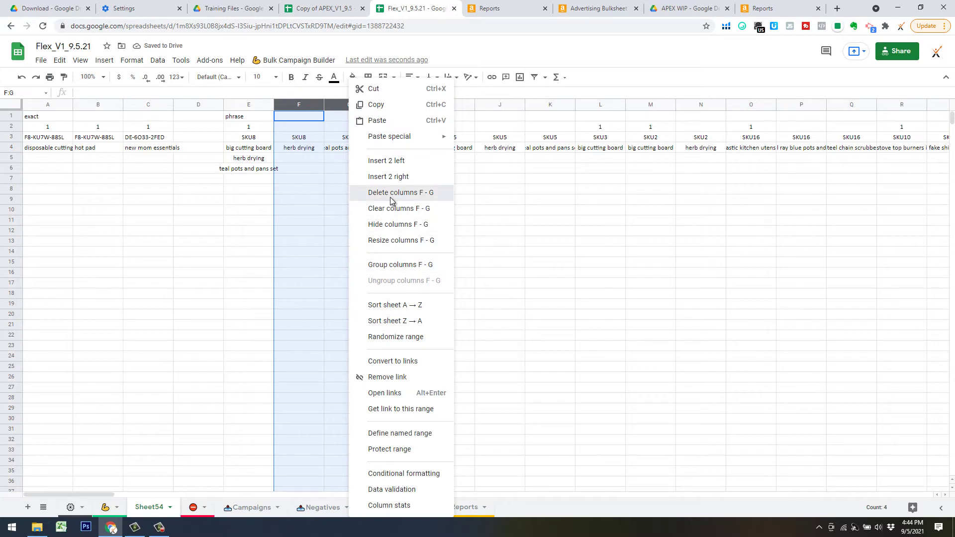
left_click(380, 194)
- Copy the remaining SKU5 phrase terms from H4:I4 and paste them transposed below "big cutting board" at G5
left_click(301, 147)
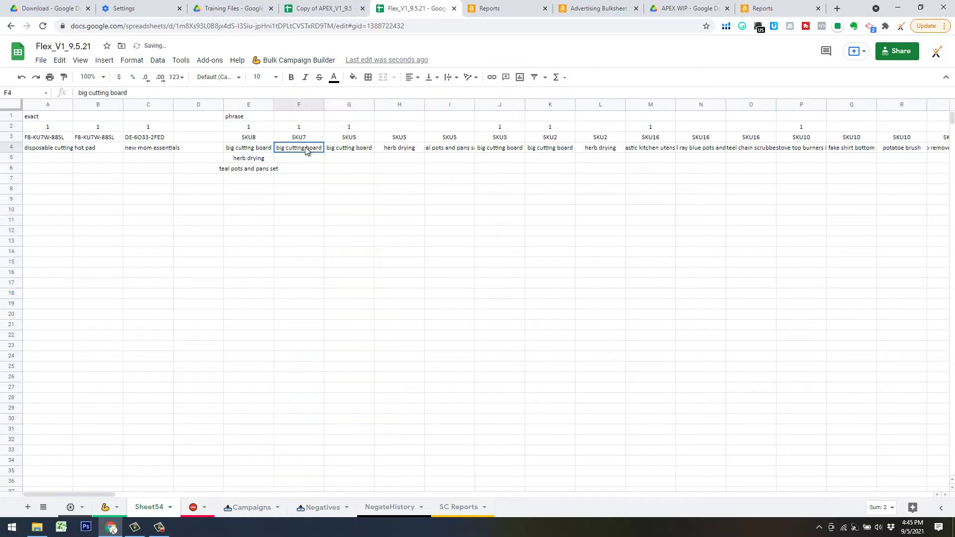
left_click(352, 148)
left_click(405, 149)
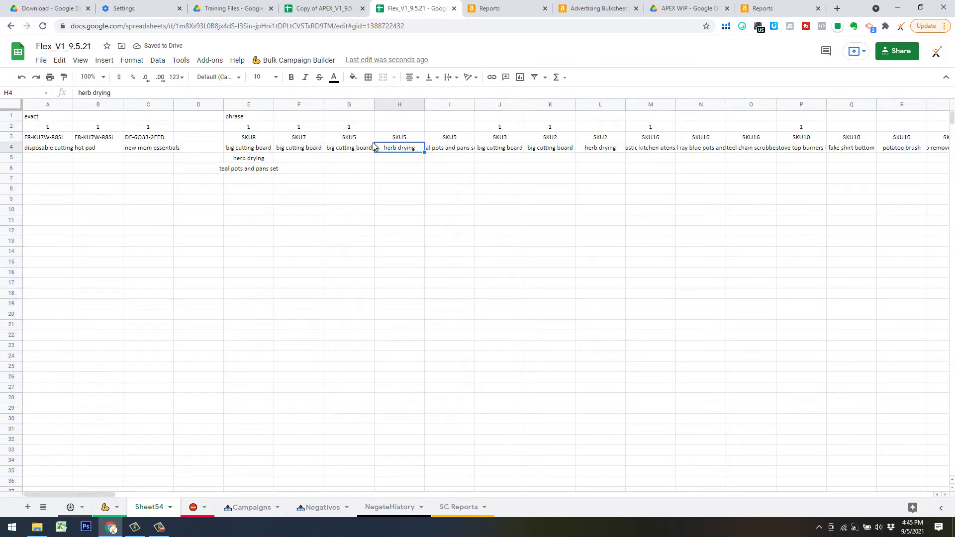
left_click(452, 150, "shift")
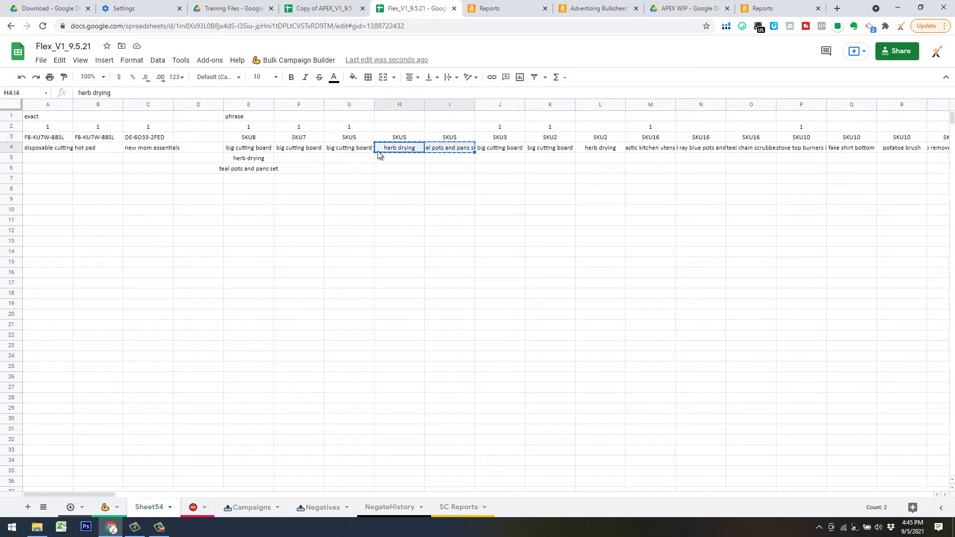
key("ctrl+c")
left_click(348, 158)
right_click(348, 160)
mouse_move(446, 208)
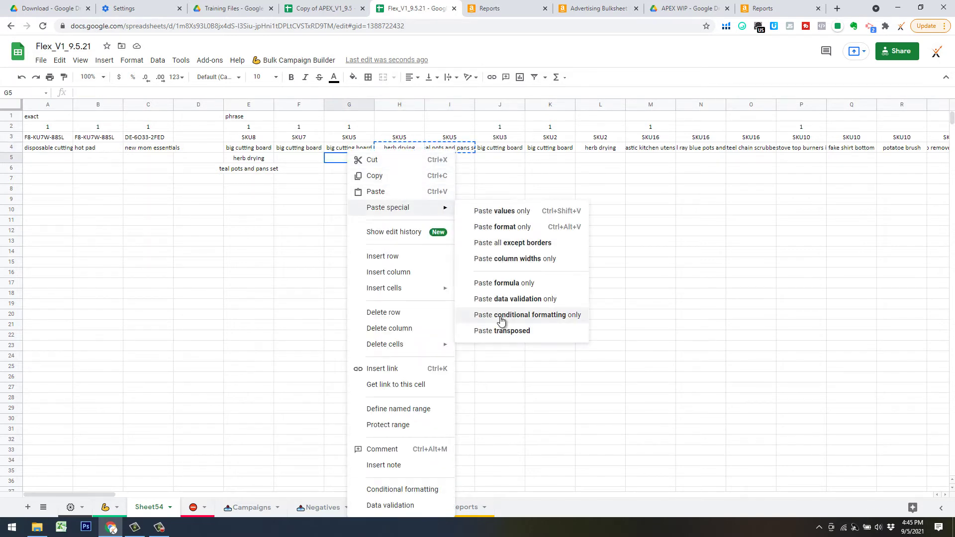
left_click(502, 331)
- Delete columns H and I holding the redundant SKU5 phrase entries
left_click(411, 105)
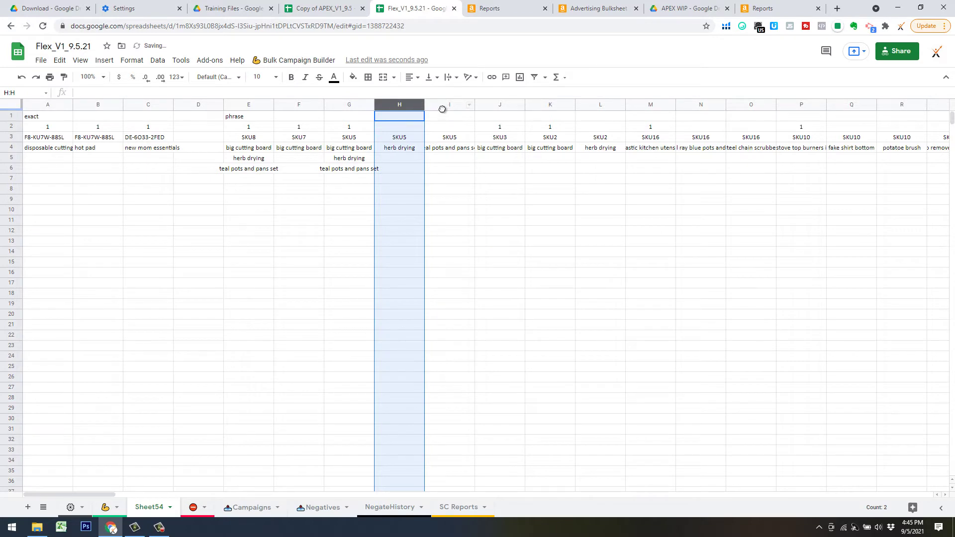
right_click(443, 106)
left_click(444, 106)
left_click(406, 104, "shift")
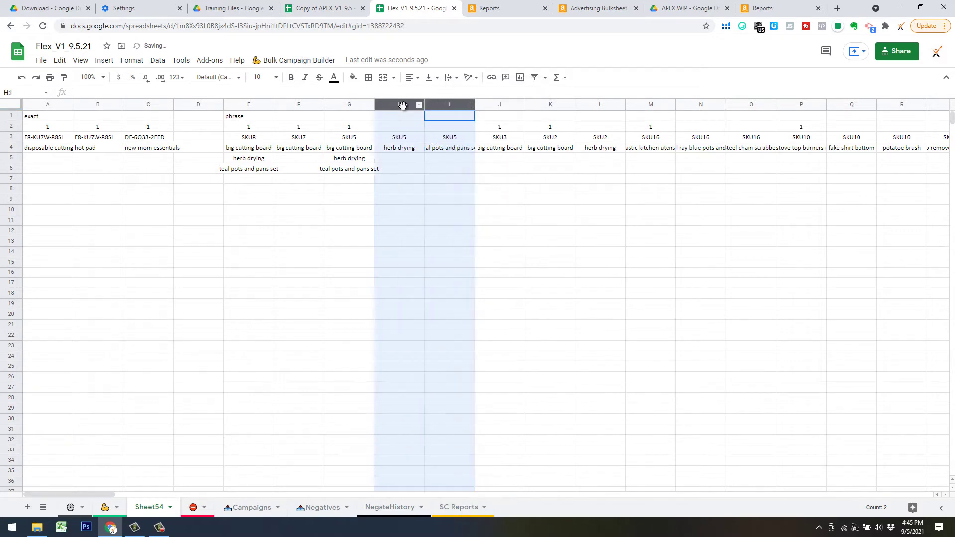
right_click(406, 105)
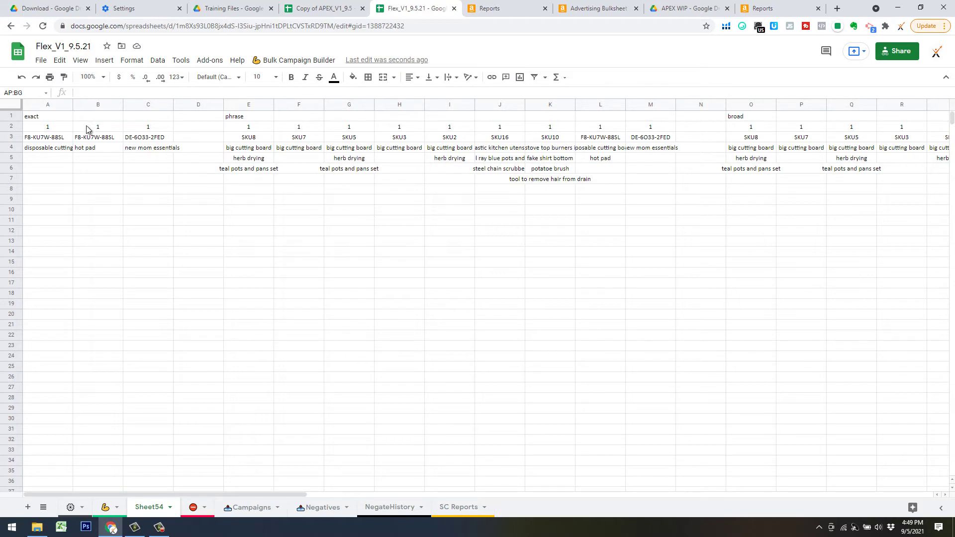
left_click(12, 126)
left_click(87, 180)
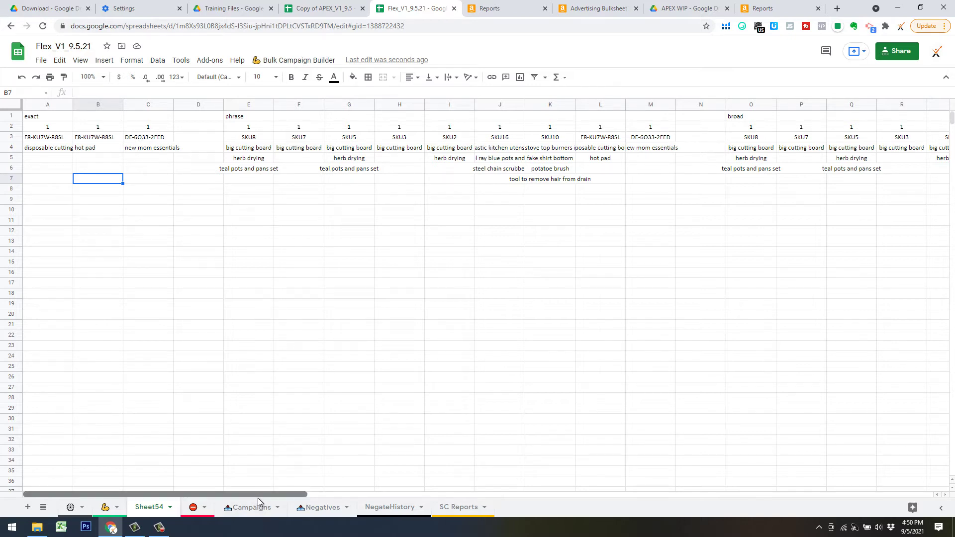
left_click_drag(258, 495, 273, 494)
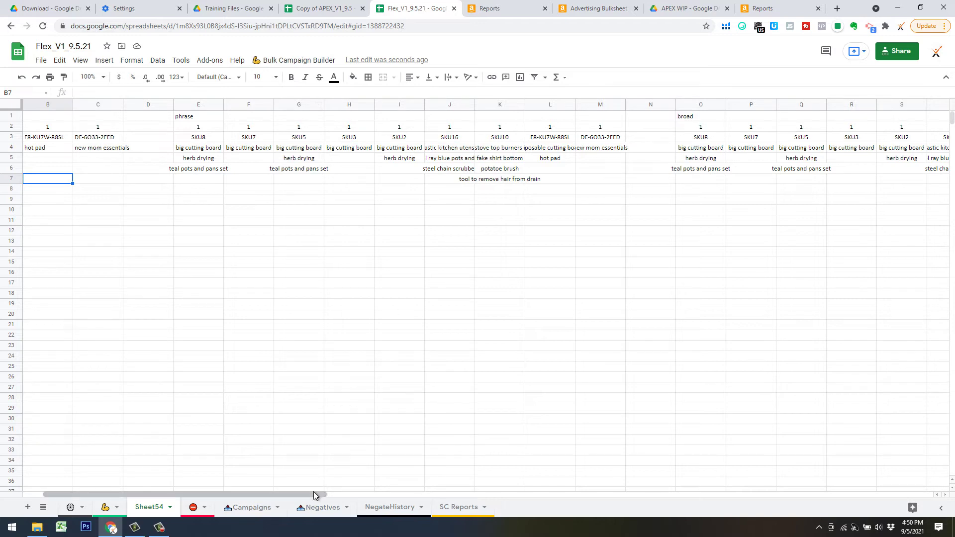
left_click_drag(316, 499, 238, 450)
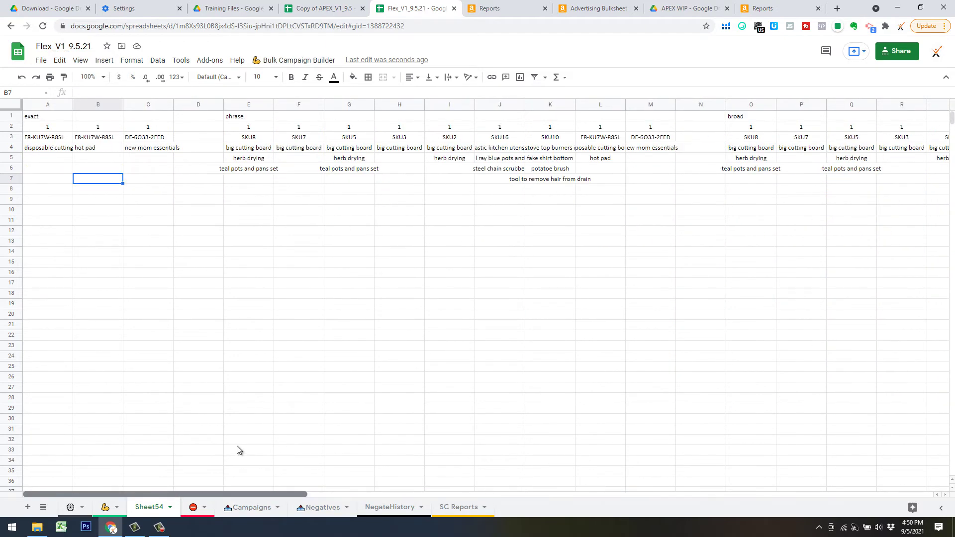
- Make the SKU row, row 3, bold across the whole sheet
left_click(11, 137)
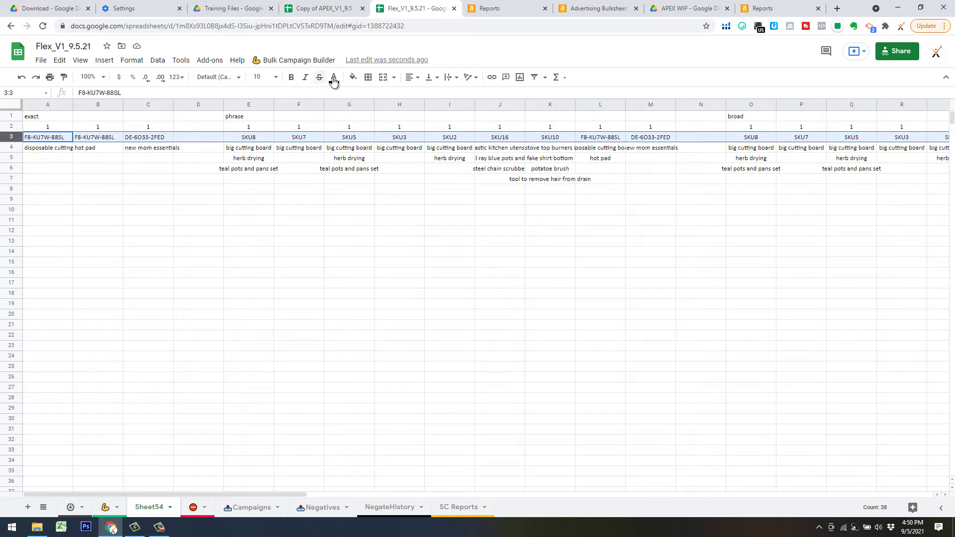
left_click(291, 77)
left_click(249, 272)
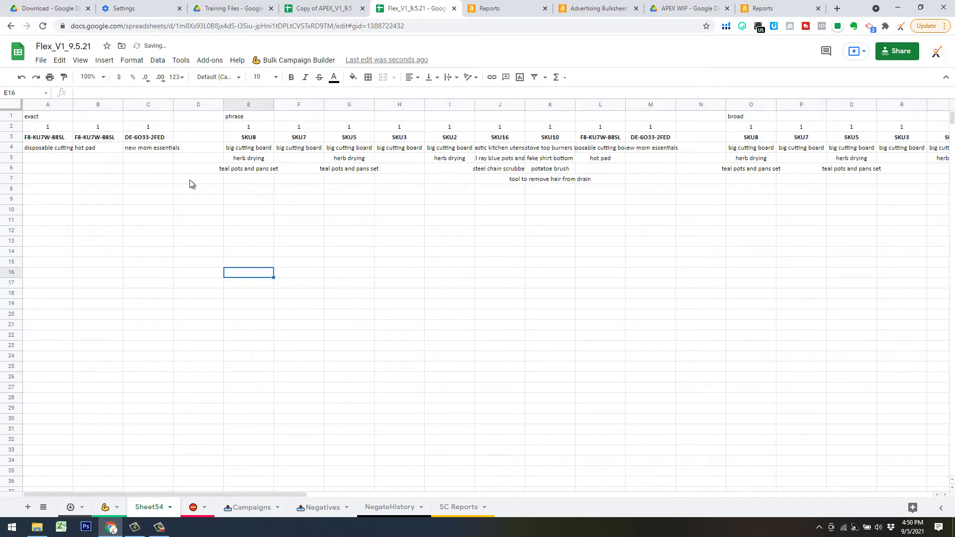
- Insert two blank rows above rows 2 and 3, between the match-type headings and the campaign markers
left_click(11, 126)
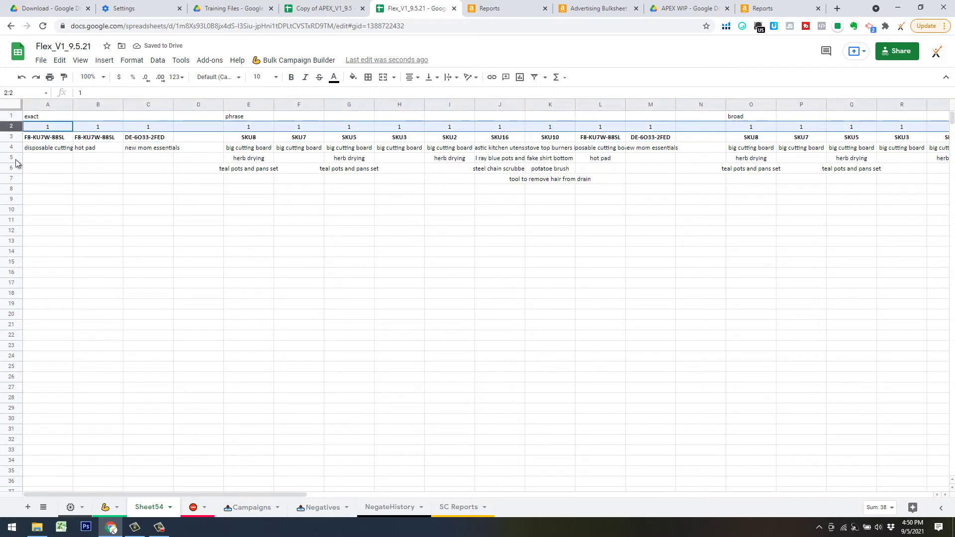
left_click(11, 137, "shift")
right_click(11, 141)
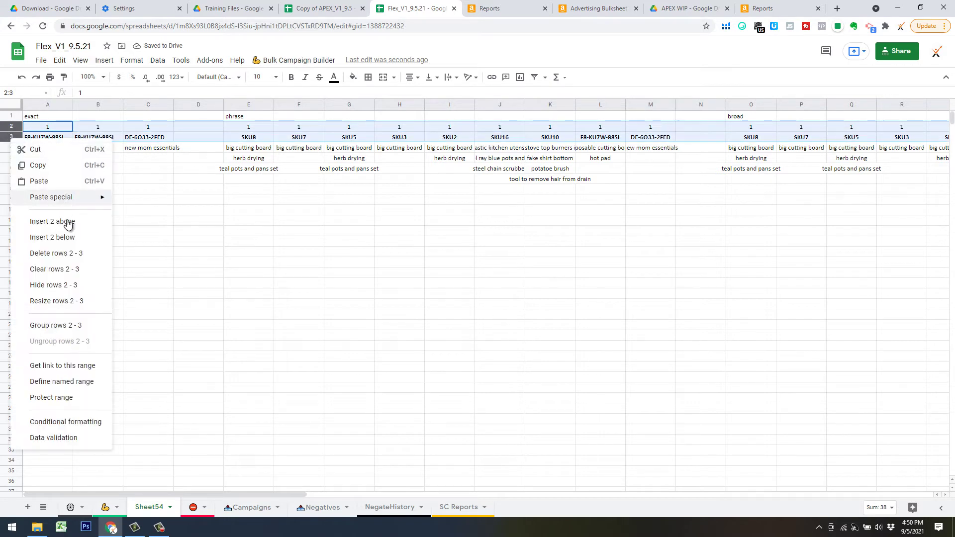
left_click(52, 221)
left_click(60, 128)
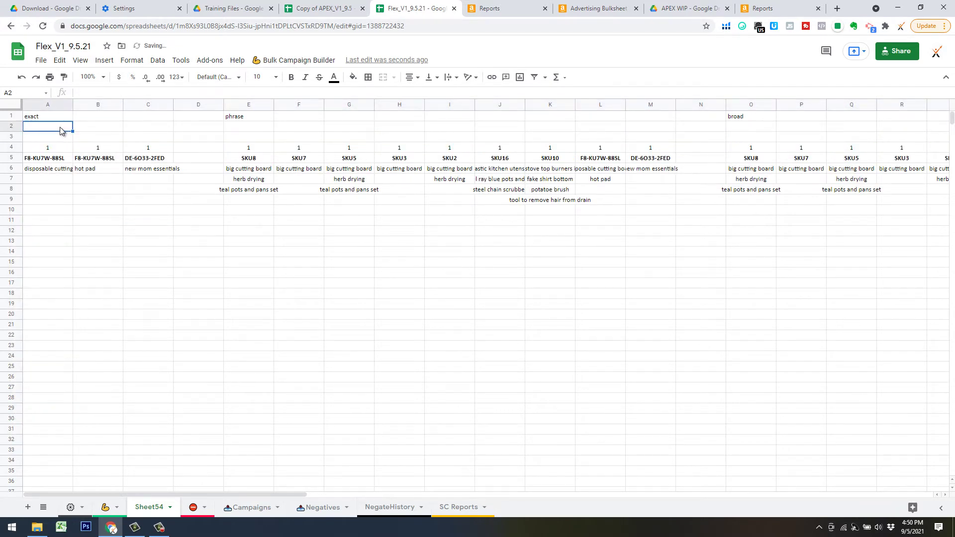
left_click(94, 126)
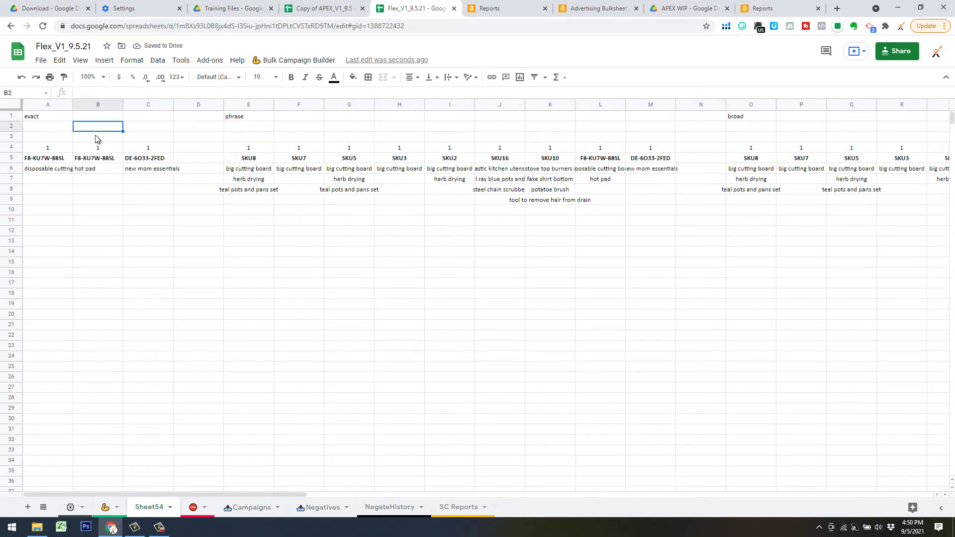
left_click(137, 125)
left_click(252, 126)
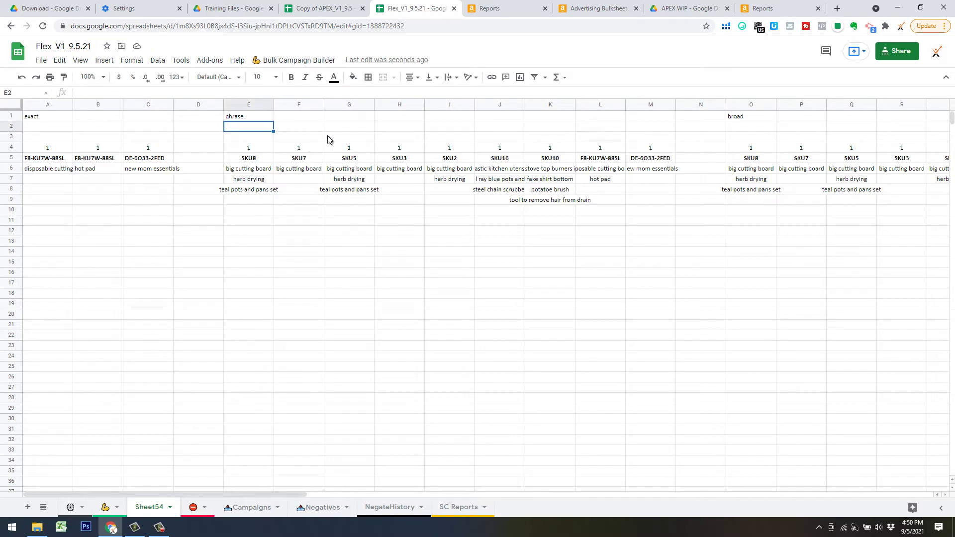
left_click(305, 240)
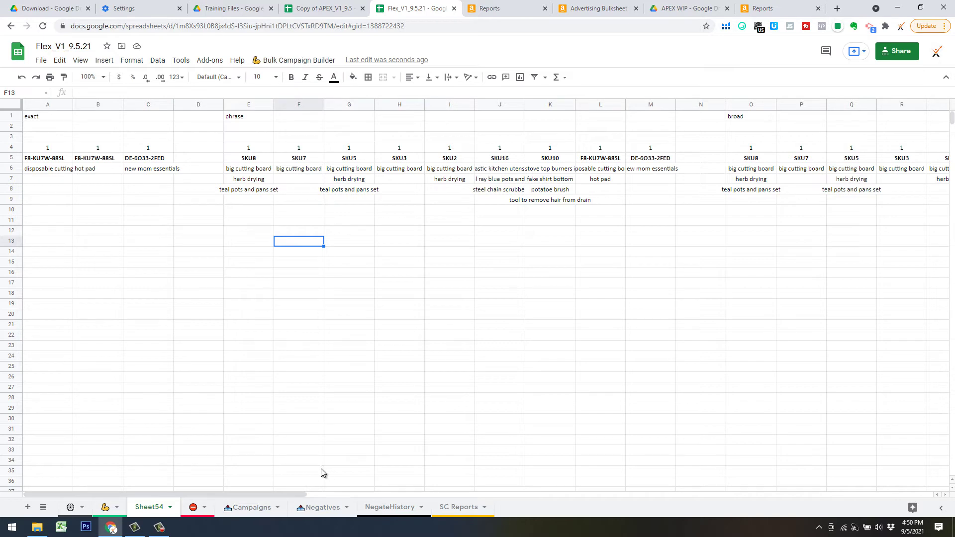
left_click(248, 242)
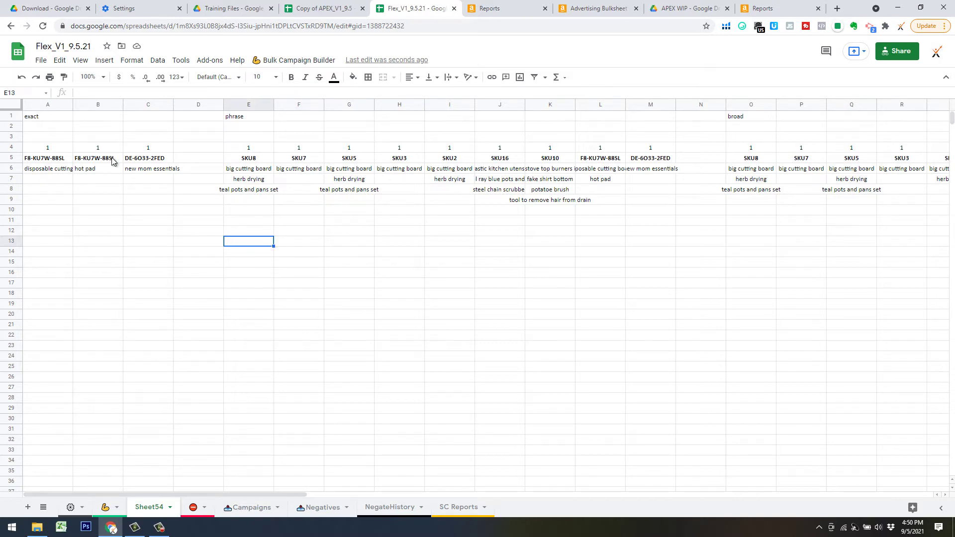
- Total the row 4 campaign markers separately for the exact, phrase and broad blocks
left_click(54, 148)
left_click(146, 148, "shift")
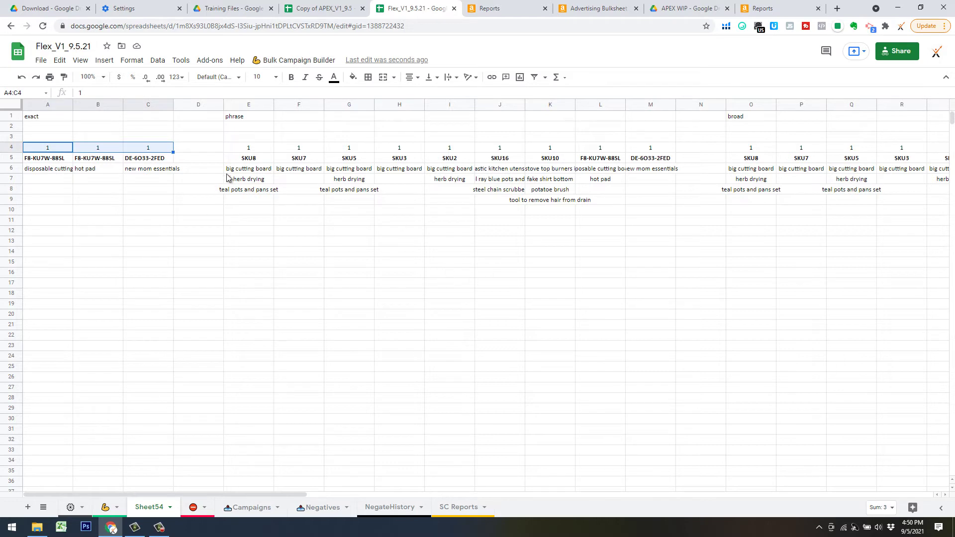
left_click(245, 148)
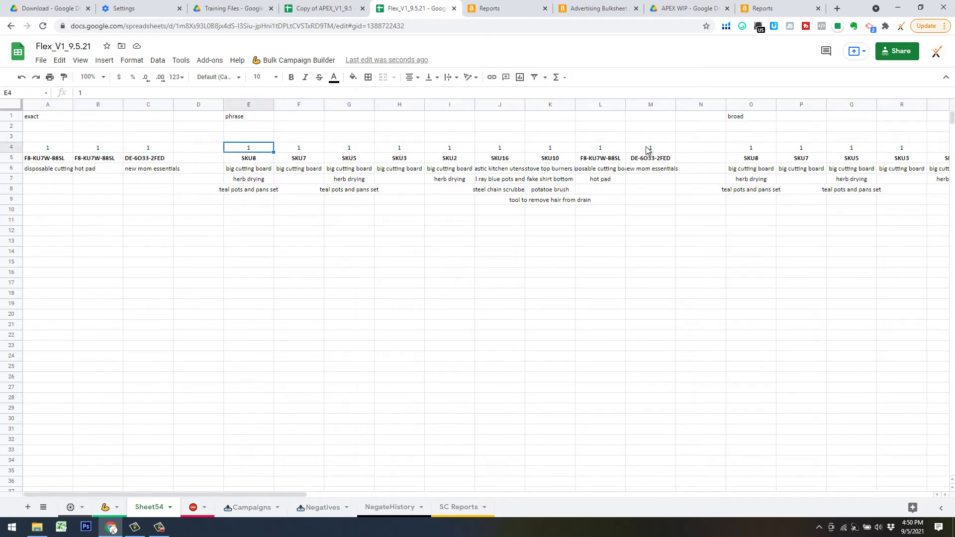
left_click(647, 148, "shift")
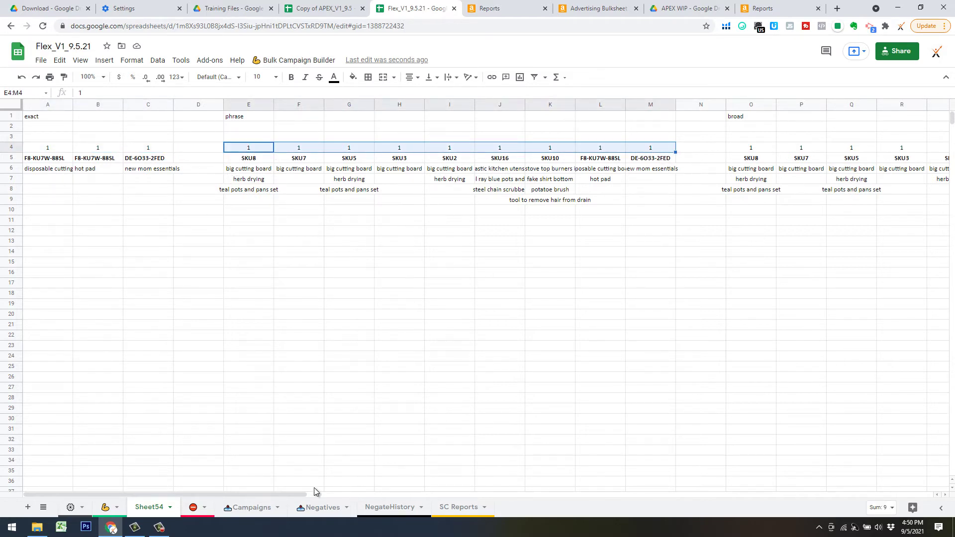
left_click_drag(320, 495, 420, 493)
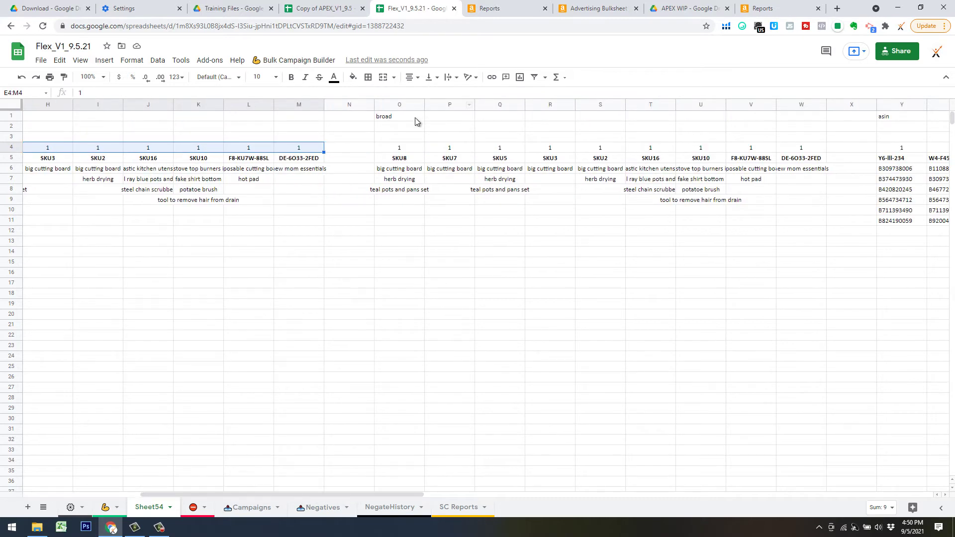
left_click(407, 148)
left_click(816, 150, "shift")
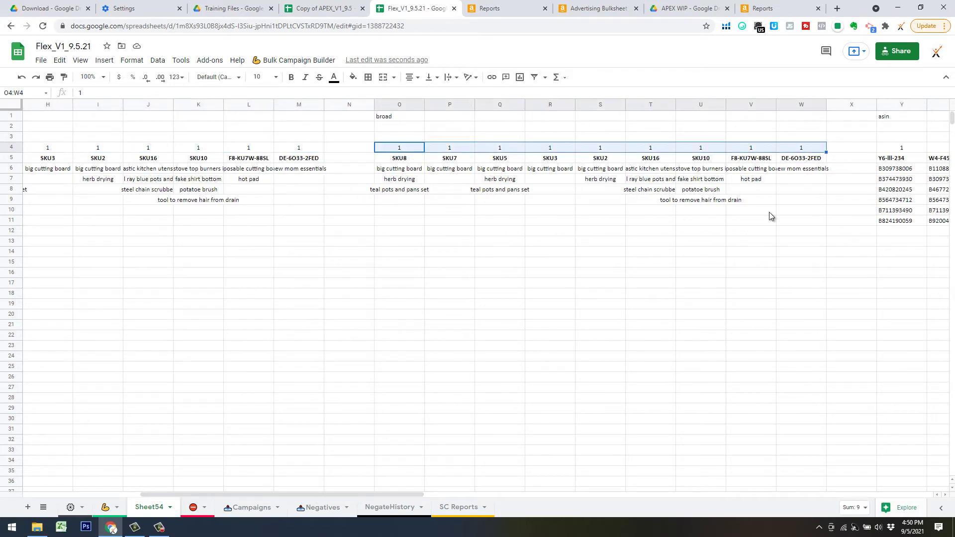
left_click_drag(302, 497, 50, 486)
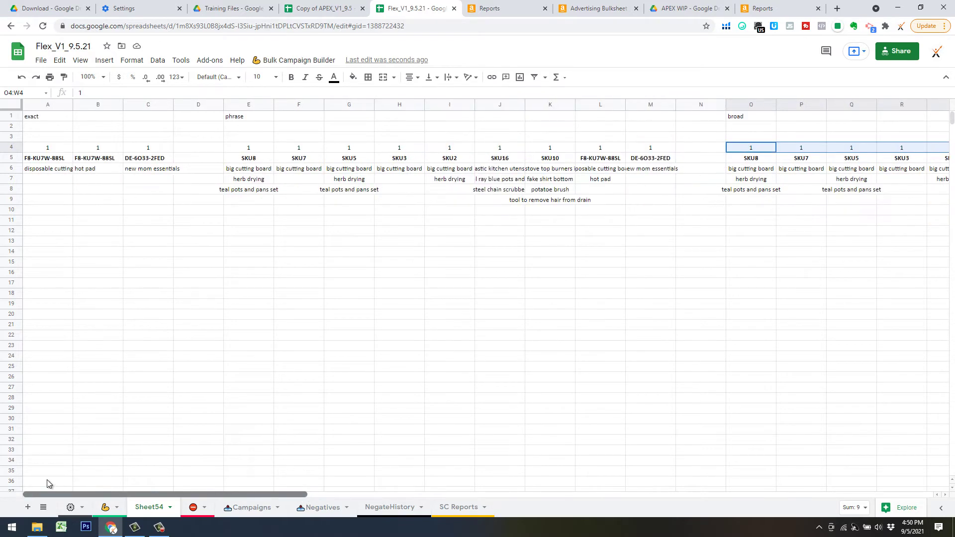
- Add 3 new exact campaigns on the Bulk Campaign Builder sheet
left_click(108, 508)
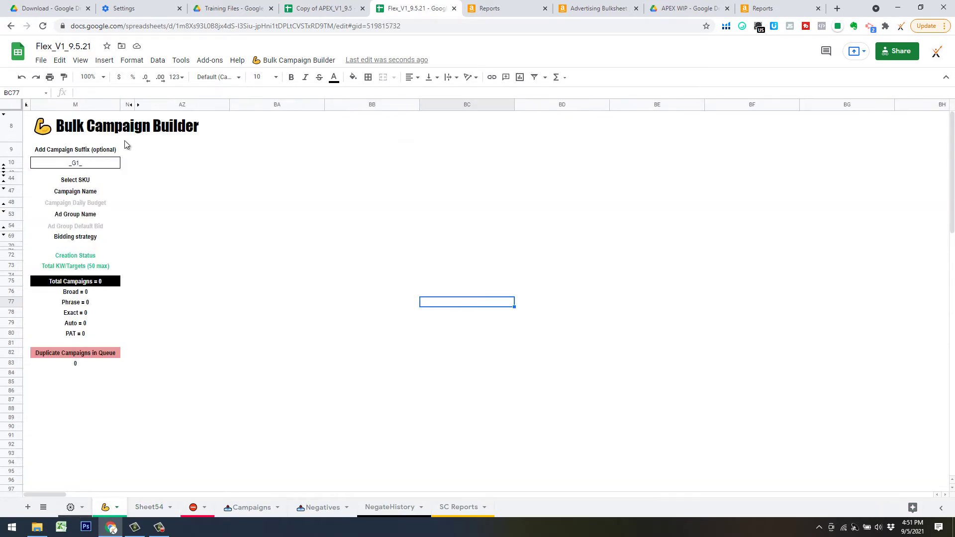
left_click(292, 60)
mouse_move(317, 127)
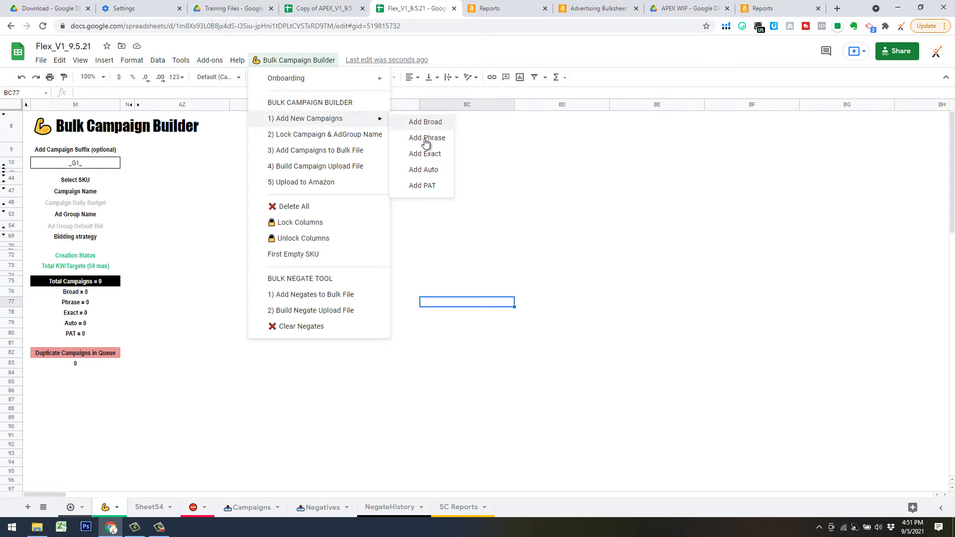
left_click(430, 157)
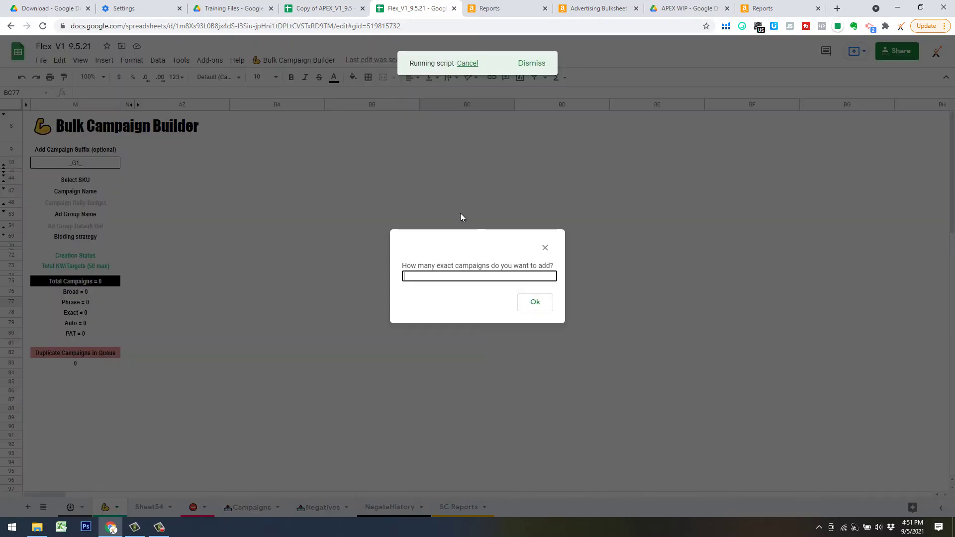
type("3")
left_click(535, 302)
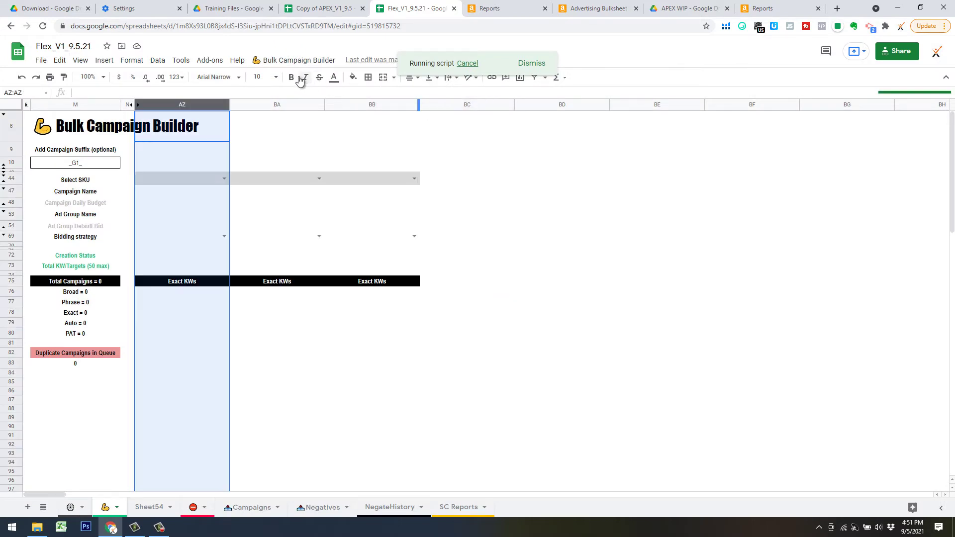
- Add 9 new phrase campaigns and 9 new broad campaigns on the Bulk Campaign Builder sheet
left_click(282, 60)
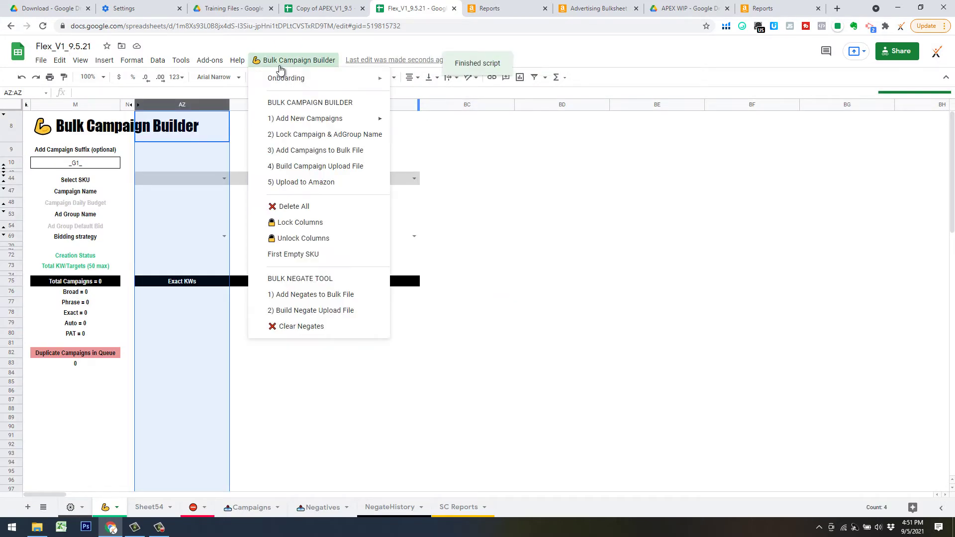
mouse_move(319, 119)
left_click(426, 138)
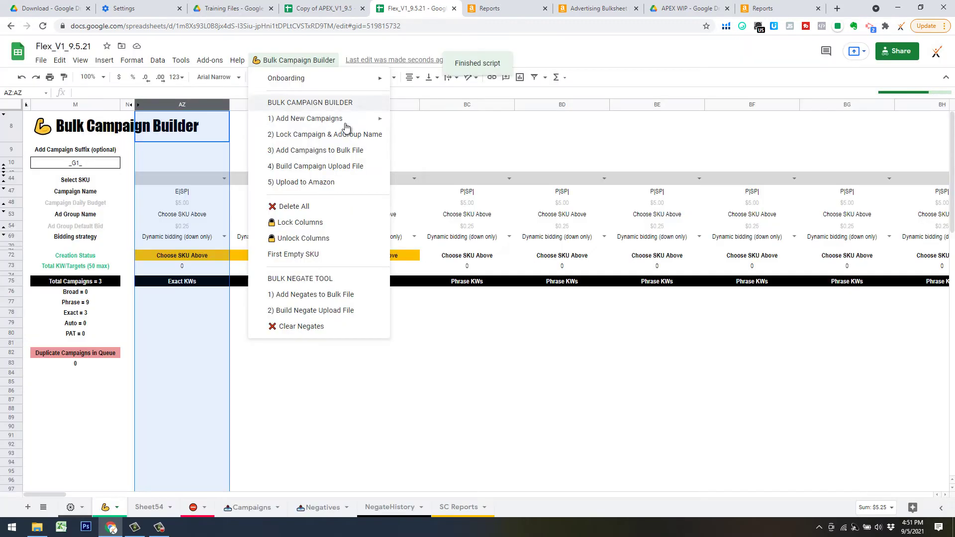
mouse_move(378, 119)
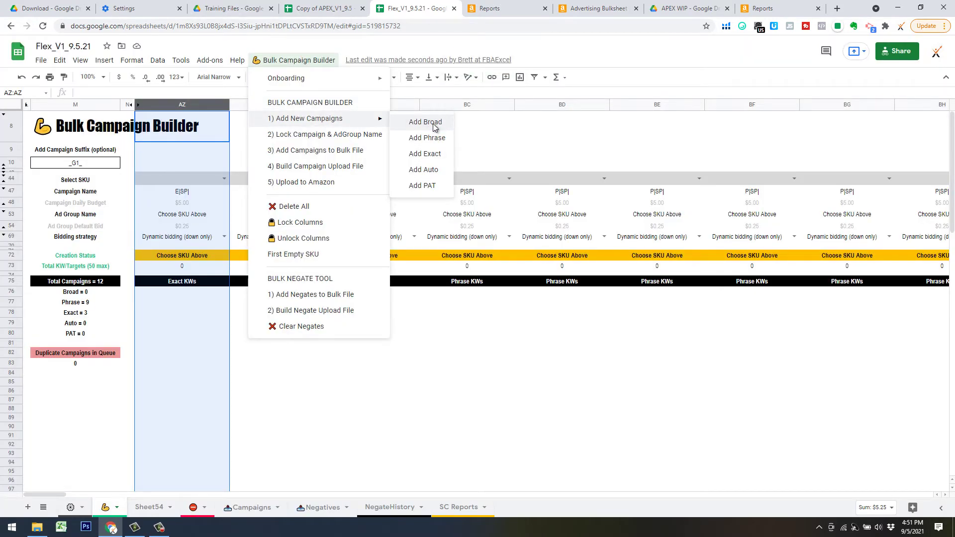
left_click(432, 124)
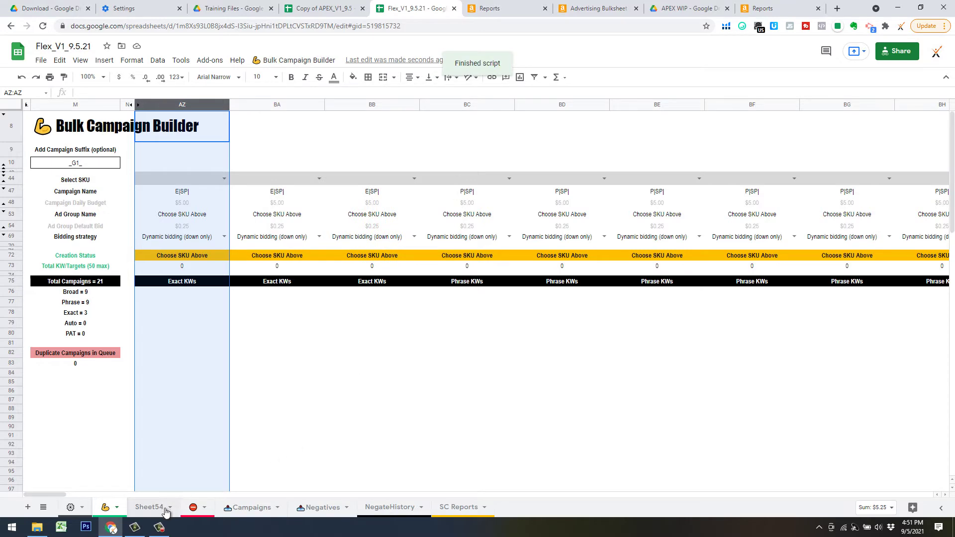
- Total the row 4 campaign markers for the asin block on Sheet54
left_click(142, 507)
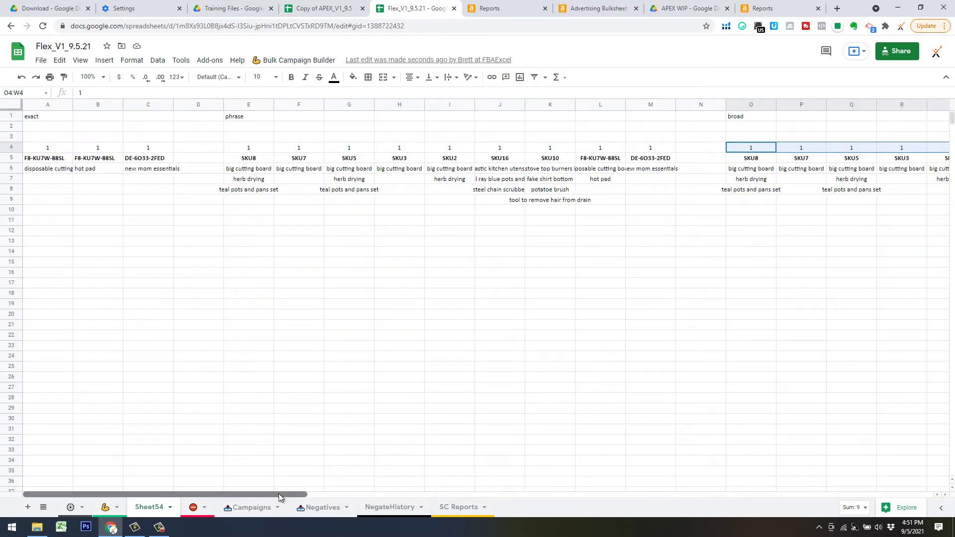
left_click_drag(279, 494, 560, 494)
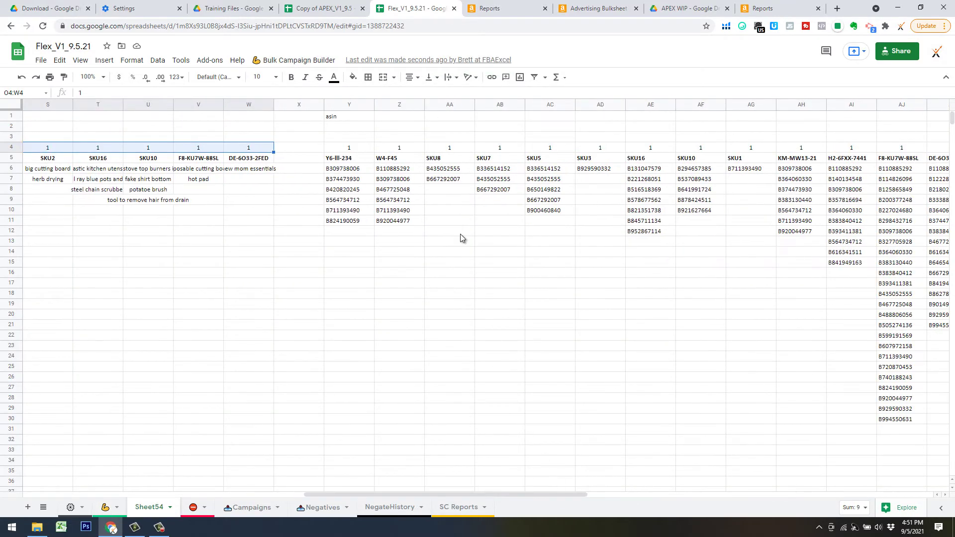
left_click(355, 149)
key("ctrl+shift+Right")
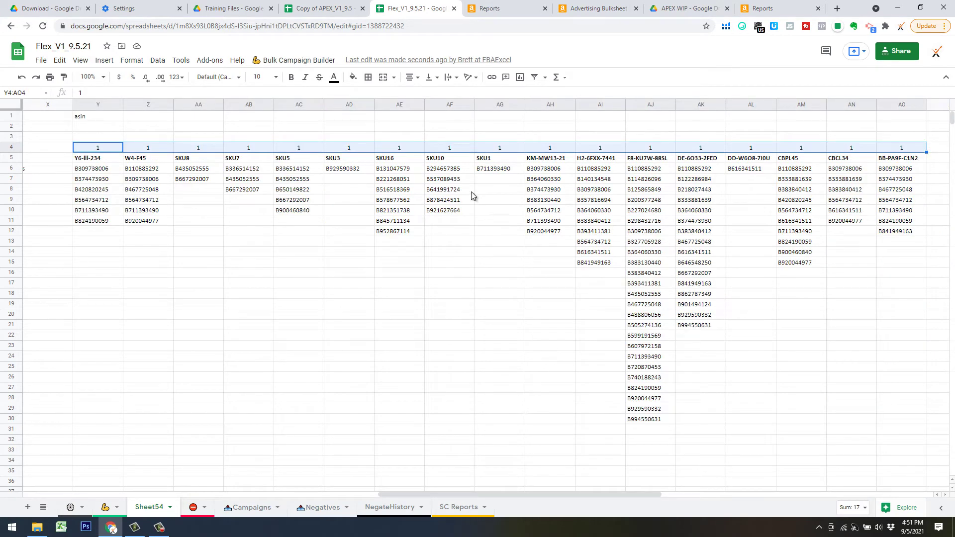
- Add 17 new PAT campaigns on the Bulk Campaign Builder sheet
left_click(106, 511)
left_click(282, 61)
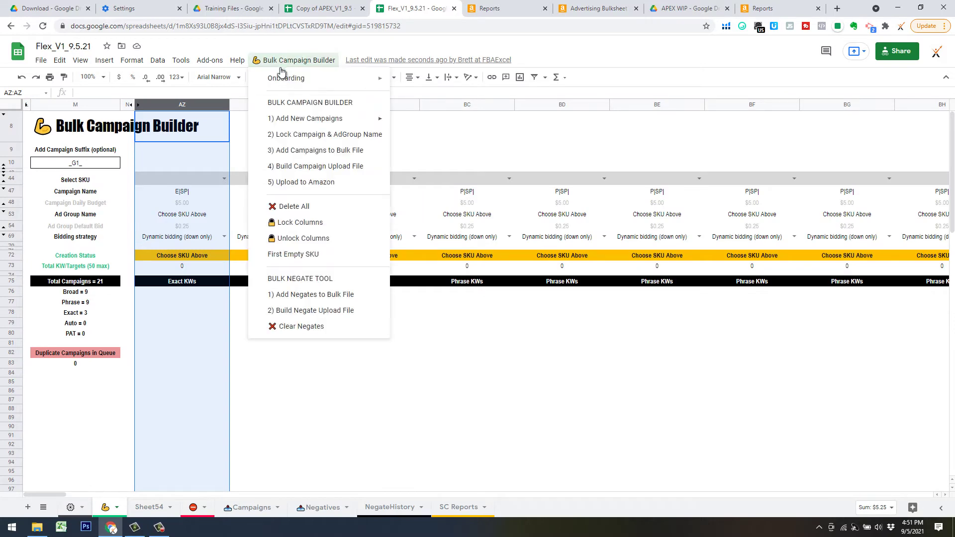
mouse_move(319, 119)
left_click(436, 186)
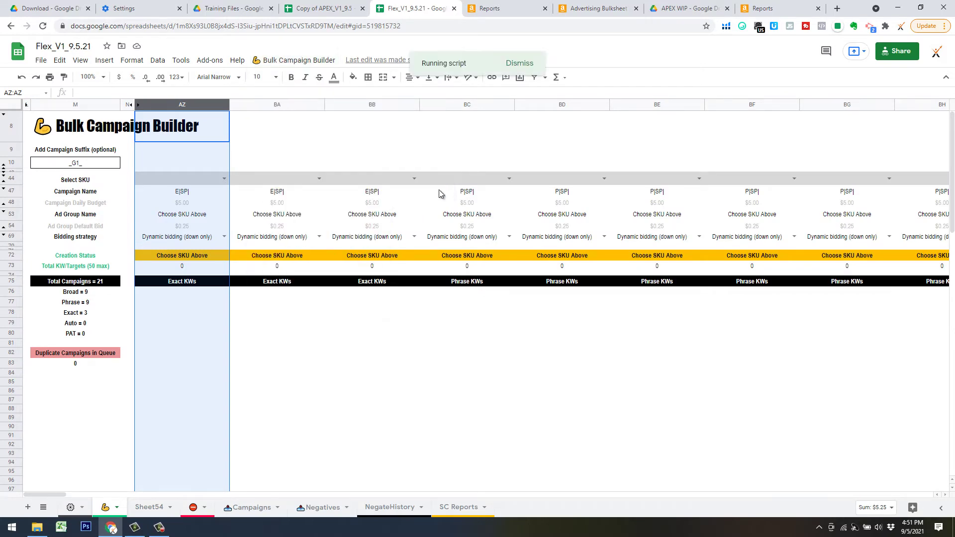
type("17")
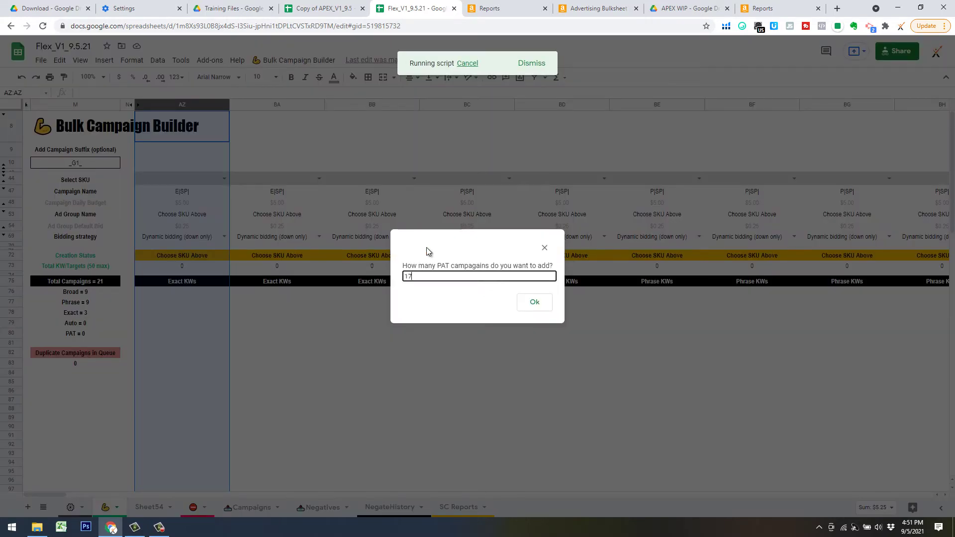
left_click(535, 303)
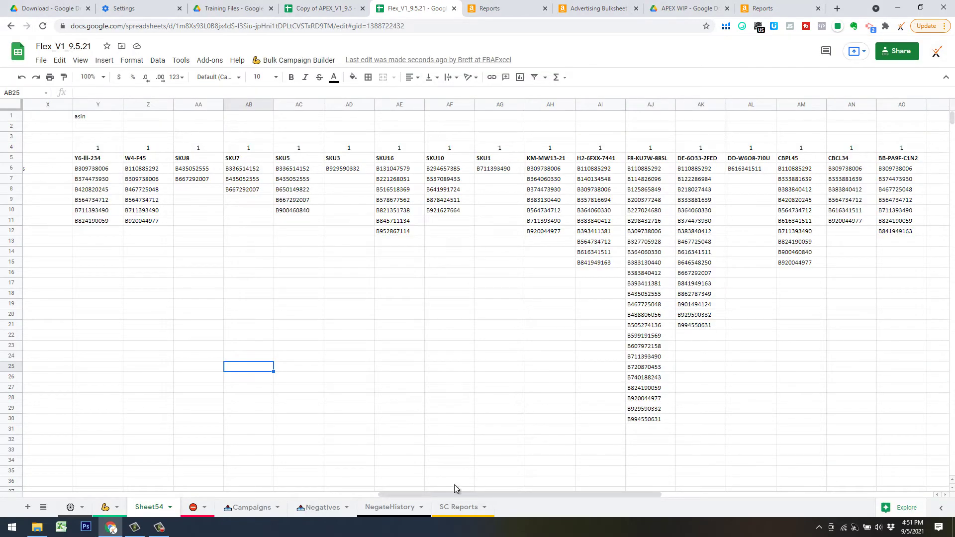
- Delete the blank separator columns between the exact, phrase, broad and asin blocks on Sheet54
left_click_drag(456, 493, 100, 493)
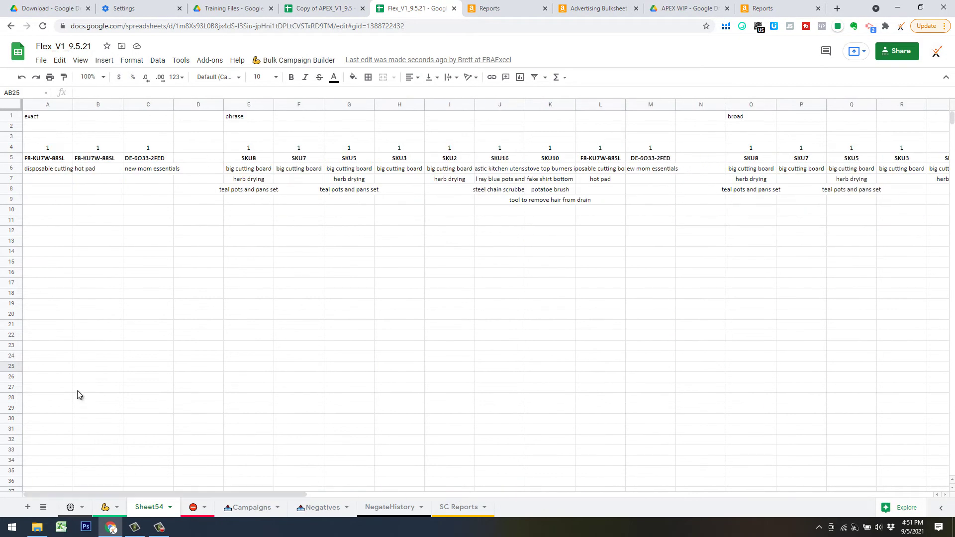
left_click(37, 158)
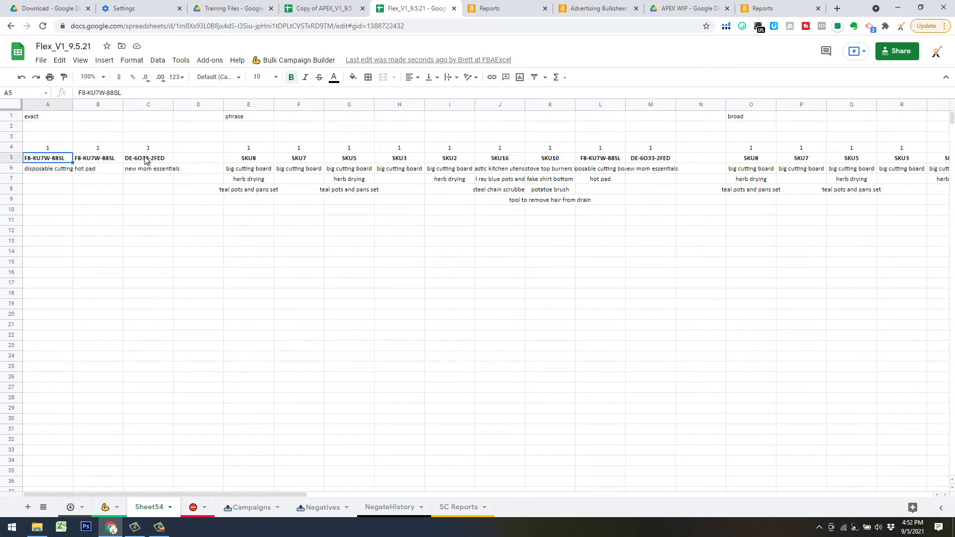
left_click(198, 104)
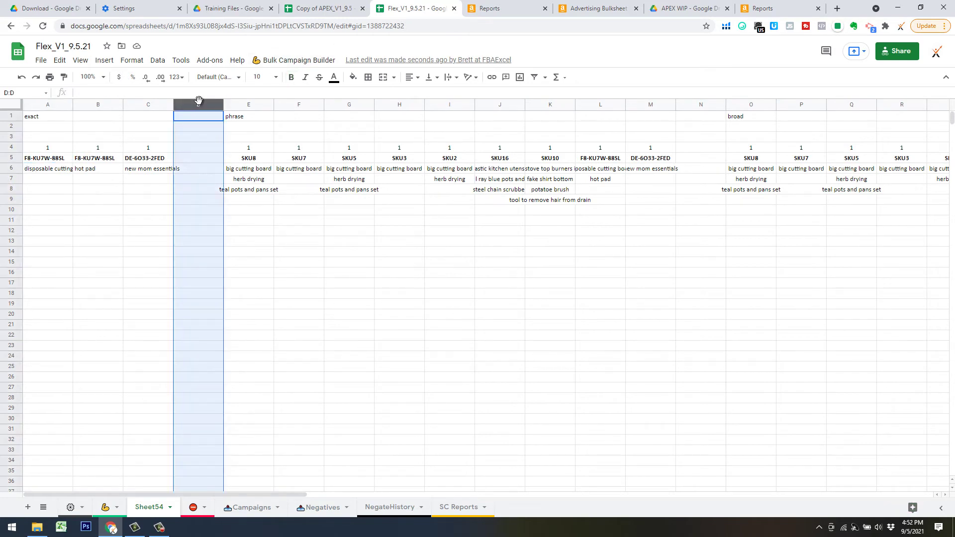
right_click(198, 102)
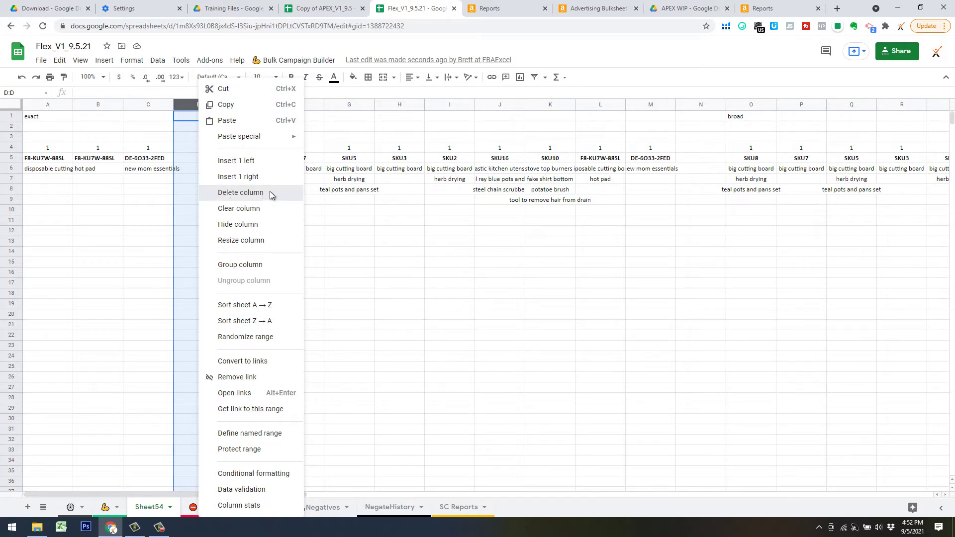
left_click(229, 195)
left_click(640, 103)
right_click(641, 104)
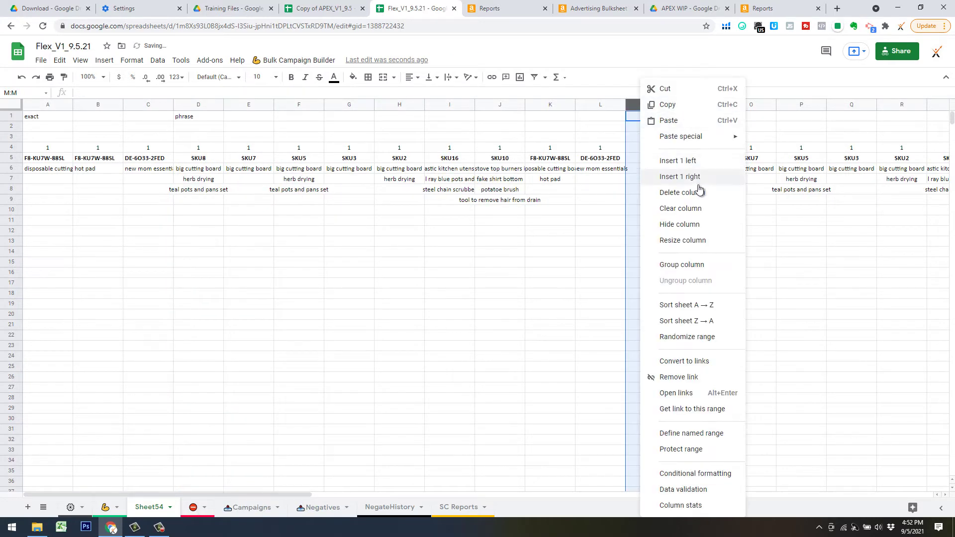
left_click(692, 195)
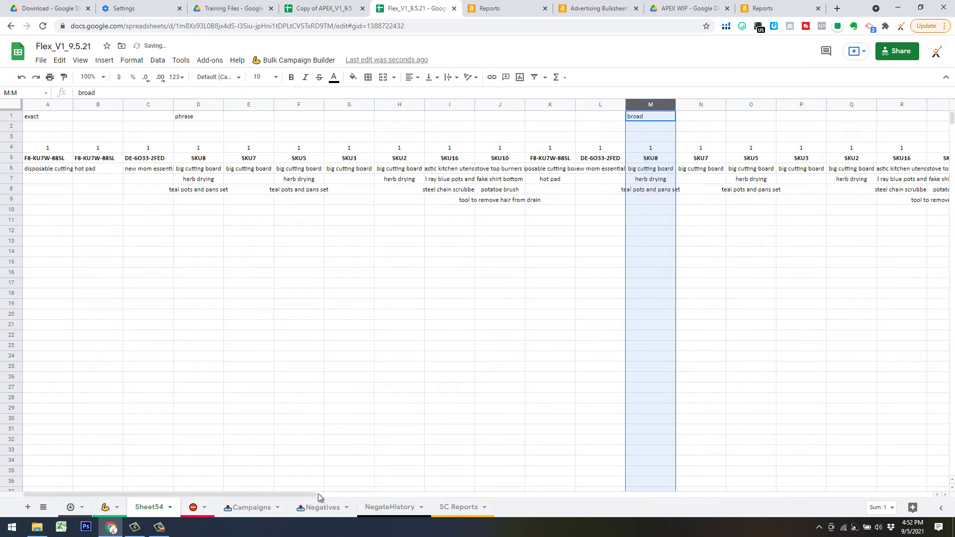
left_click(375, 496)
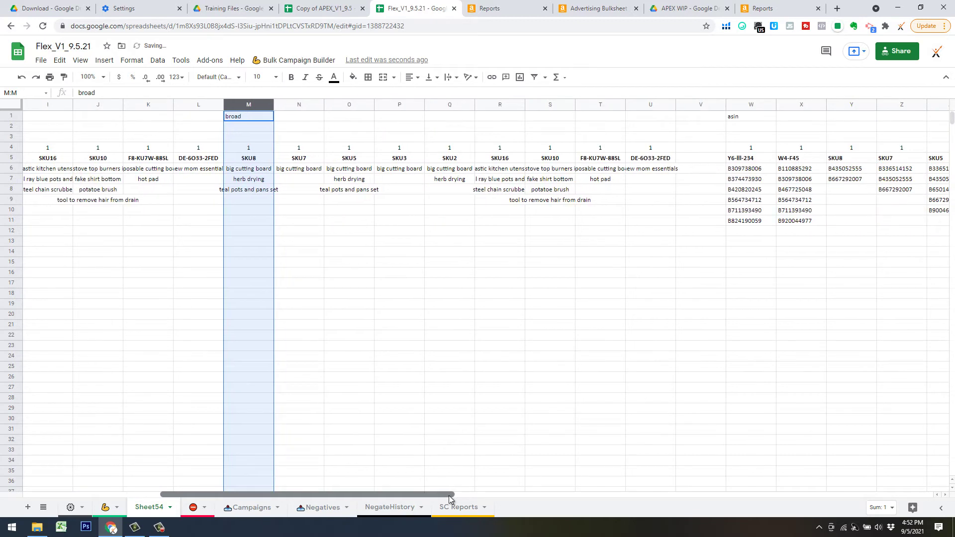
right_click(686, 104)
left_click(696, 192)
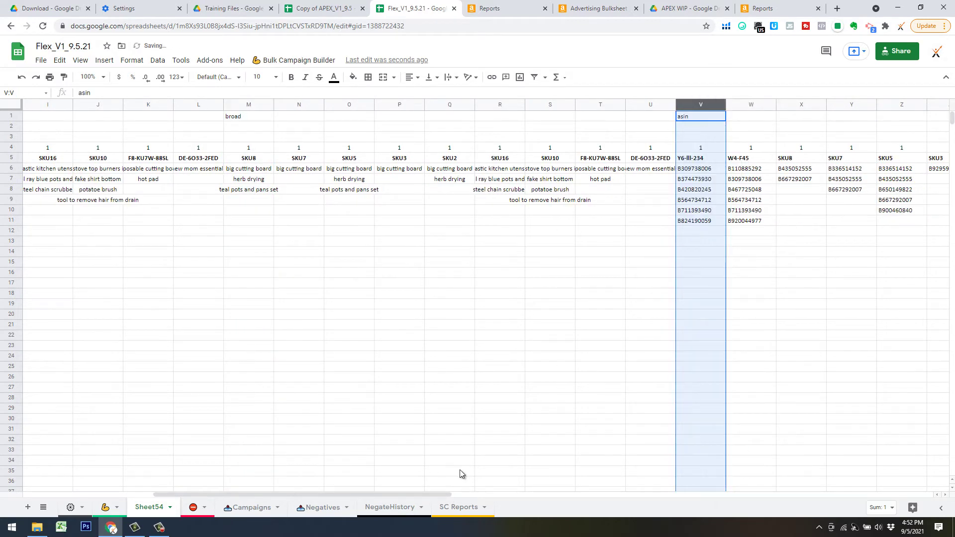
- Copy the whole SKU row A5:AL5 from Sheet54 and paste it as values only into the builder's Select SKU row, starting at AZ44
left_click_drag(373, 495, 95, 496)
left_click(41, 159)
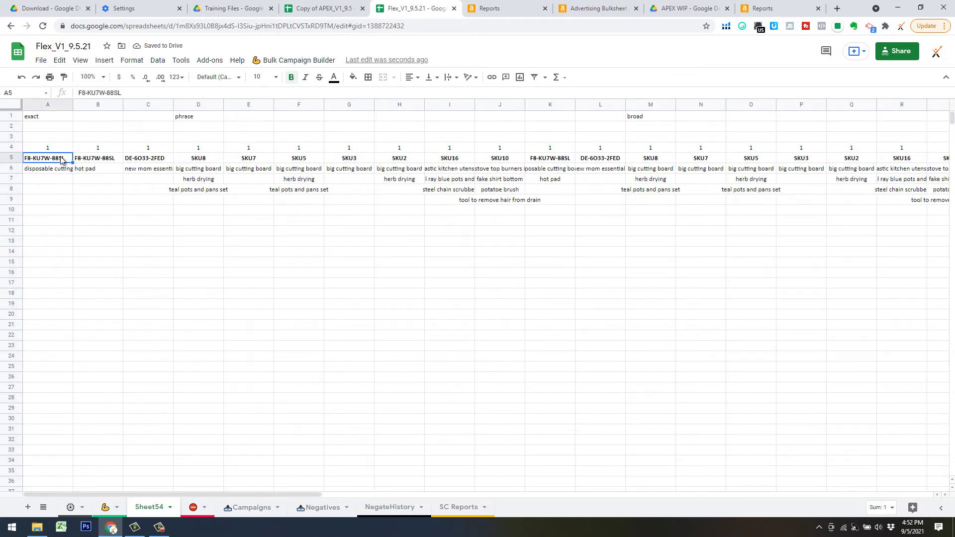
key("ctrl+shift+Right")
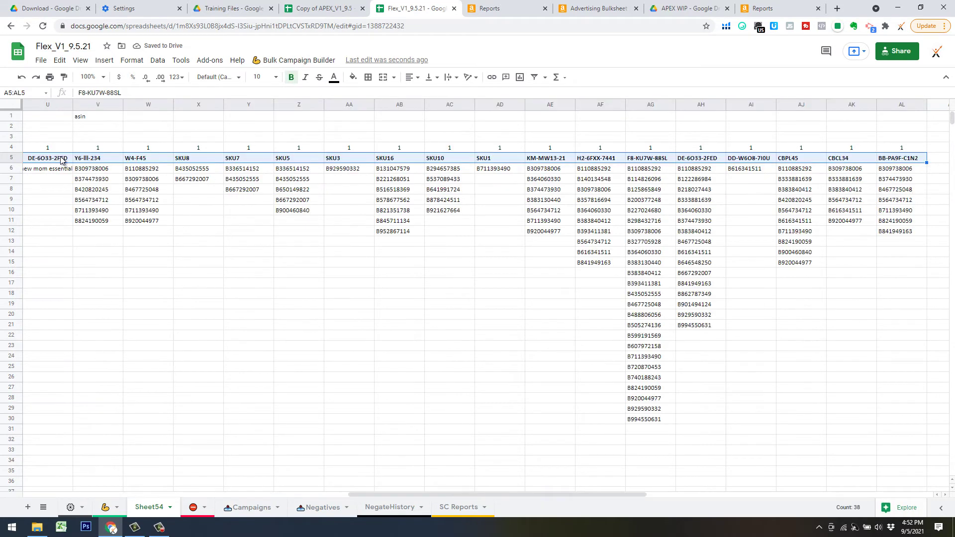
key("ctrl+c")
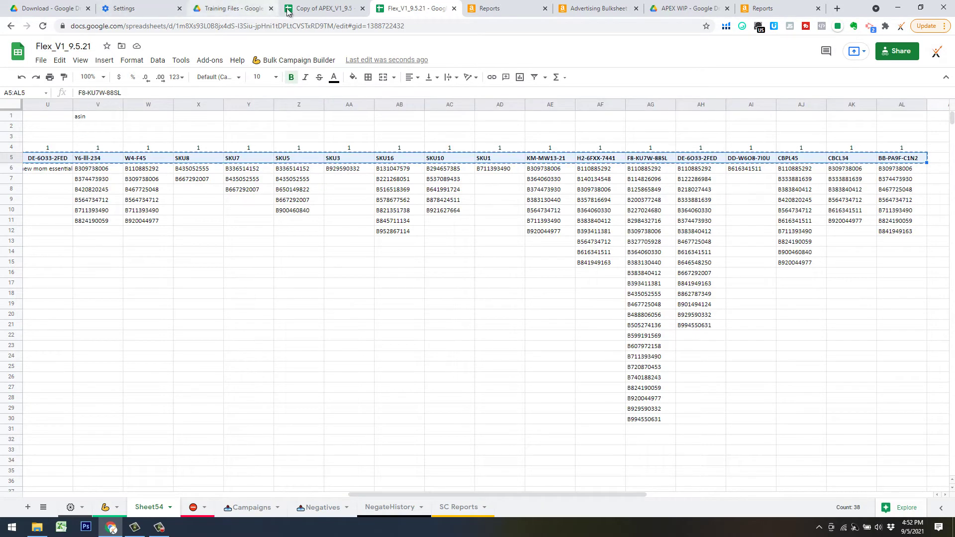
left_click(105, 507)
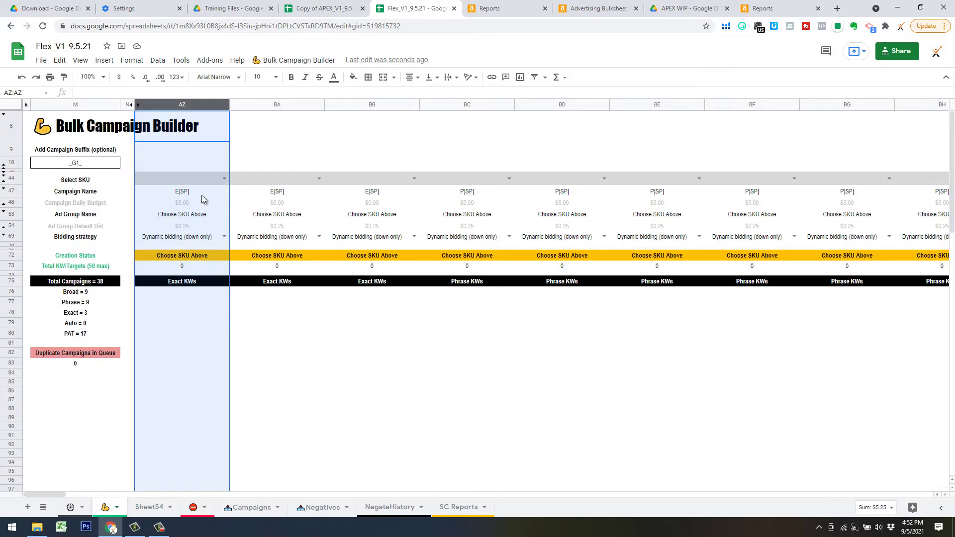
left_click(192, 182)
right_click(192, 182)
mouse_move(227, 207)
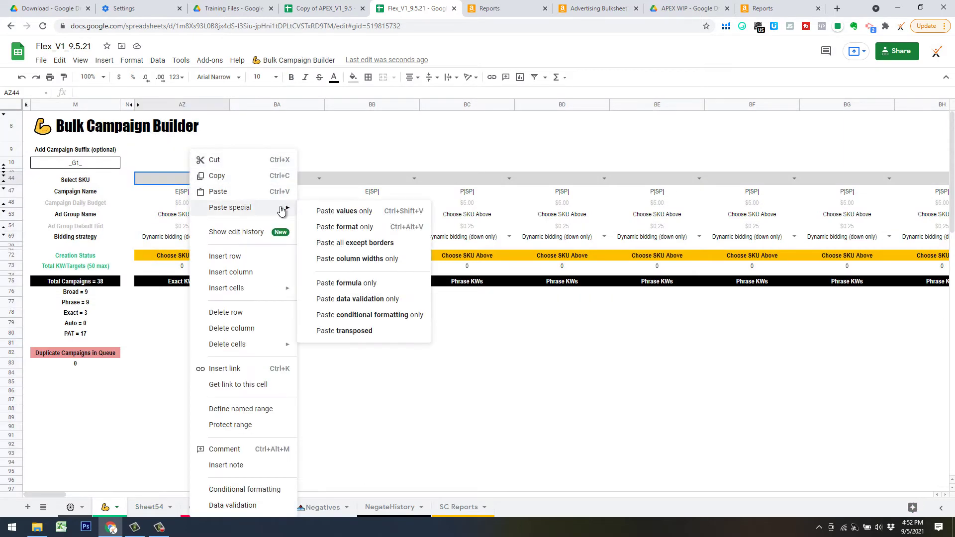
left_click(361, 214)
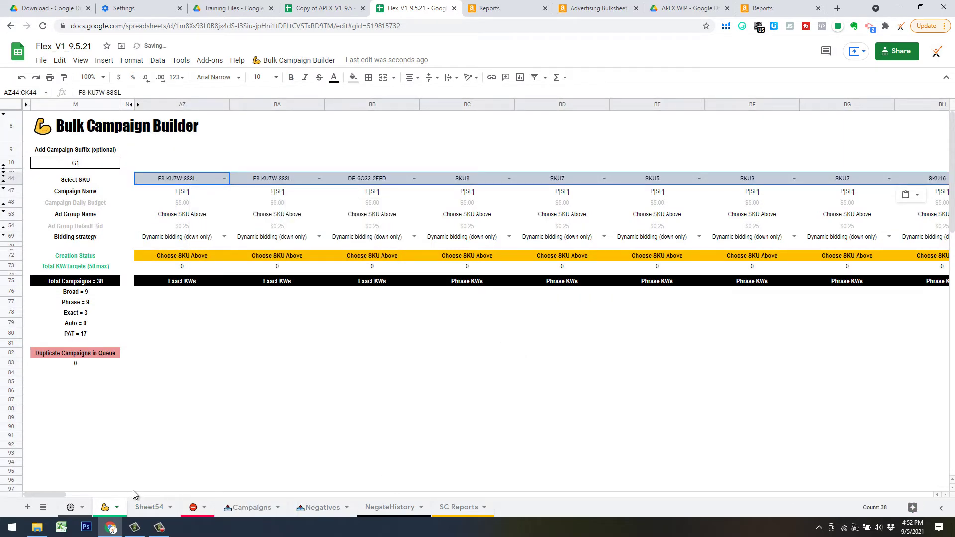
left_click_drag(56, 495, 6, 484)
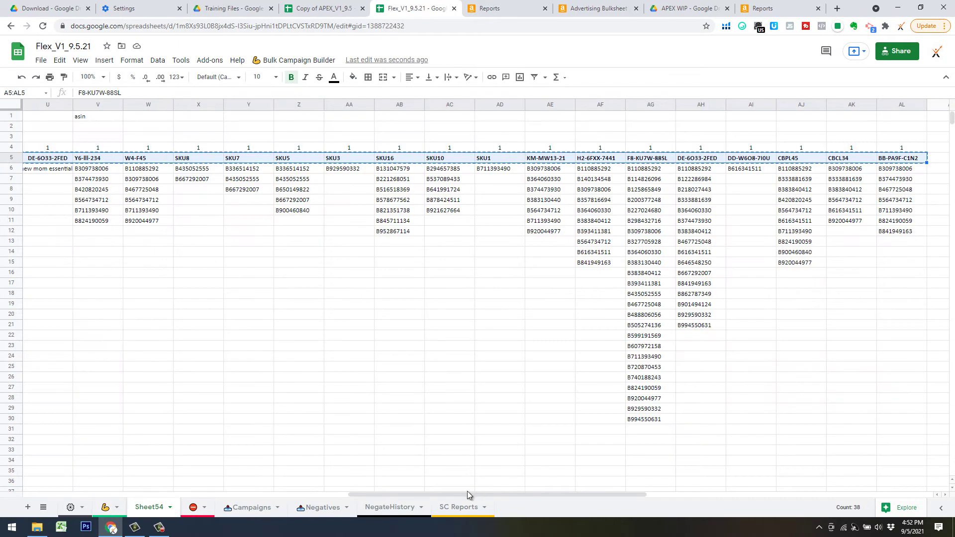
- Copy all search terms and ASINs below the SKU row on Sheet54, range A6:AL30, down to the end of the longest list
left_click_drag(467, 491, 525, 428)
left_click(643, 169)
left_click(642, 420, "shift")
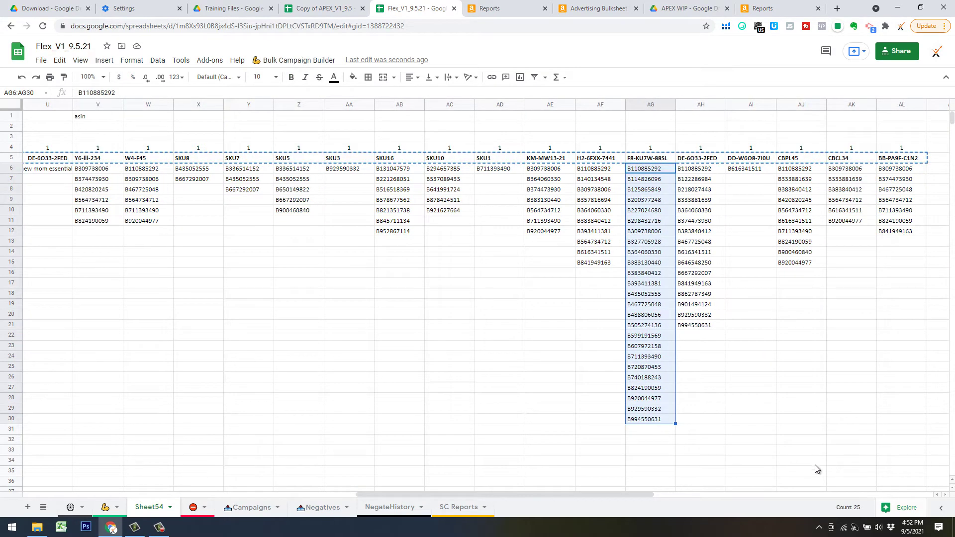
left_click_drag(631, 494, 5, 438)
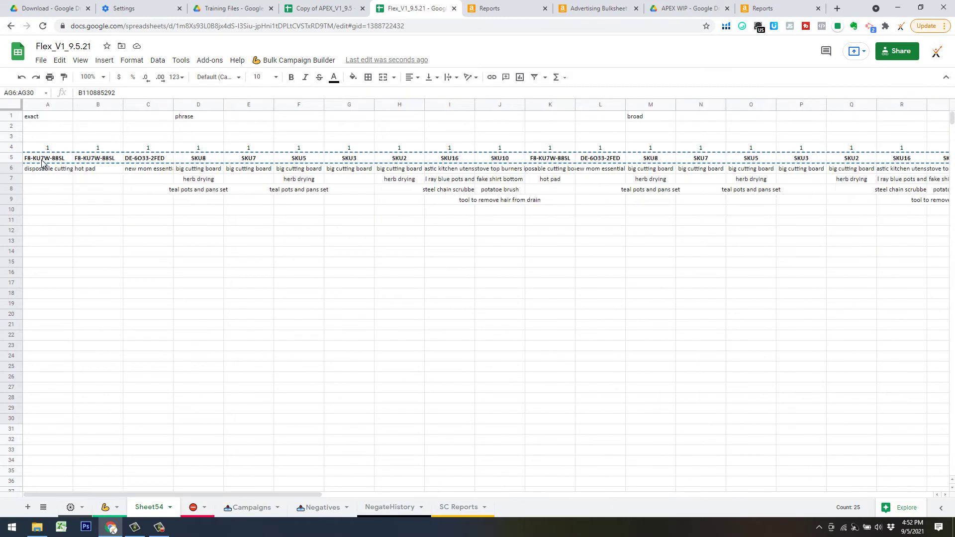
left_click(44, 168)
left_click_drag(214, 496, 491, 216)
left_click(457, 172, "shift")
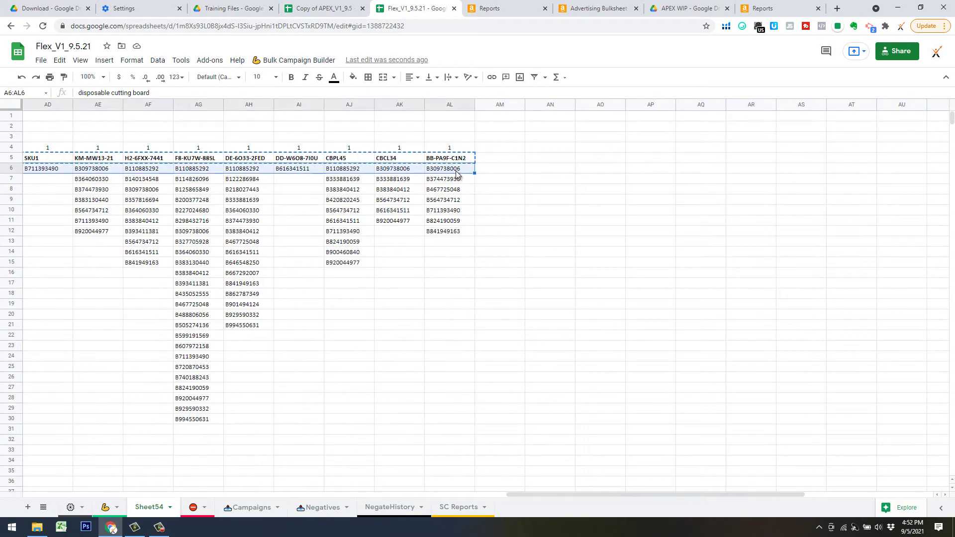
left_click(441, 420, "shift")
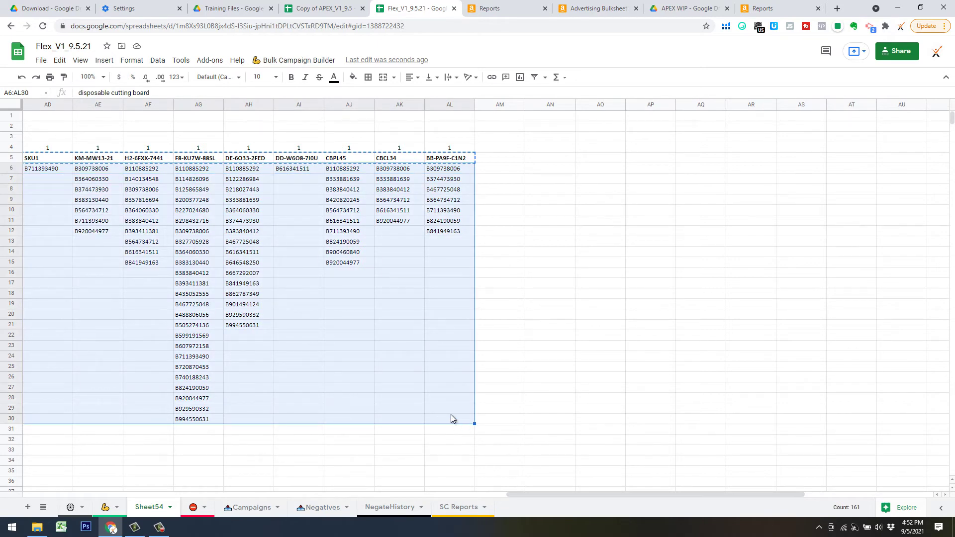
key("ctrl+c")
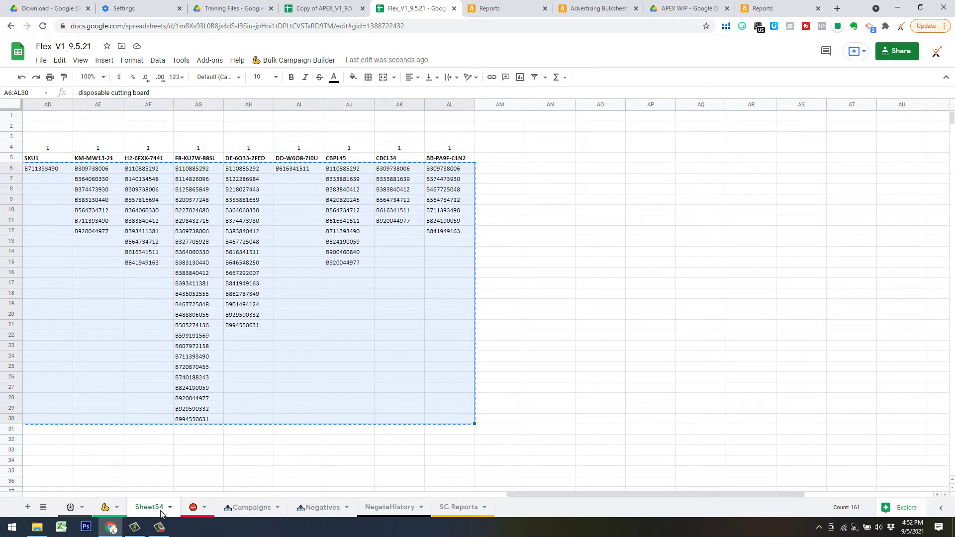
- Paste the copied keywords and ASINs beneath the campaign target headings on the builder sheet, starting at AZ76, and review all campaign columns
left_click(105, 507)
left_click(175, 295)
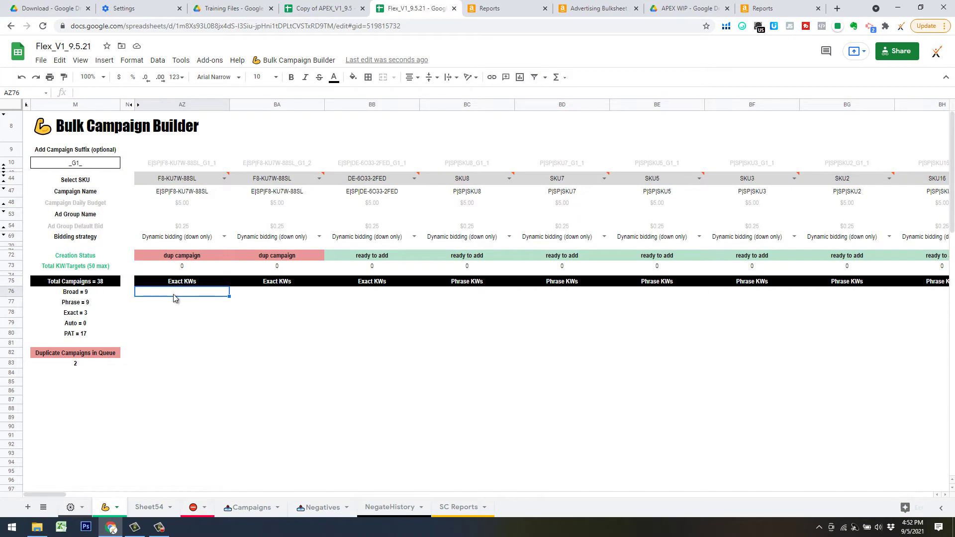
key("ctrl+v")
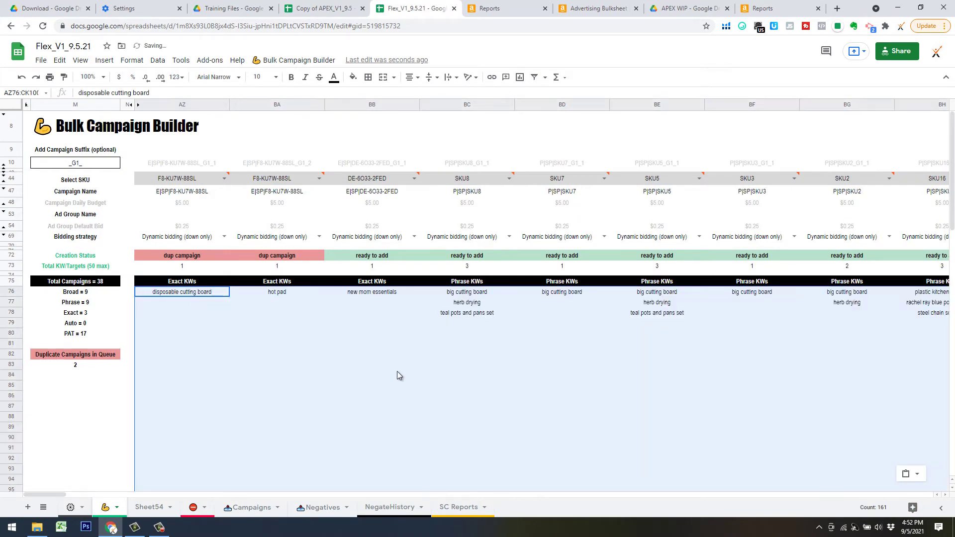
left_click_drag(64, 495, 184, 482)
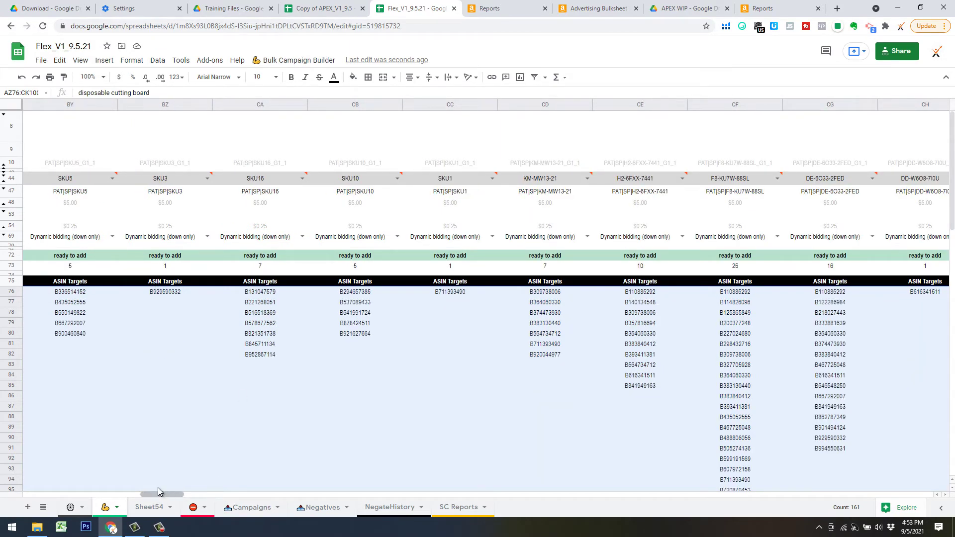
left_click_drag(153, 495, 59, 483)
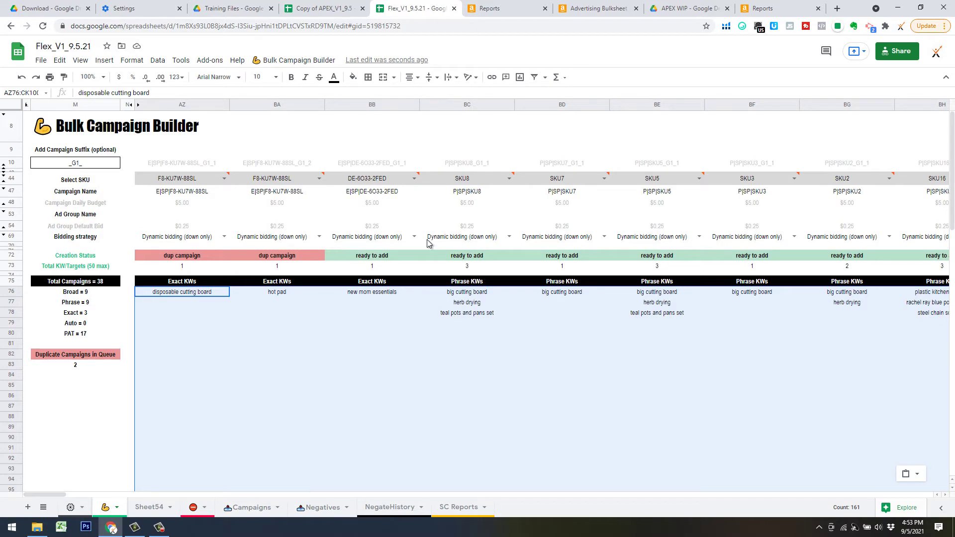
- Add a new sheet and log 9/5 in A1, G1 in B1 and "created x campaigns ..." in C1
left_click(277, 385)
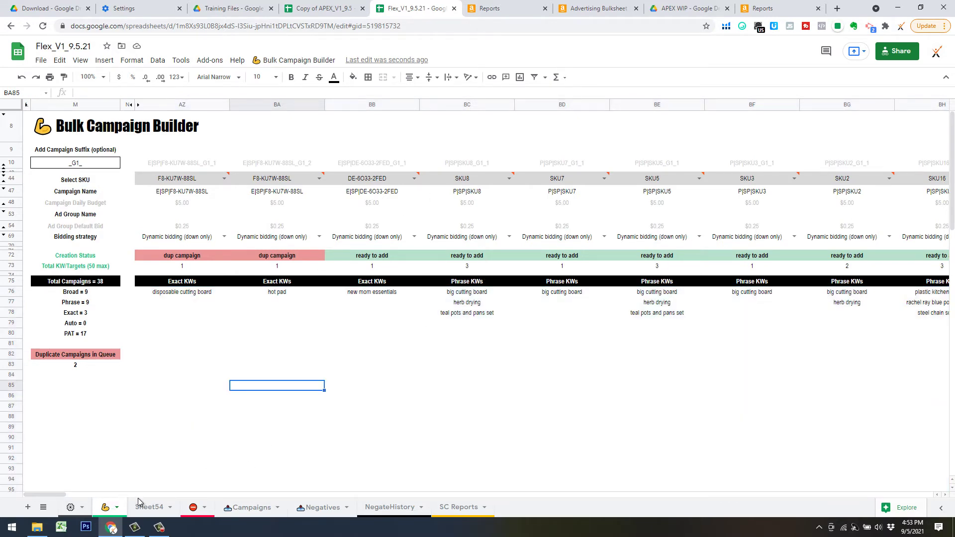
left_click(28, 507)
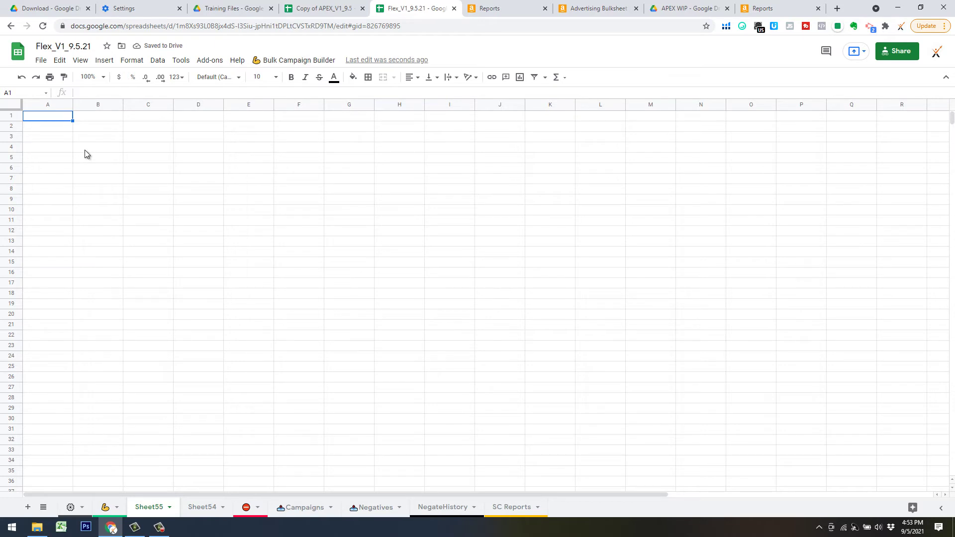
type("9/5")
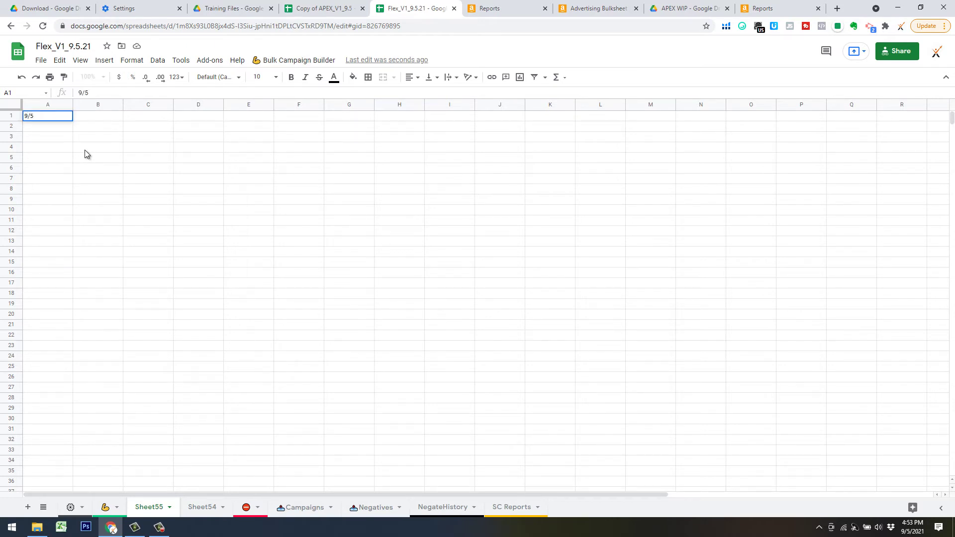
key("Tab")
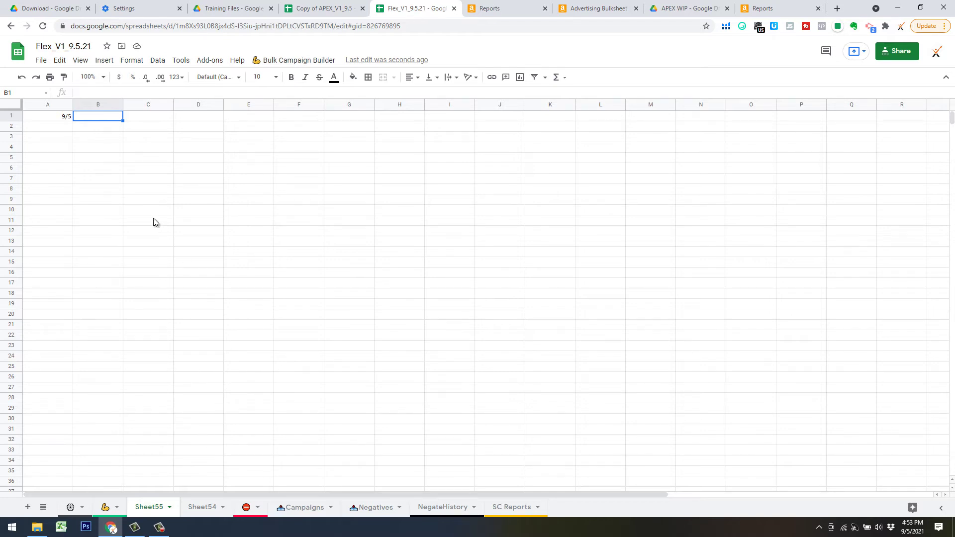
type("1")
key("BackSpace")
type("G1")
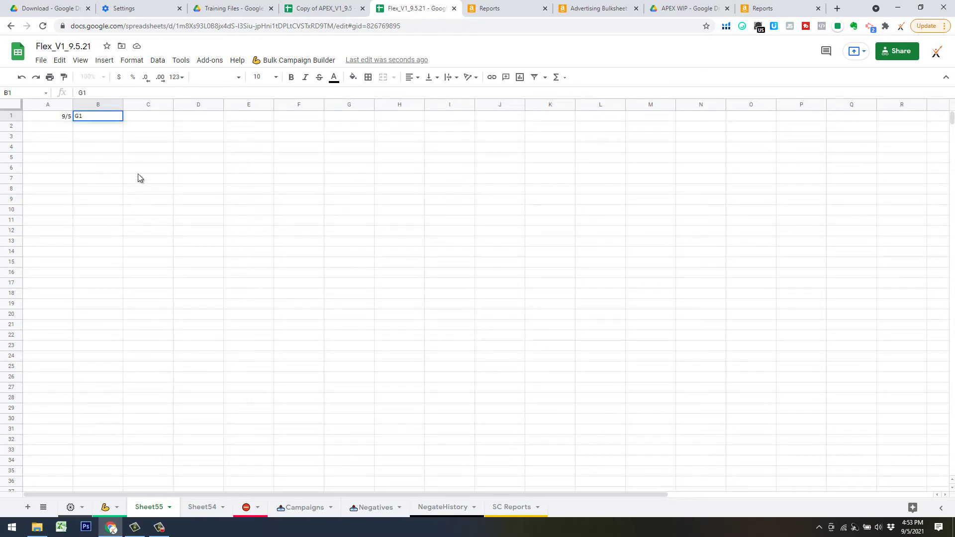
left_click(142, 210)
left_click(147, 117)
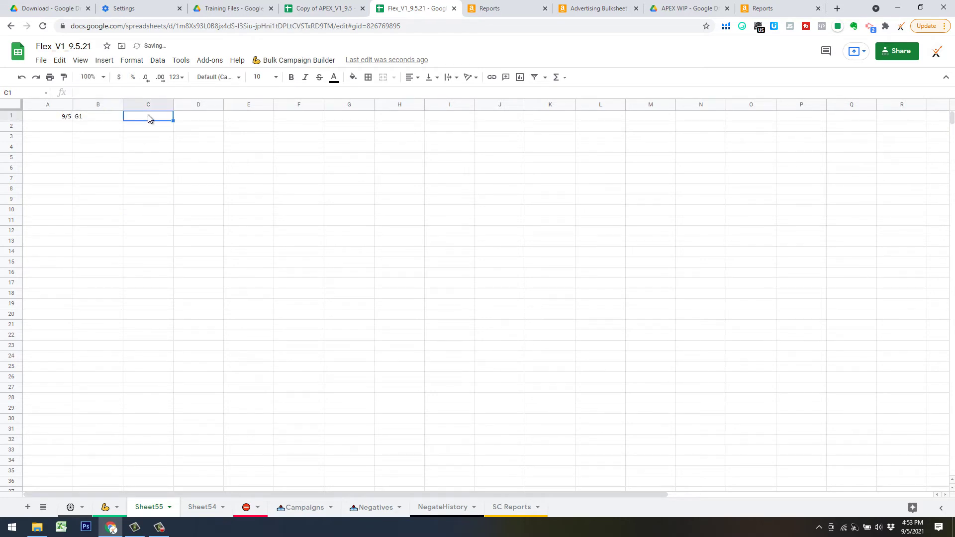
type("creat")
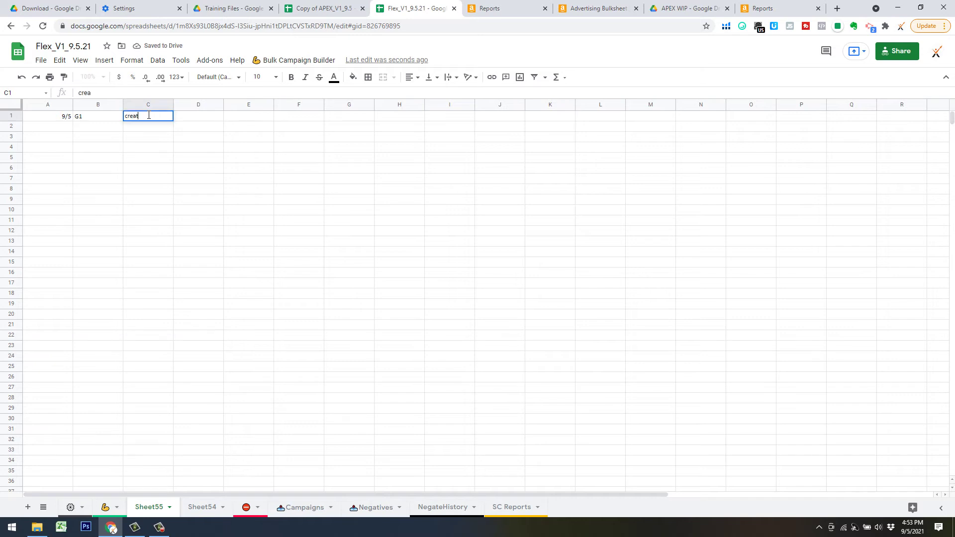
type("ed x campaigns ...")
key("Return")
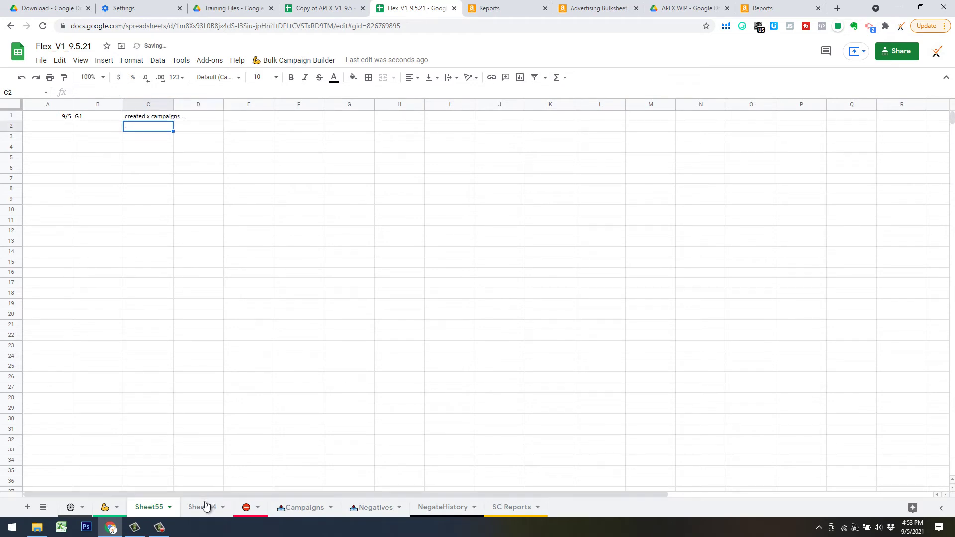
- Rename the new sheet as "group log"
left_click(169, 507)
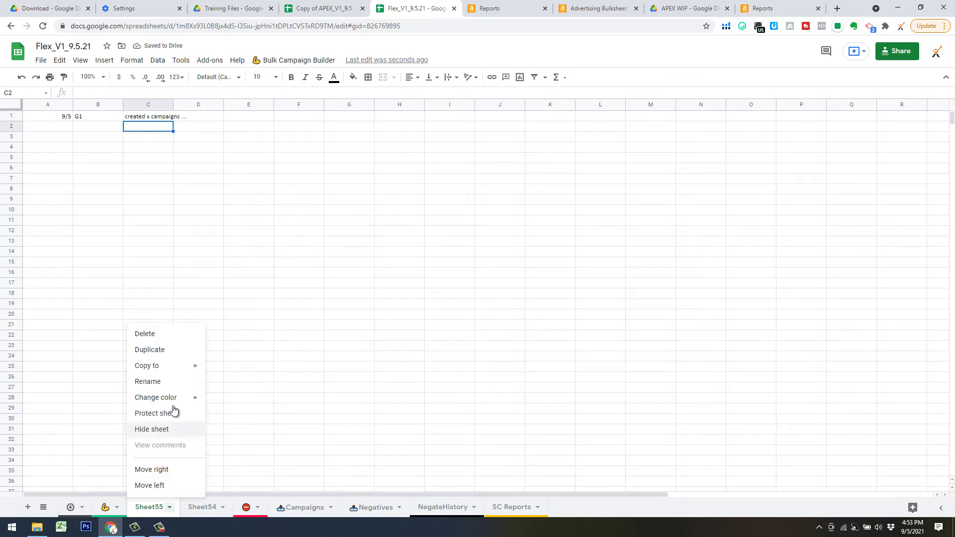
left_click(154, 383)
type("group log")
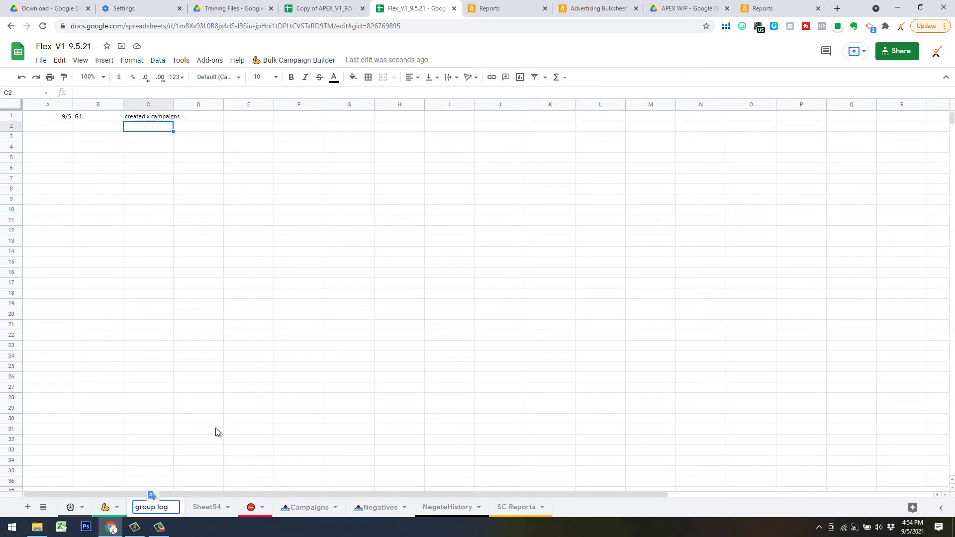
left_click(200, 399)
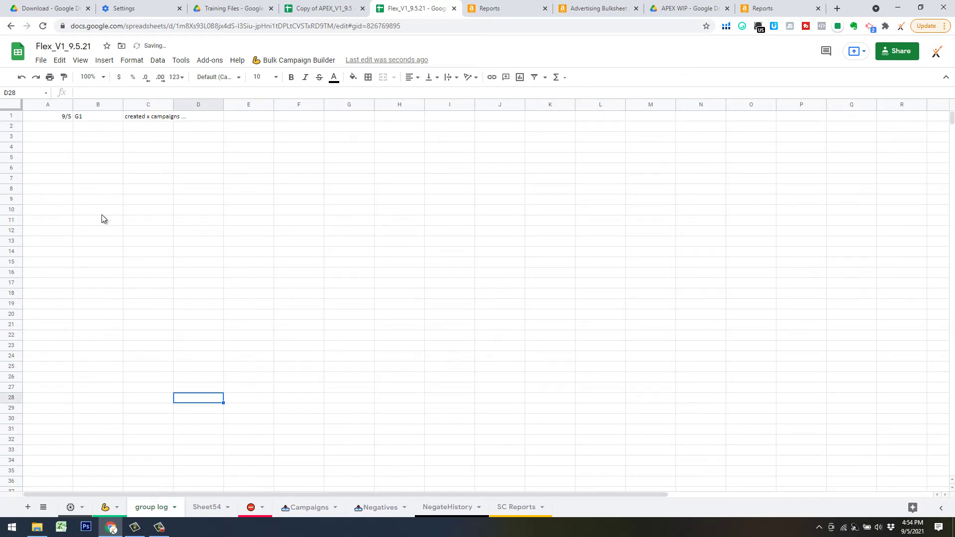
- Return to the builder sheet and review the campaign suffix and the available Bulk Campaign Builder commands
left_click(105, 508)
left_click(79, 166)
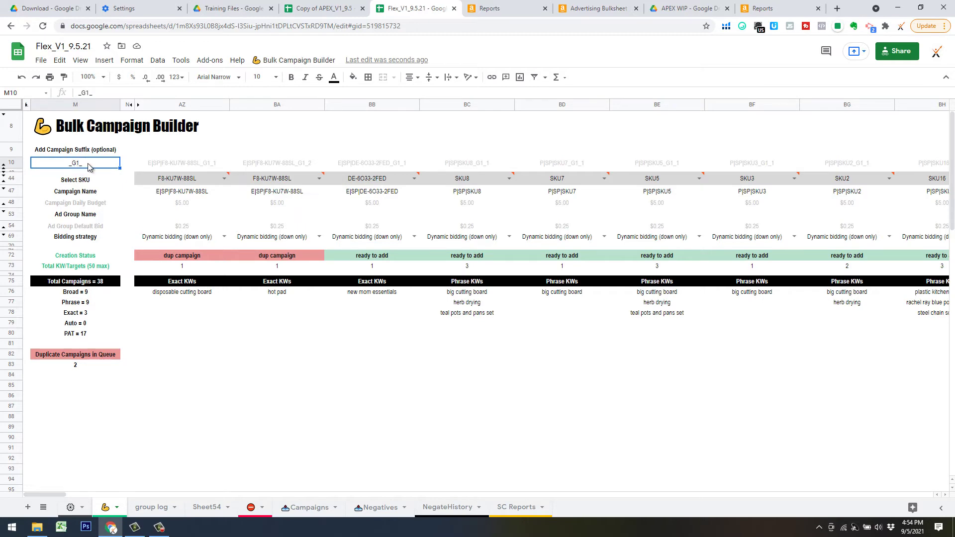
left_click(222, 356)
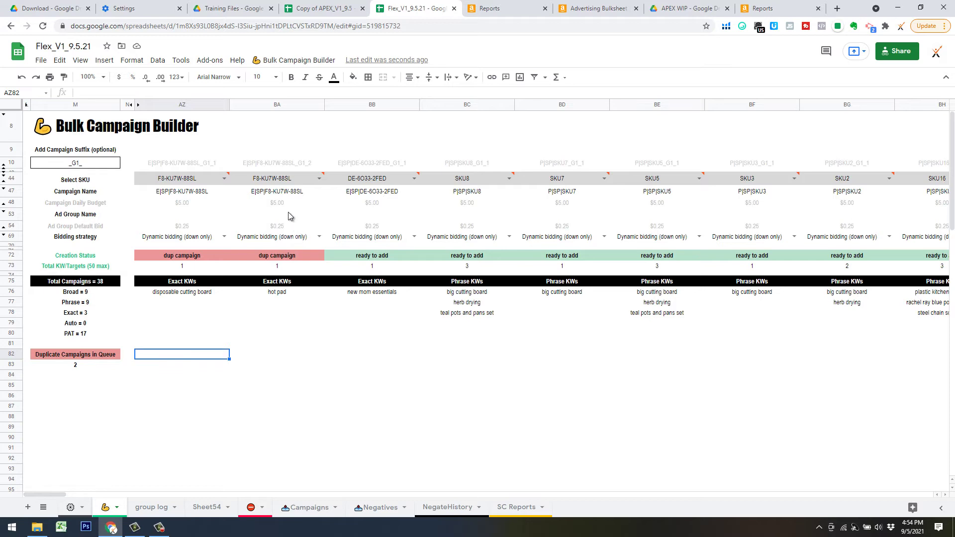
left_click(279, 60)
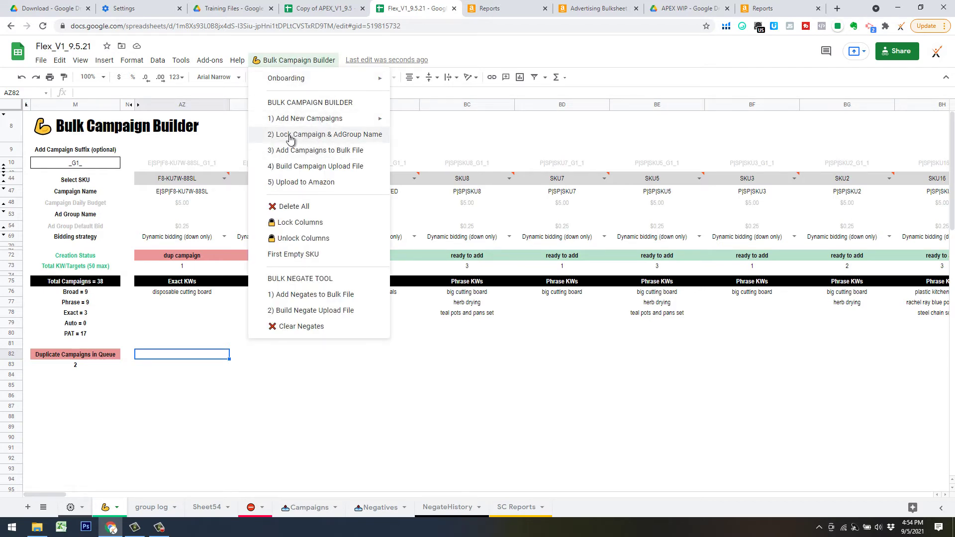
left_click(351, 183)
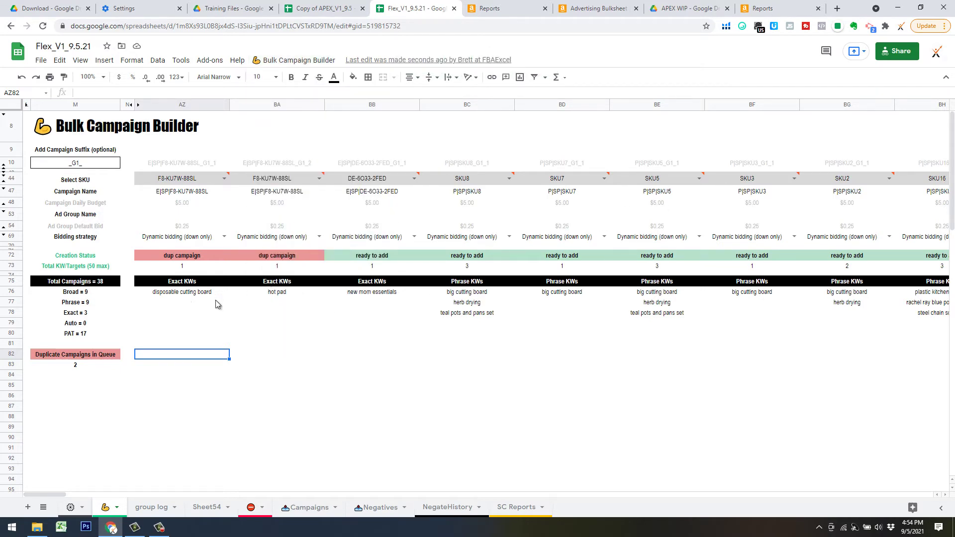
- Copy the exact keywords in AZ76:BB76 and paste them as values only into the Ad Group Name row, starting at AZ53
left_click(188, 293)
left_click(377, 298, "shift")
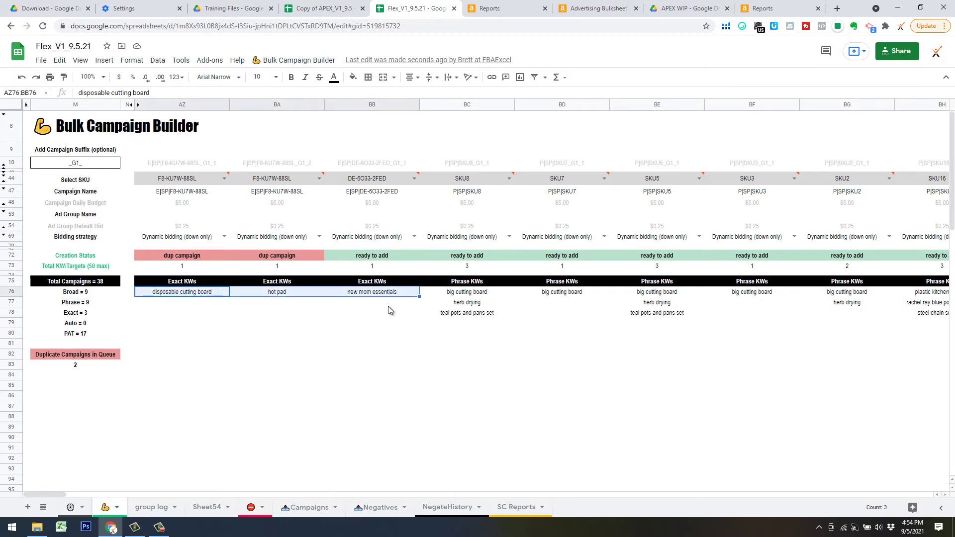
key("ctrl+c")
left_click(182, 216)
mouse_move(254, 209)
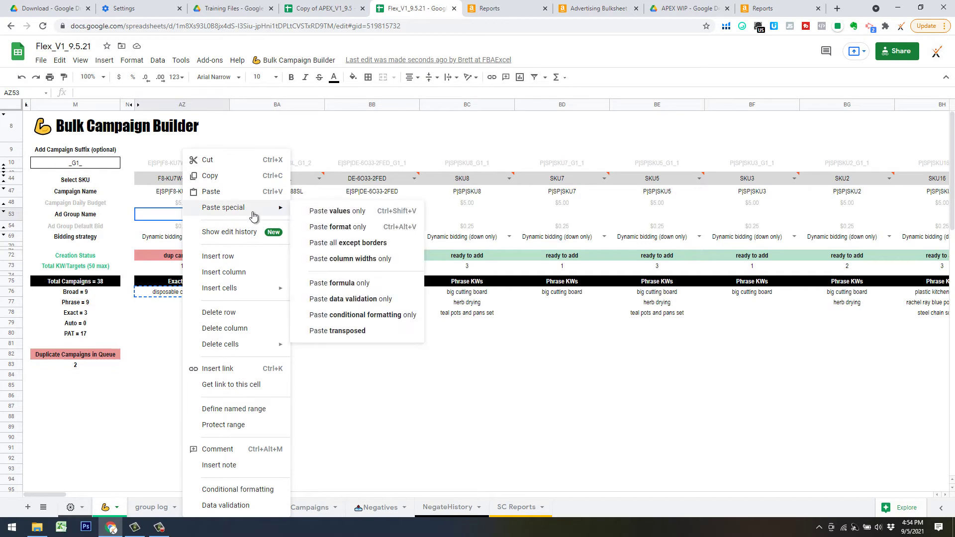
left_click(334, 214)
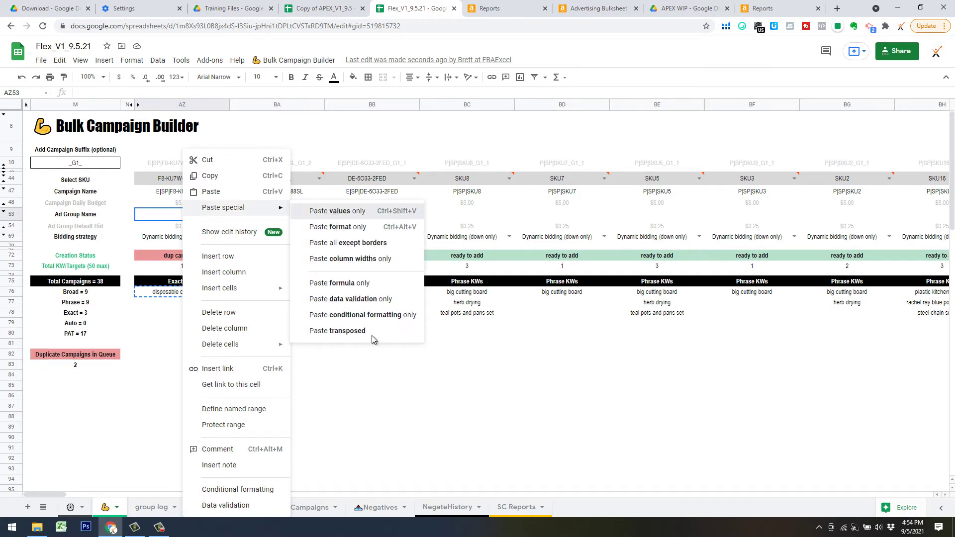
left_click(385, 395)
left_click(465, 215)
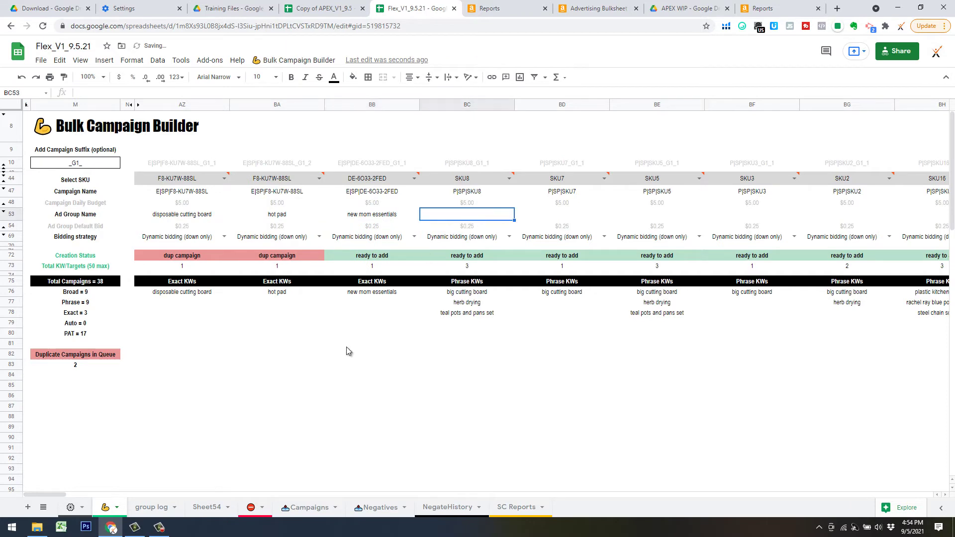
- Check the SC Reports sheet, then switch to the Copy of APEX_V1_9.5 spreadsheet and run Add SC Reports
left_click(517, 508)
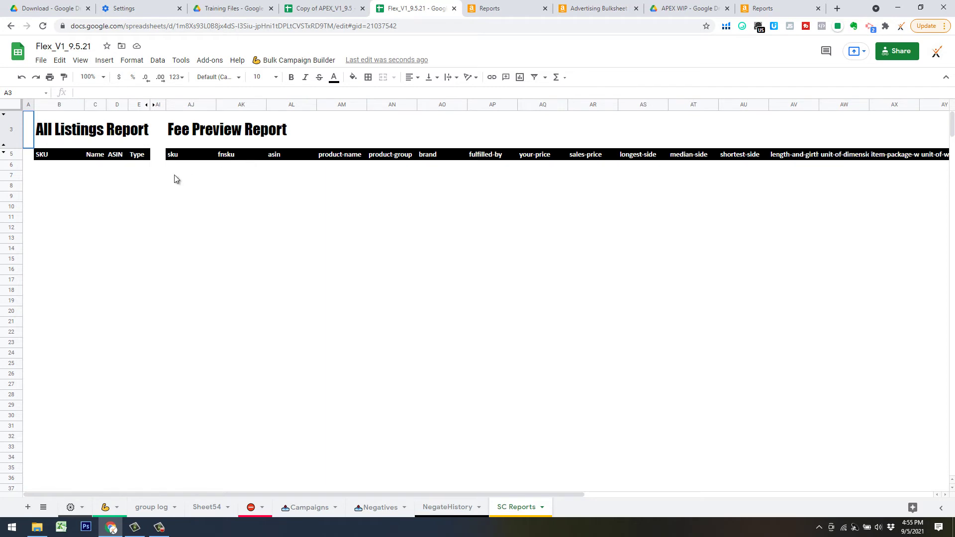
left_click(106, 508)
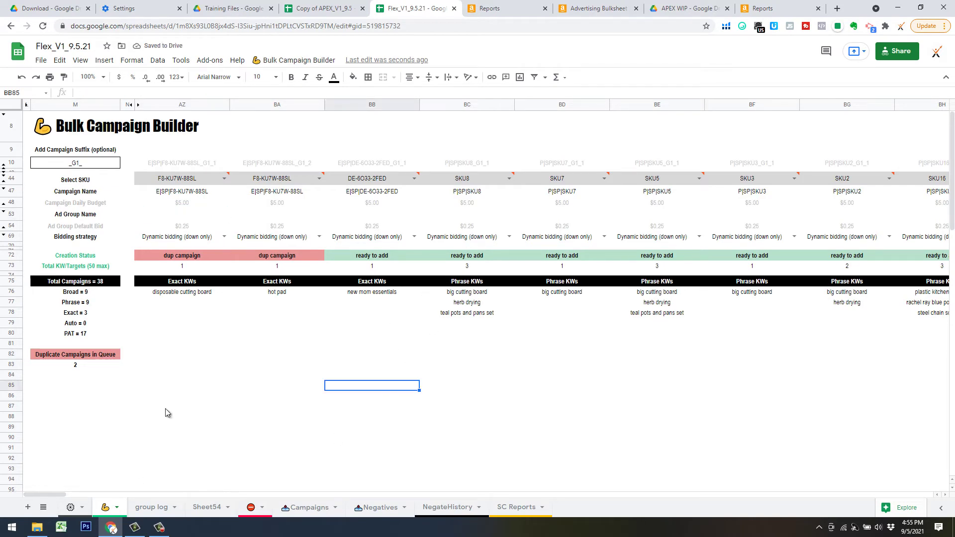
left_click(318, 9)
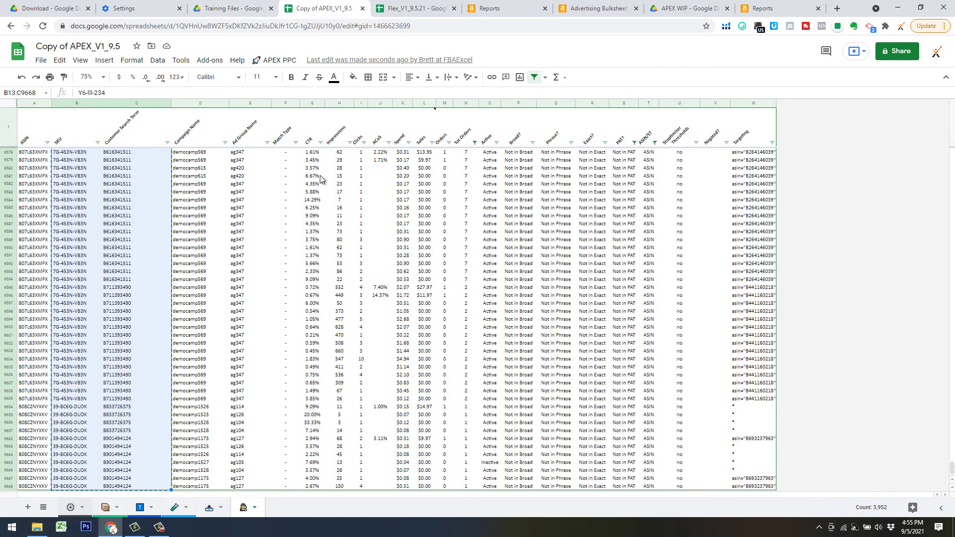
left_click(278, 60)
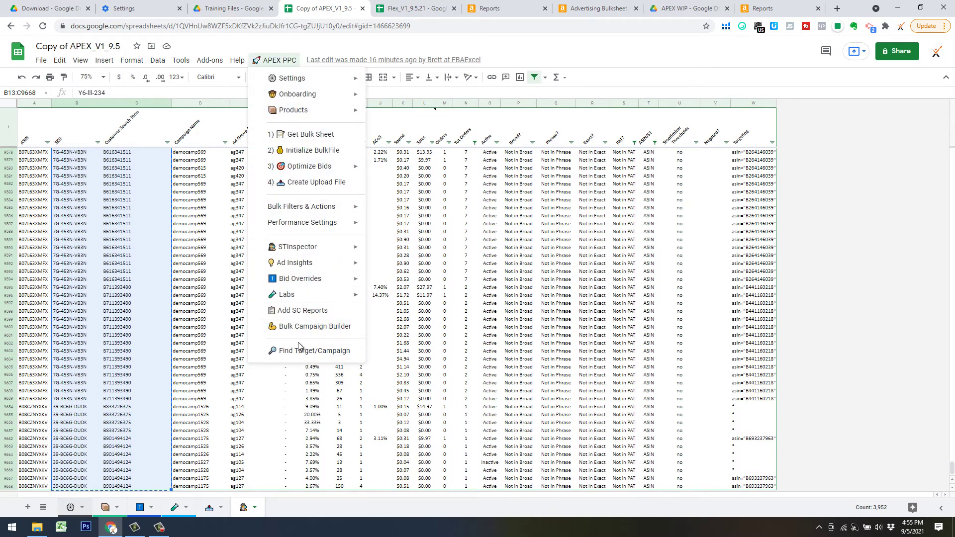
left_click(302, 312)
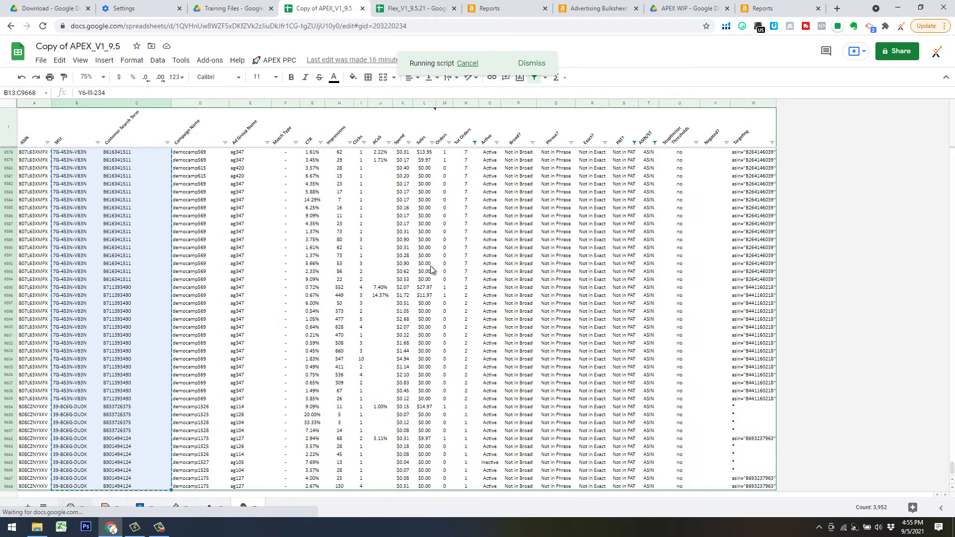
- Copy the All Listings and Fee Preview report data, range B6:BH45, from the SC Reports sheet
left_click(37, 150)
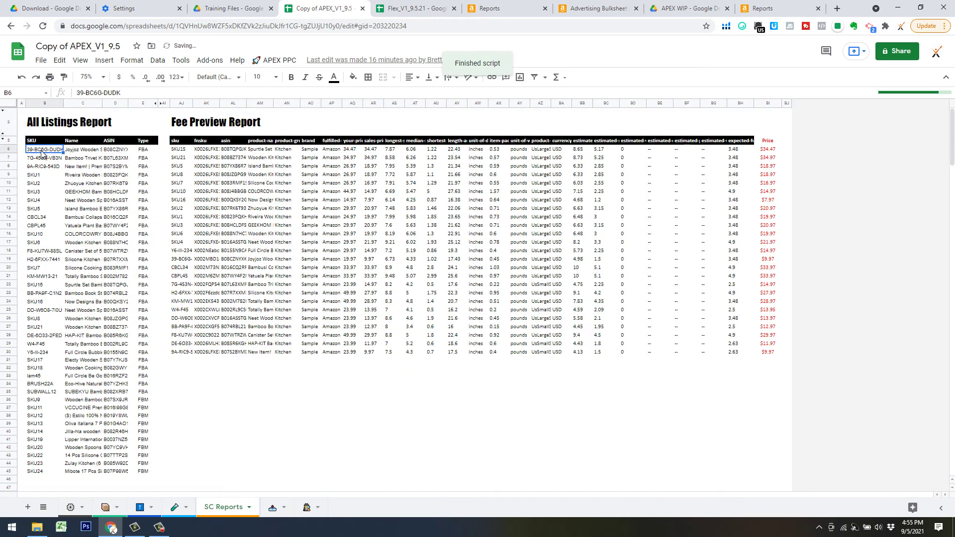
left_click(734, 458, "shift")
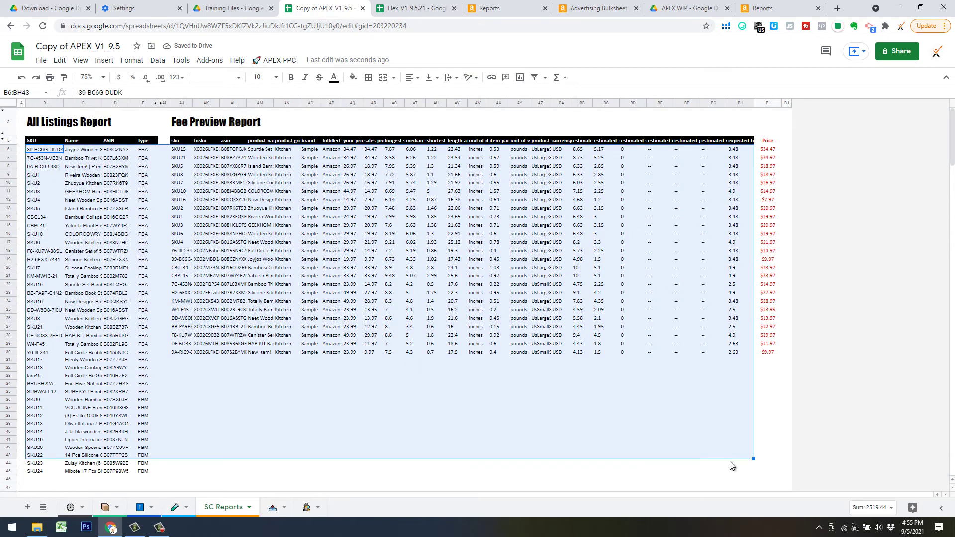
left_click(733, 470, "shift")
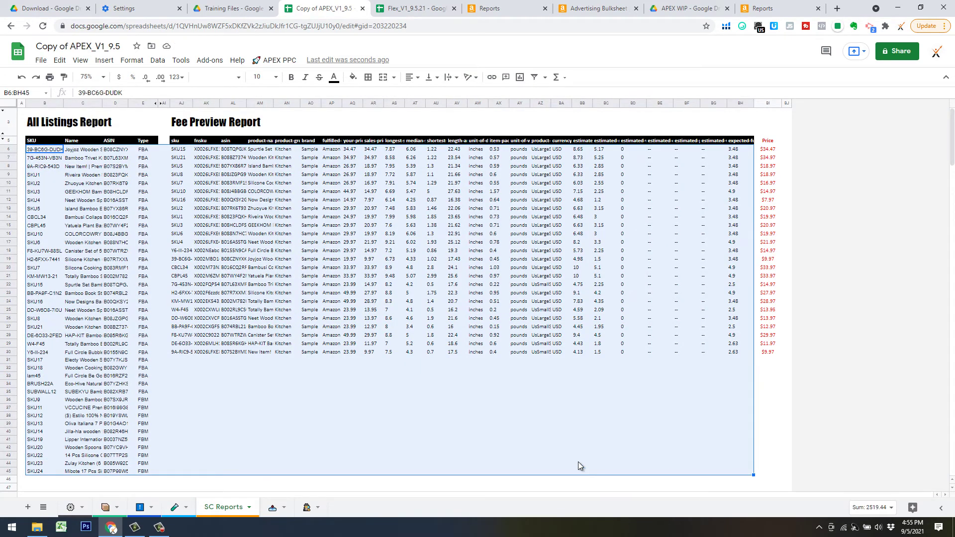
- Paste the copied report data into the SC Reports sheet of Flex_V1_9.5.21, starting at B6
left_click(391, 10)
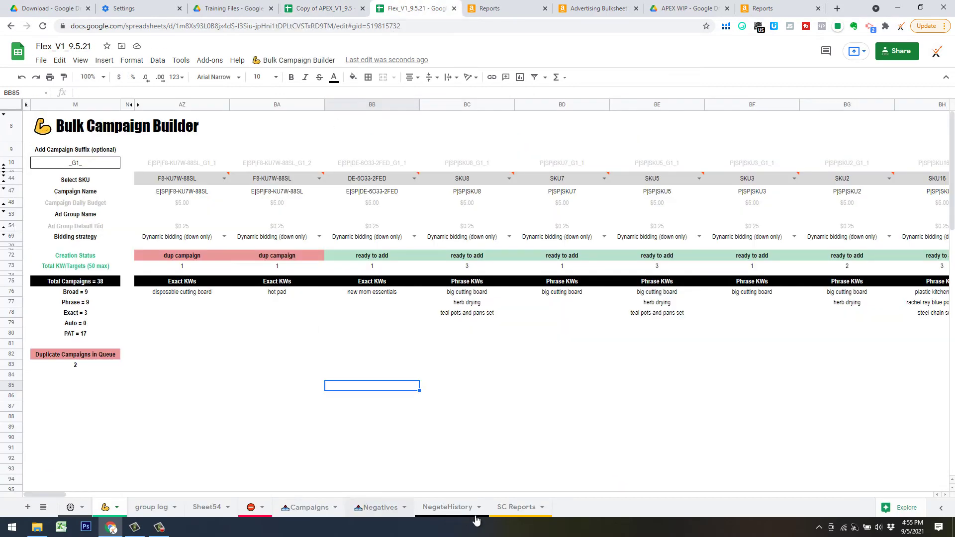
left_click(500, 513)
left_click(41, 166)
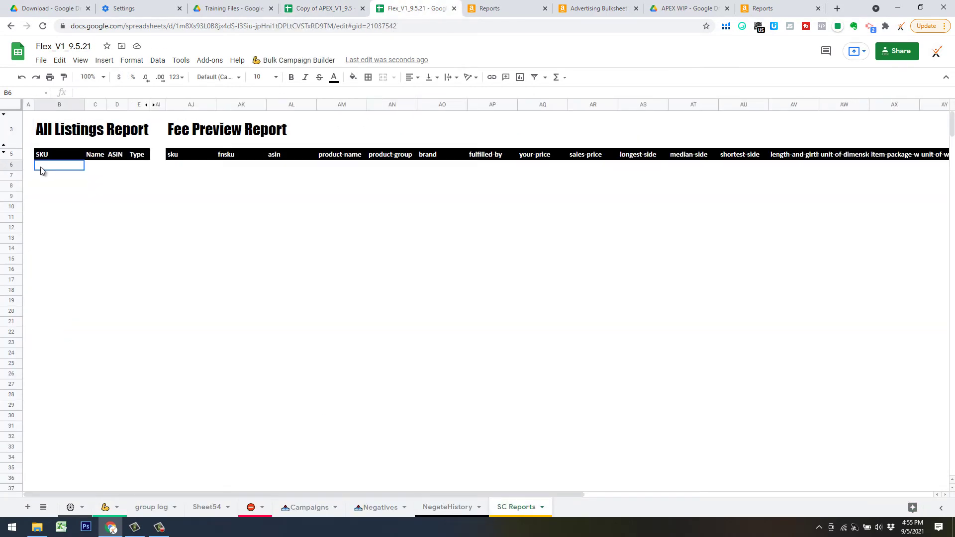
key("ctrl+v")
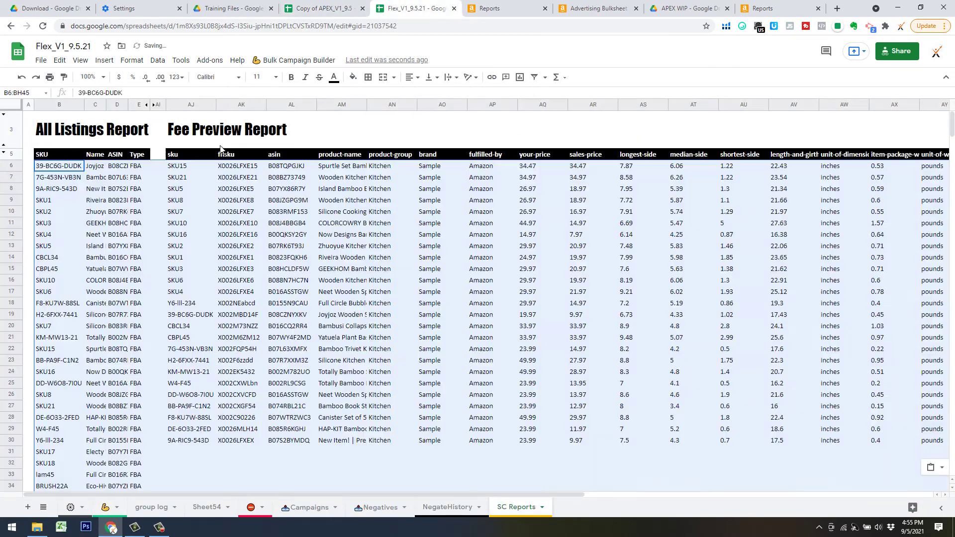
- Return to the builder sheet and run Lock Campaign & AdGroup Name
left_click(106, 507)
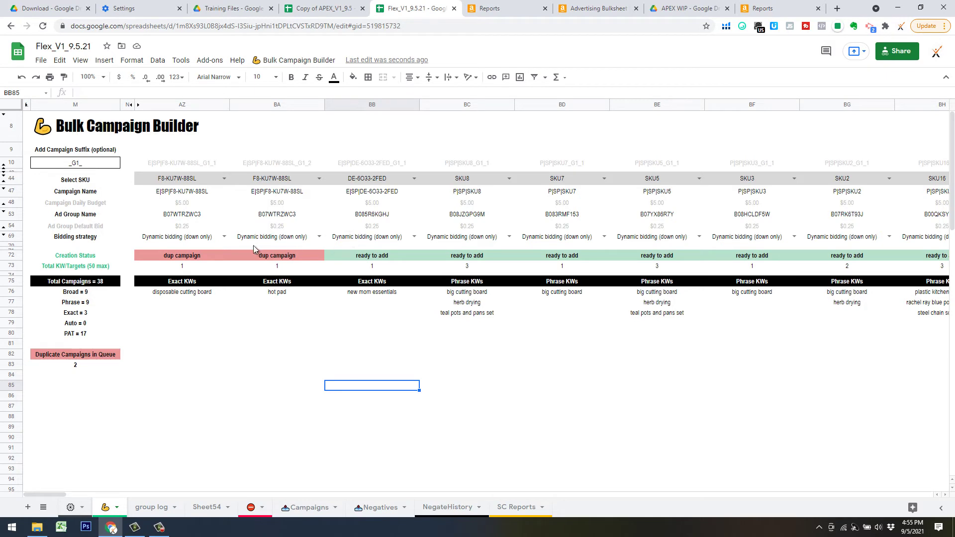
left_click(298, 60)
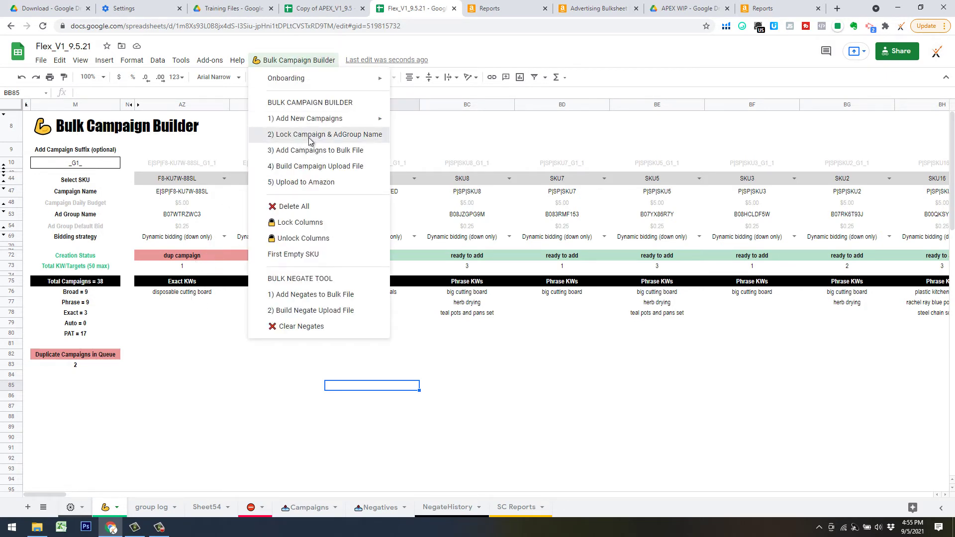
left_click(308, 141)
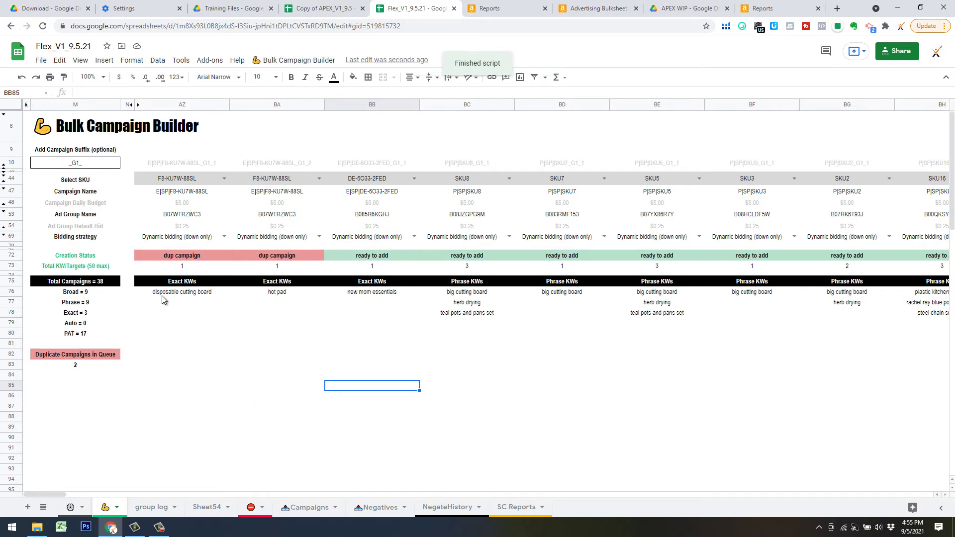
- Copy the exact keywords in AZ76:BB76 and paste them as values only into the Ad Group Name row starting at AZ53
left_click_drag(164, 295, 362, 294)
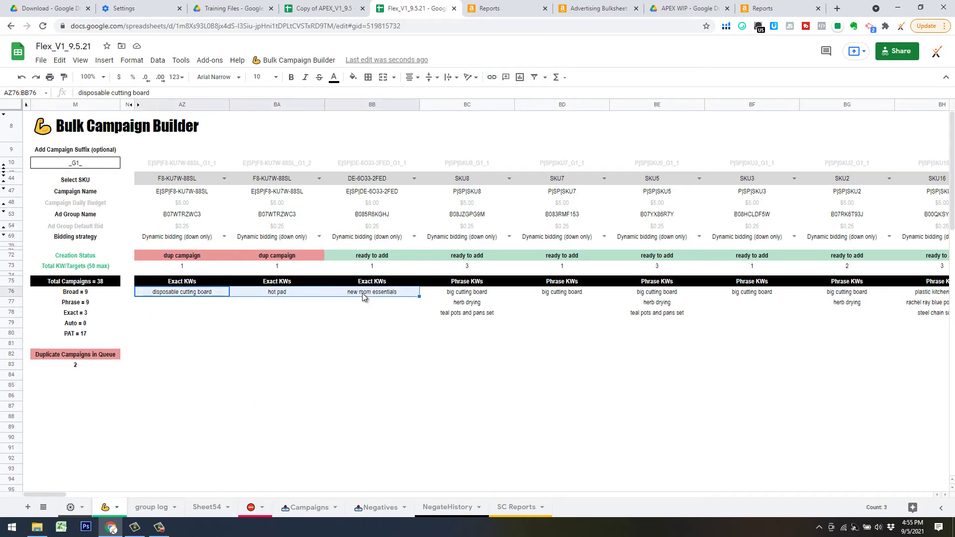
key("ctrl+c")
left_click(178, 215)
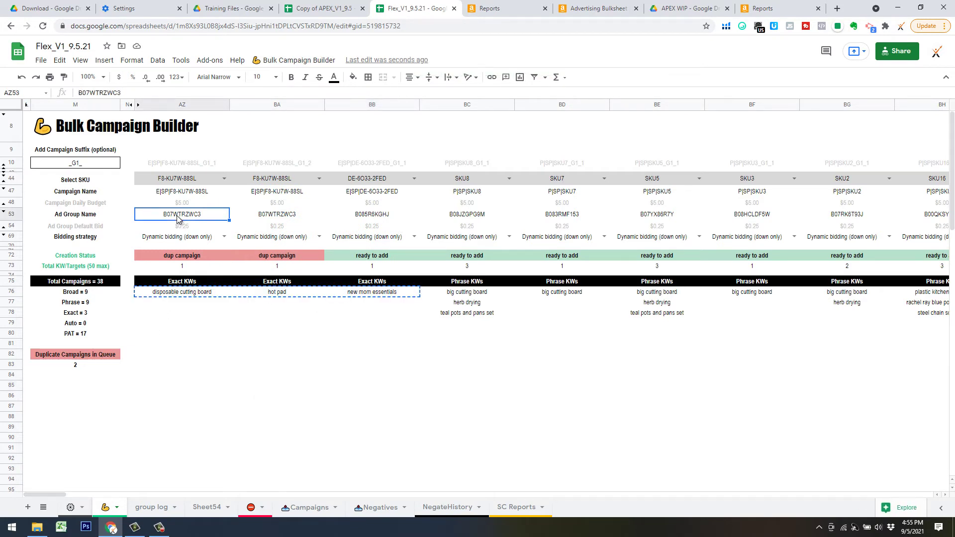
right_click(178, 215)
mouse_move(264, 208)
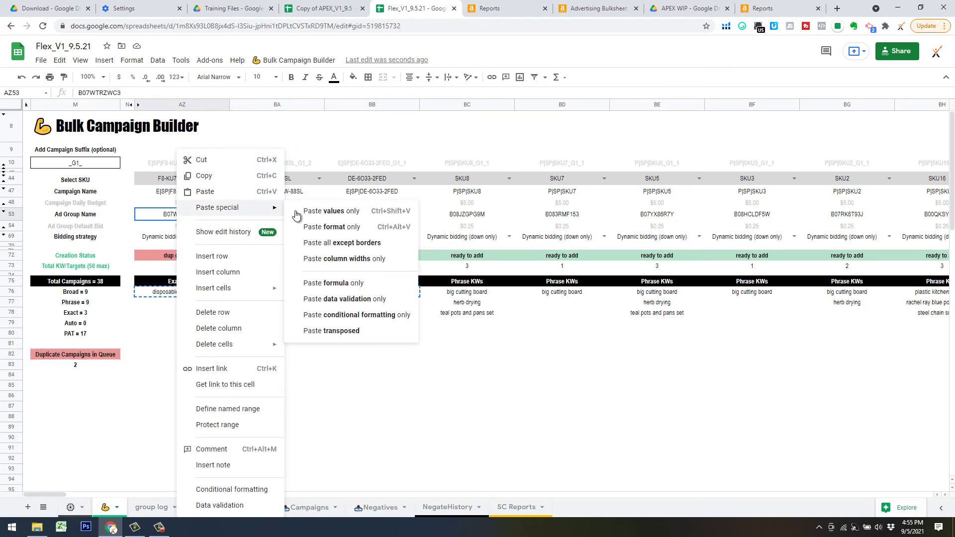
left_click(323, 212)
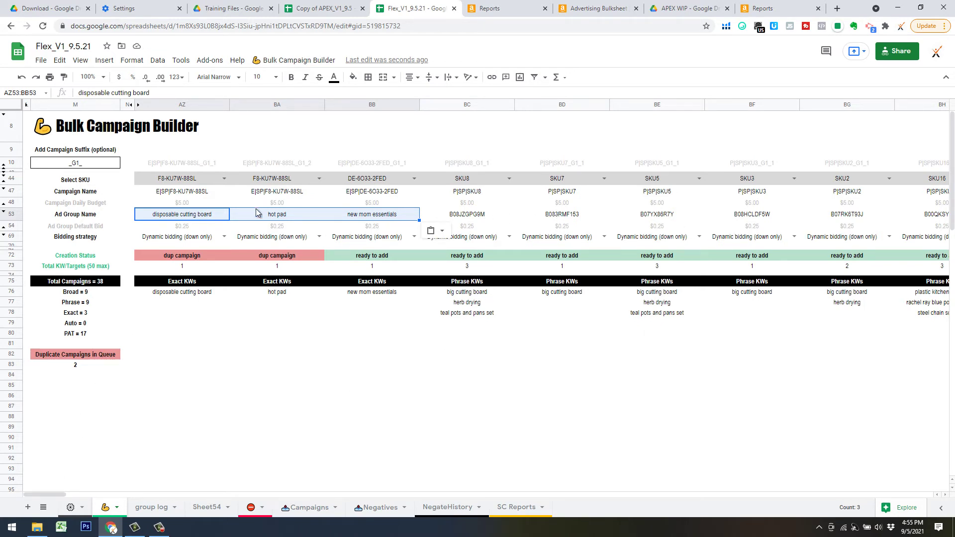
- Copy the suffixed names in AZ10:CK10 and paste them as values only into the Campaign Name row starting at AZ47
left_click(214, 163)
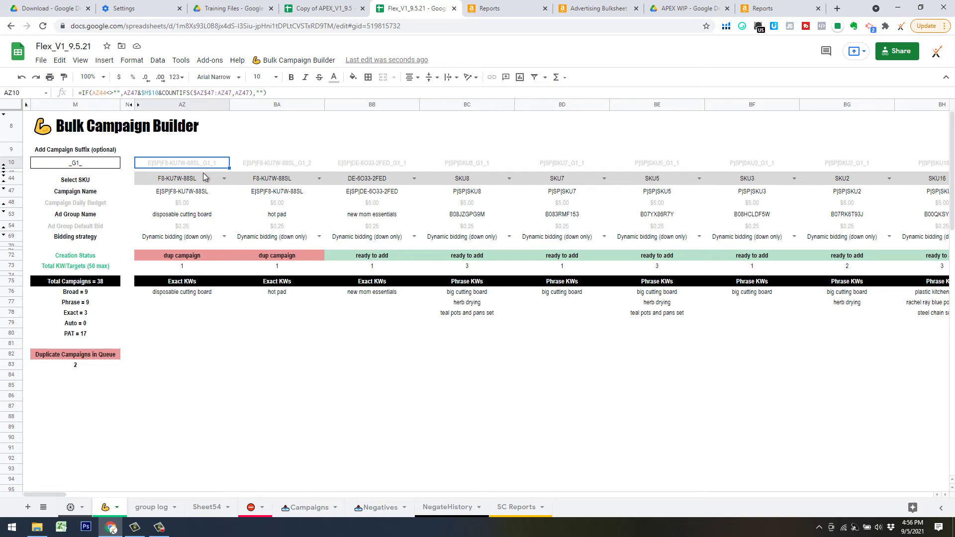
key("ctrl+shift+Right")
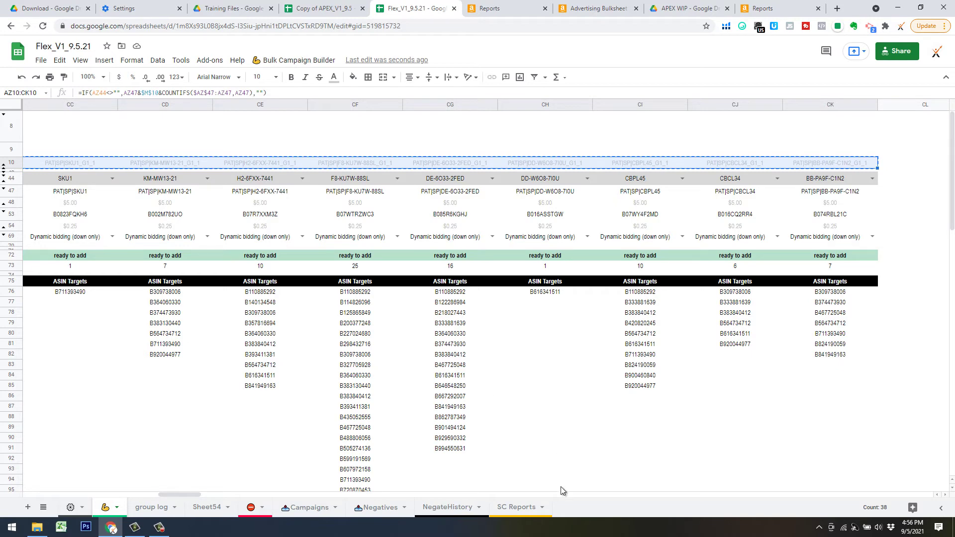
left_click_drag(197, 494, 63, 495)
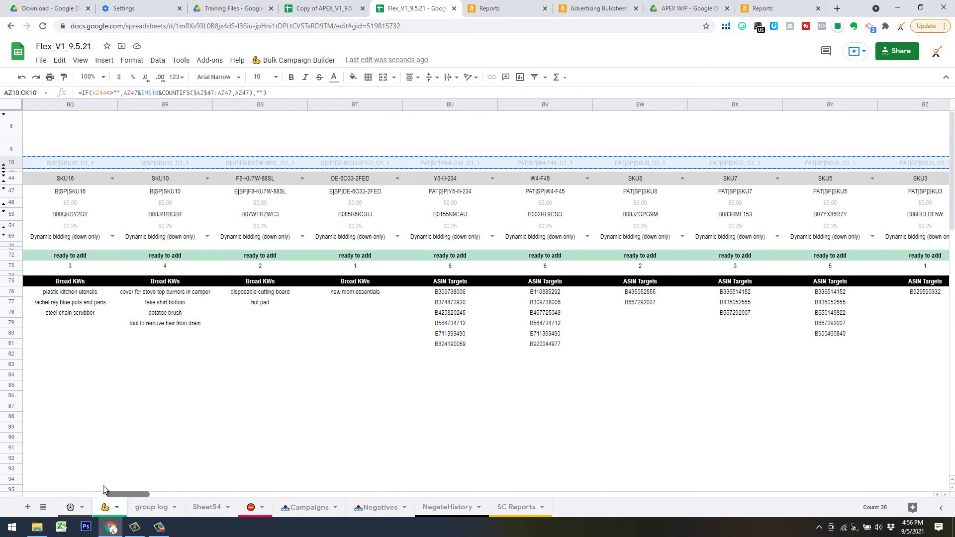
right_click(186, 191)
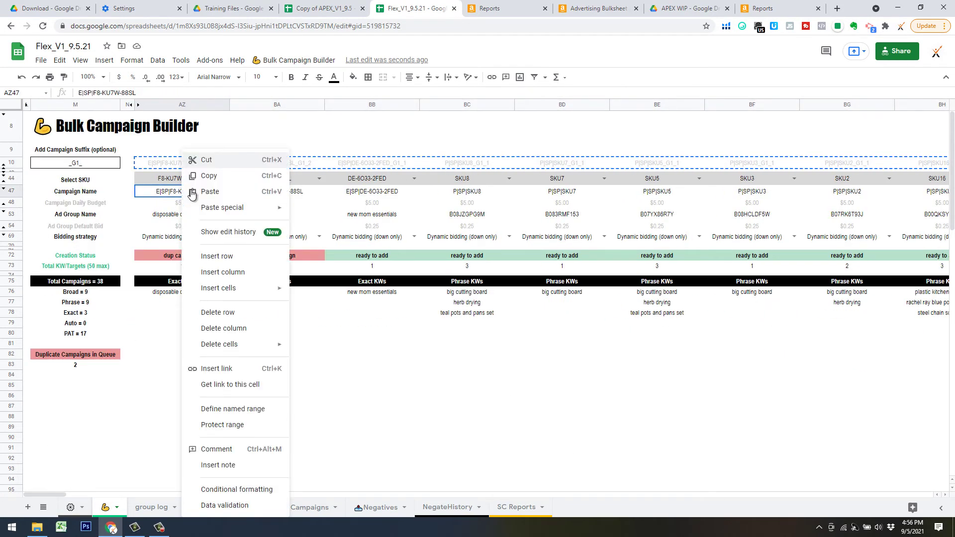
mouse_move(249, 212)
left_click(309, 212)
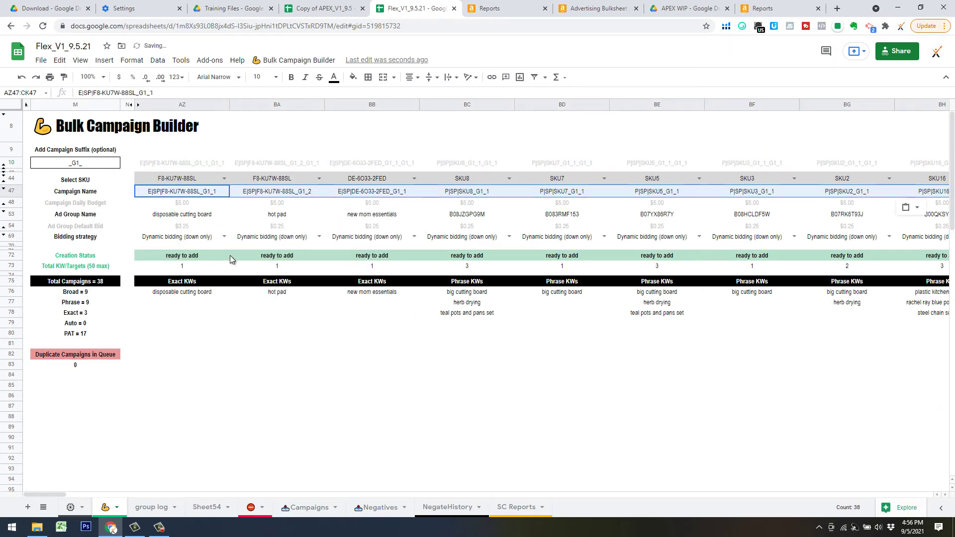
left_click_drag(43, 494, 15, 471)
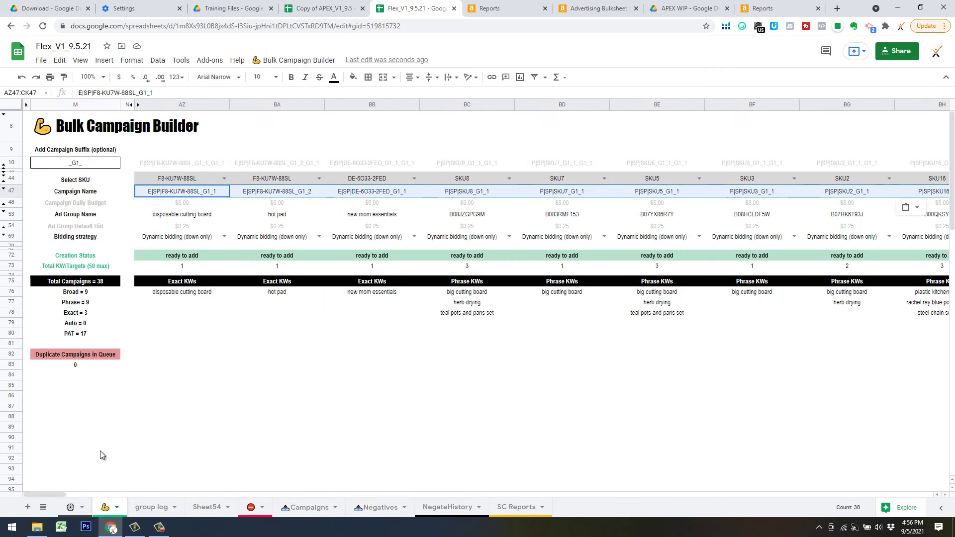
left_click(194, 409)
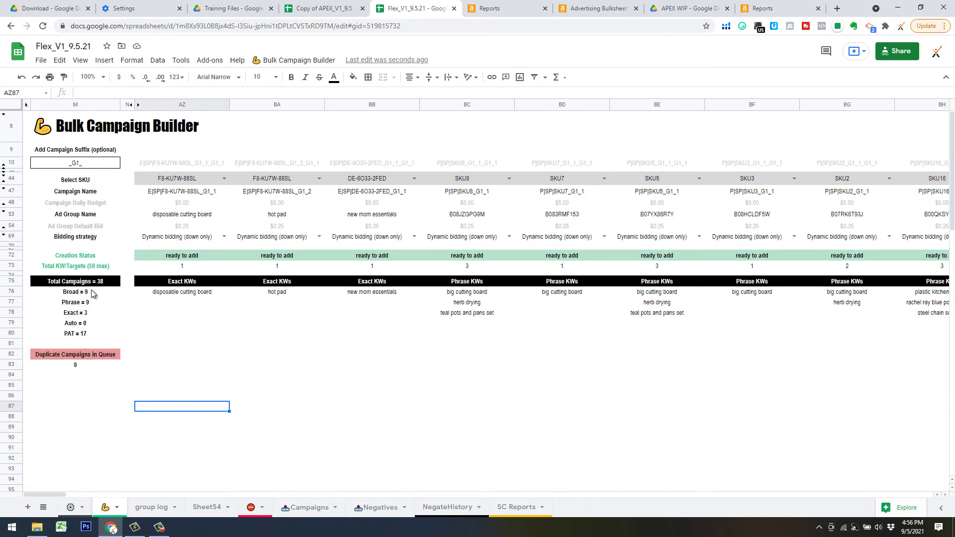
left_click(256, 322)
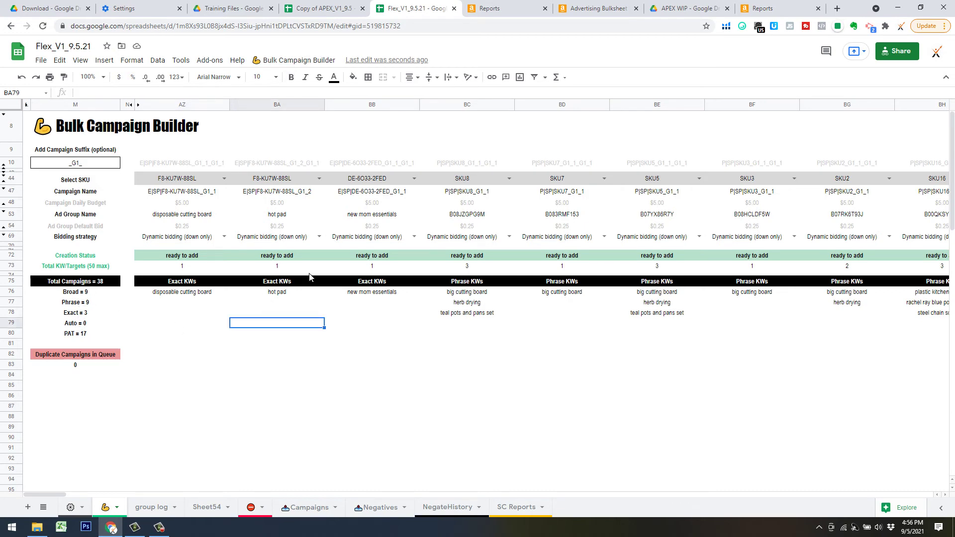
left_click(308, 60)
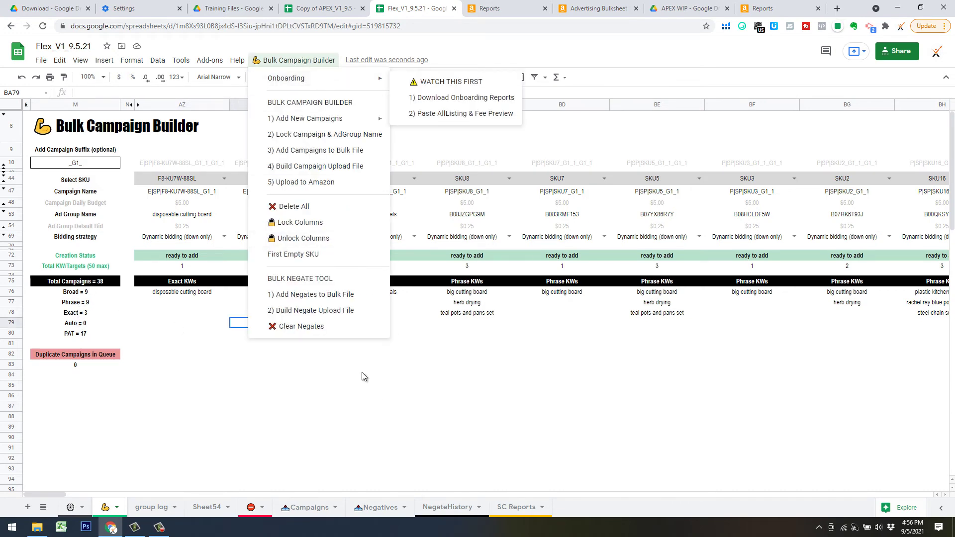
left_click(377, 379)
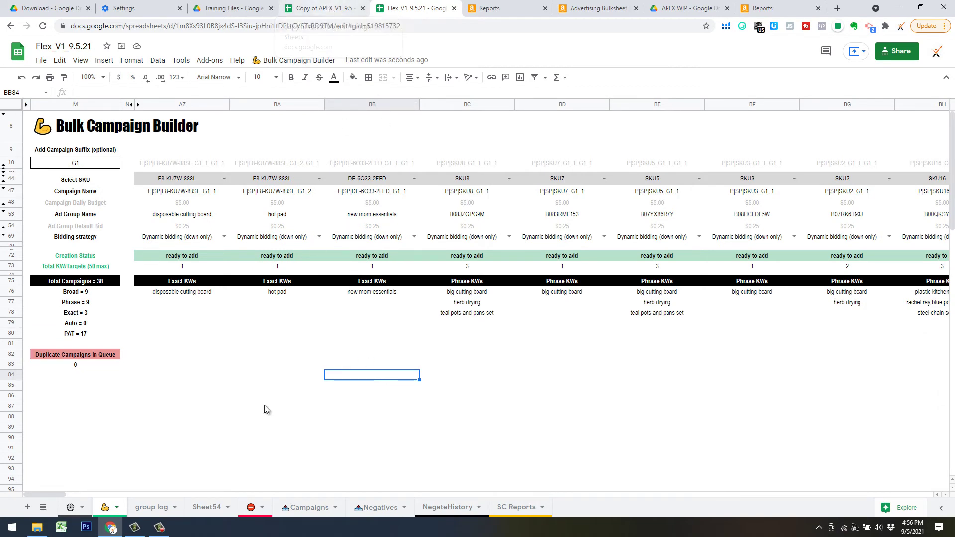
- Switch to the Copy of APEX_V1_9.5 STInspector sheet and find search terms with Orders>0 / Not Already in Exact
left_click(334, 11)
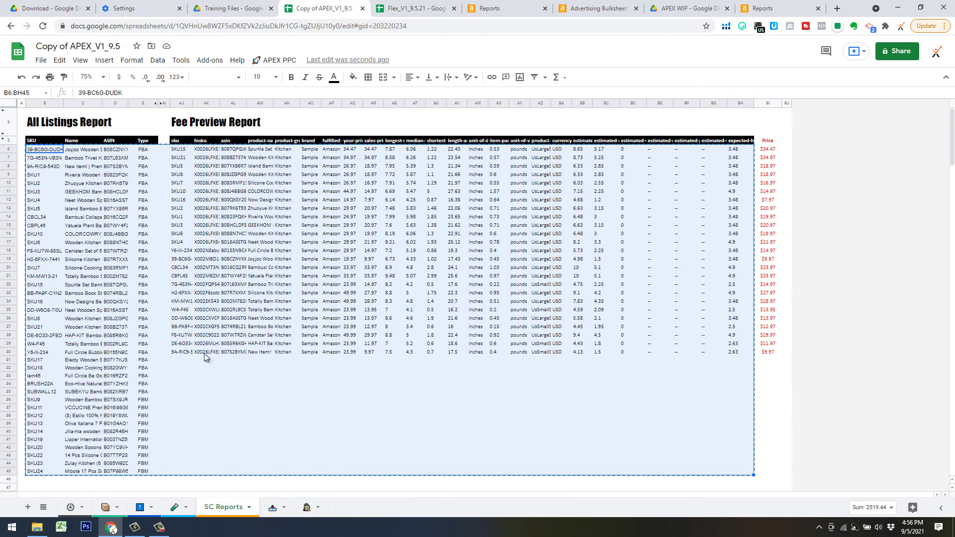
left_click(307, 508)
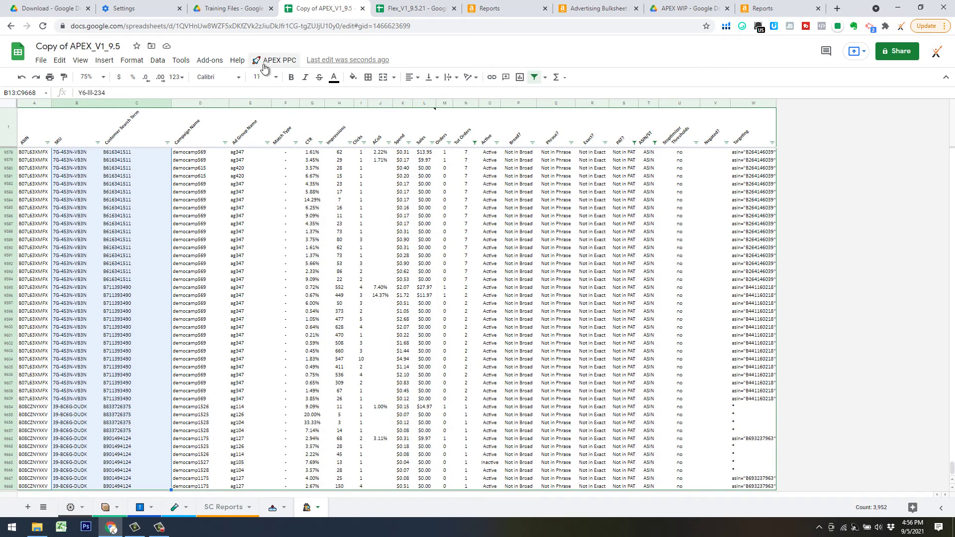
left_click(269, 60)
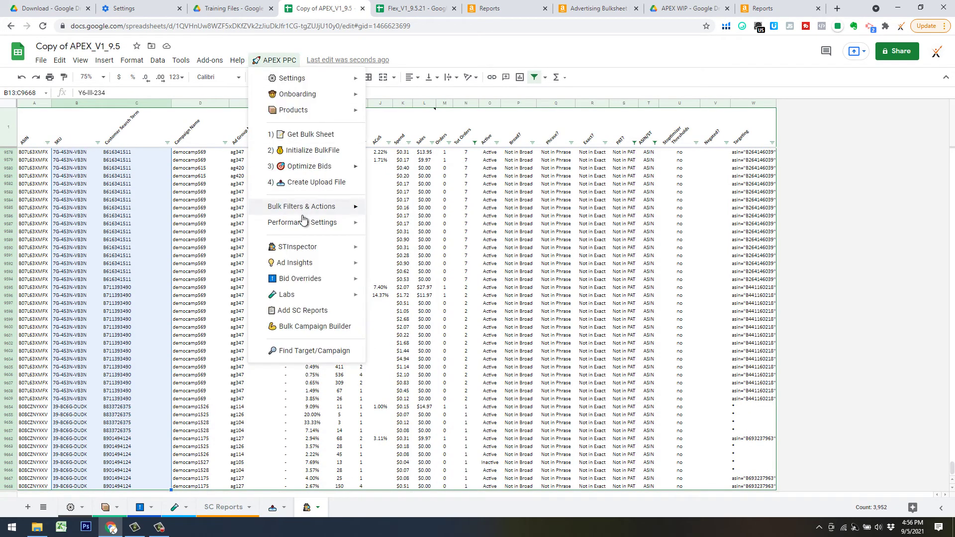
mouse_move(314, 249)
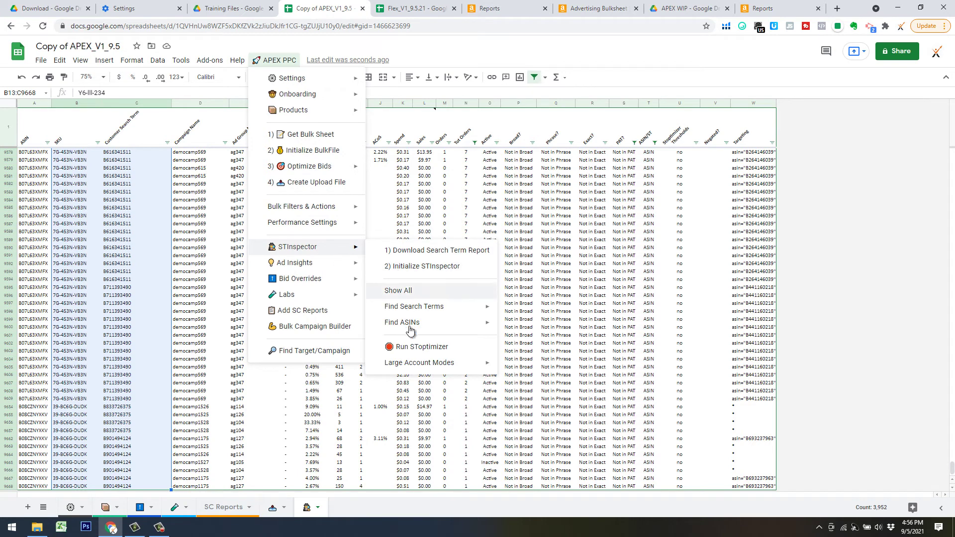
mouse_move(479, 312)
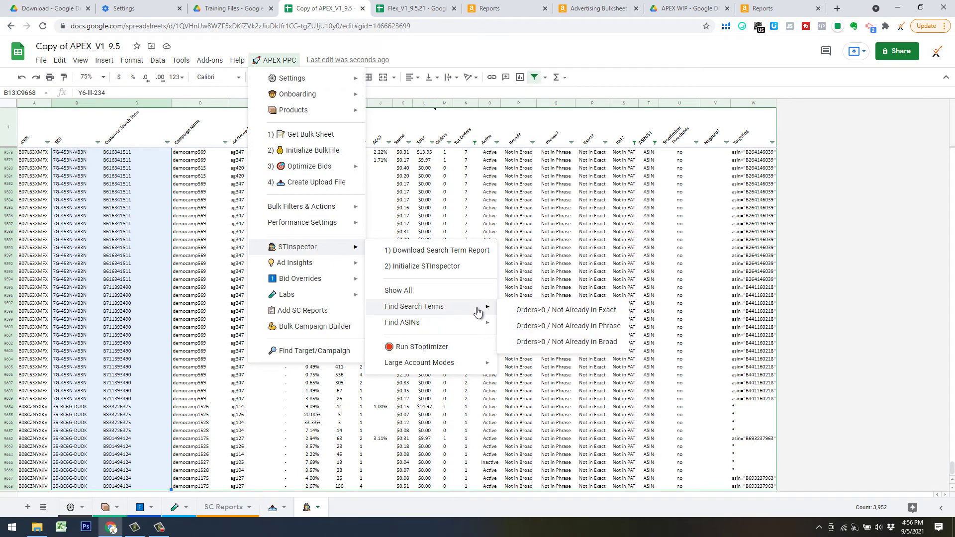
left_click(555, 315)
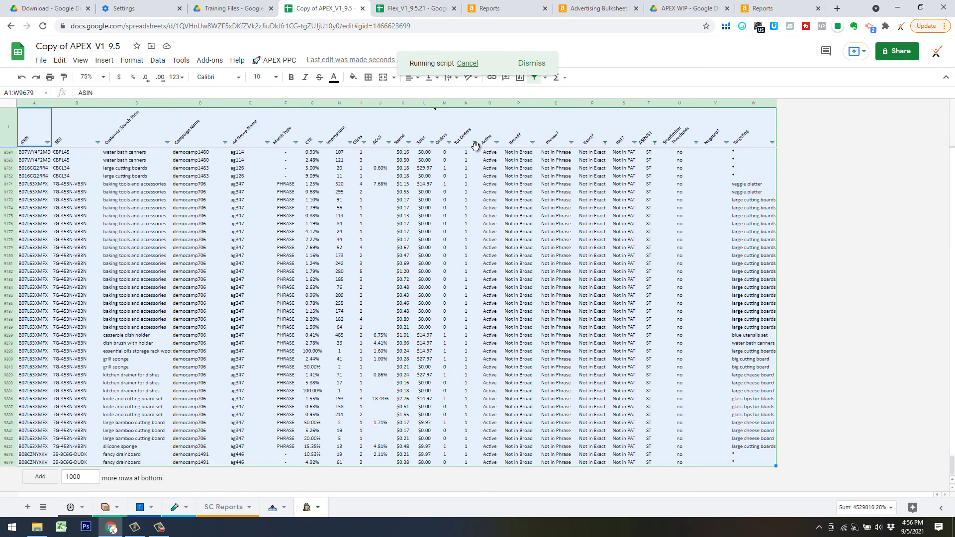
- Filter the Tot Orders column to exclude the values 1 and 2
left_click(474, 143)
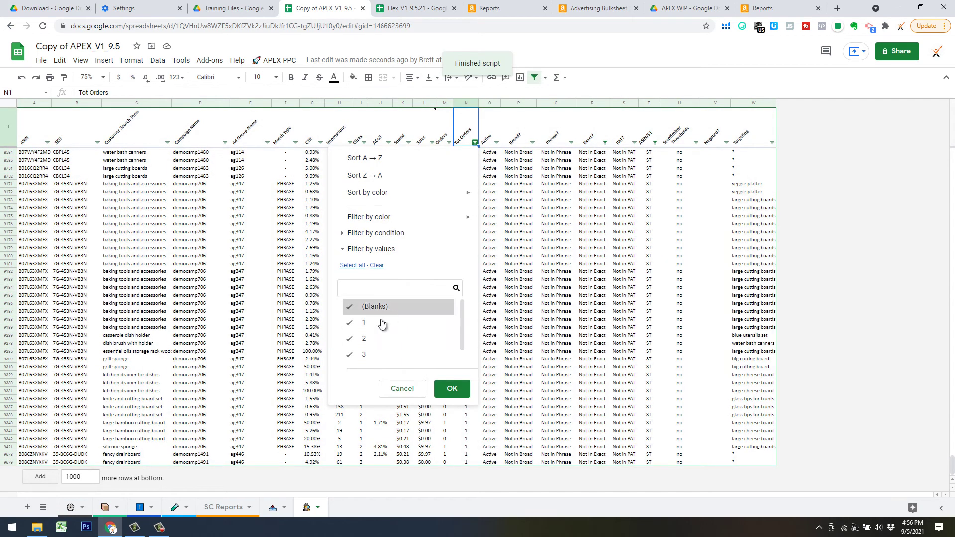
left_click(365, 323)
left_click(365, 338)
left_click(452, 388)
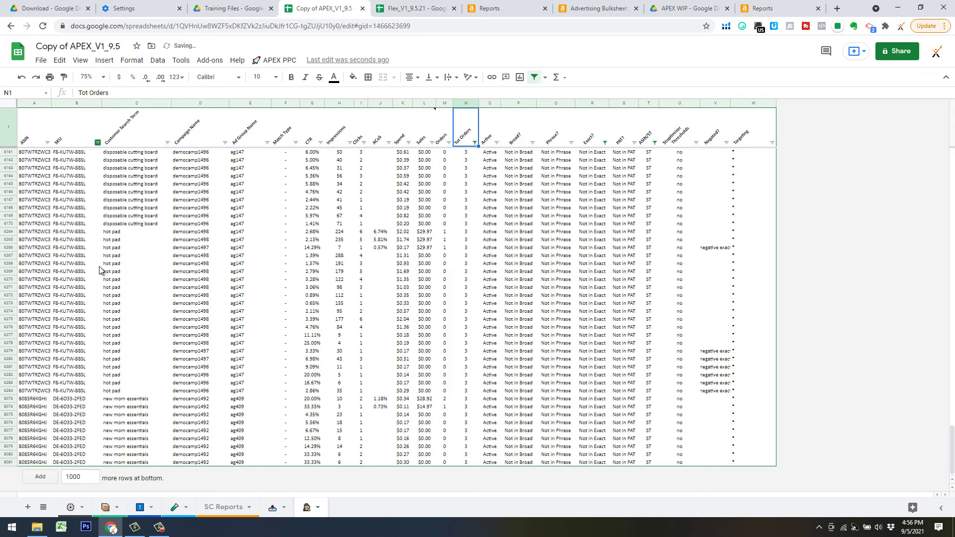
- Filter the SKU column to exclude Multiple SKU Campaign and Not in APEX
left_click(98, 142)
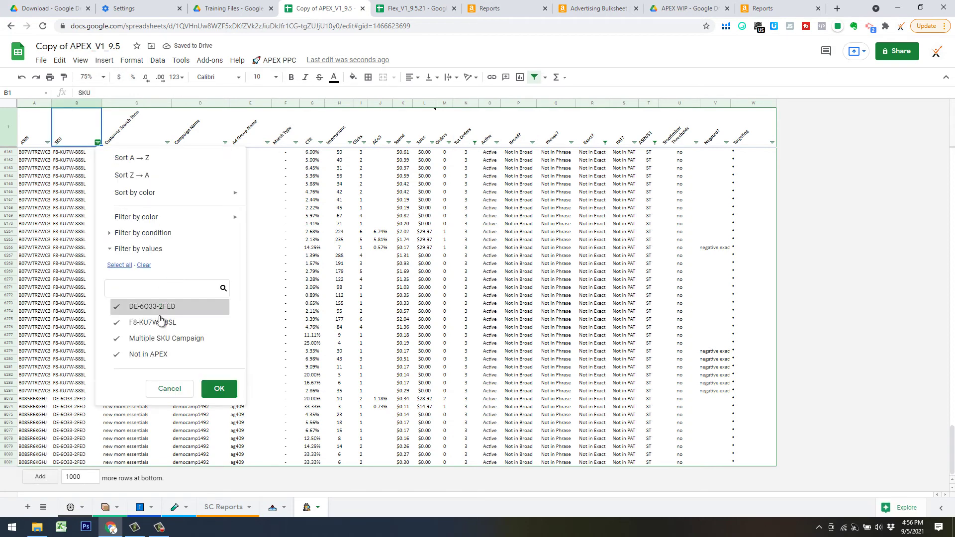
left_click(139, 345)
left_click(219, 387)
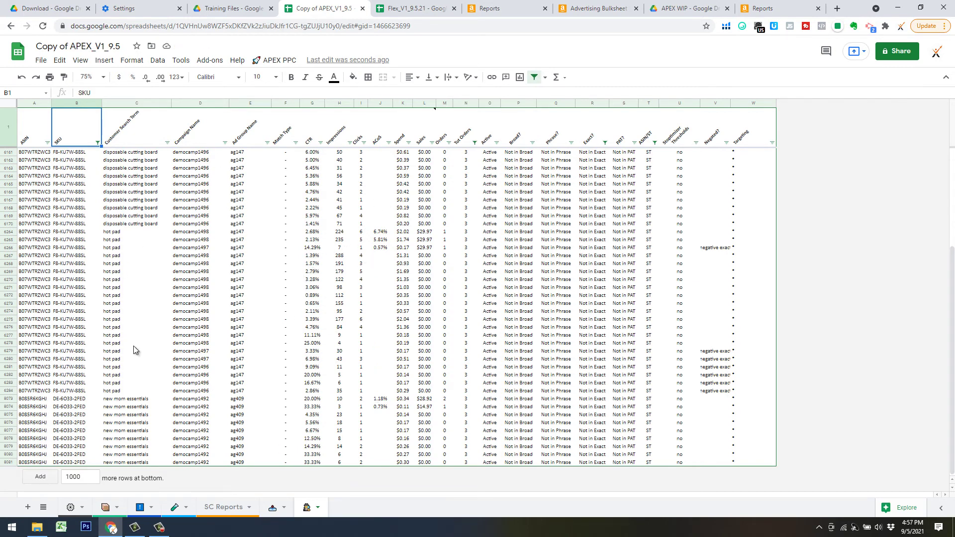
- Copy the Customer Search Term, Campaign Name and Ad Group Name of all filtered rows, from C6161 to column E of the last row
left_click(139, 154)
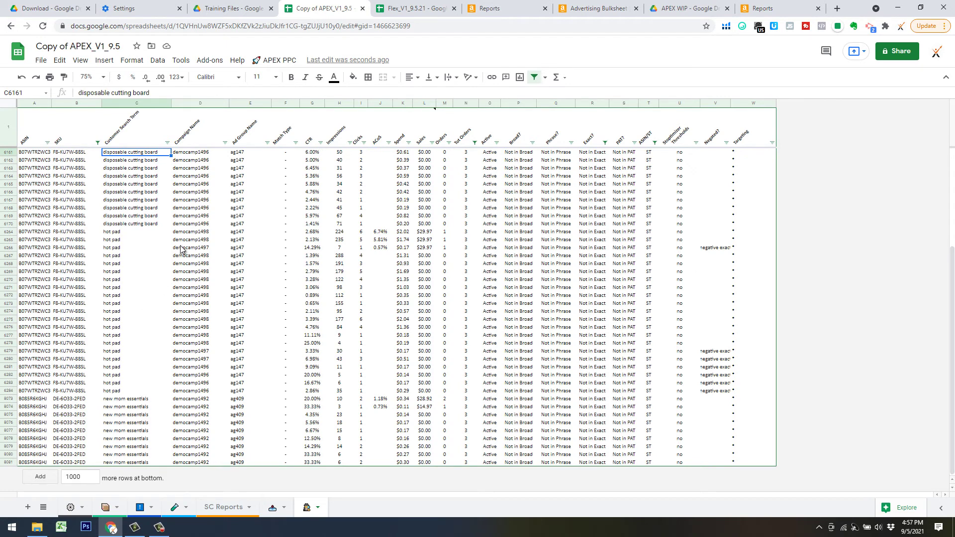
left_click(197, 249)
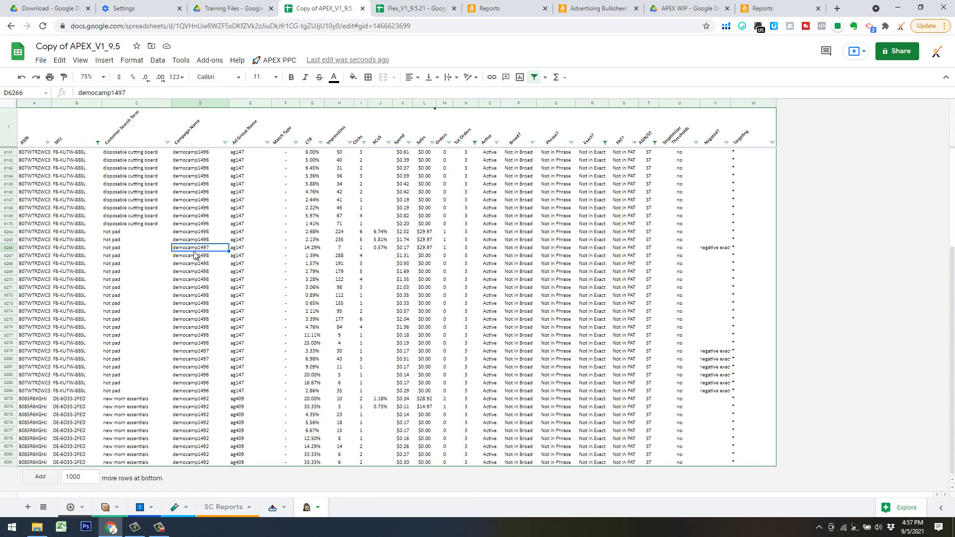
left_click(207, 256)
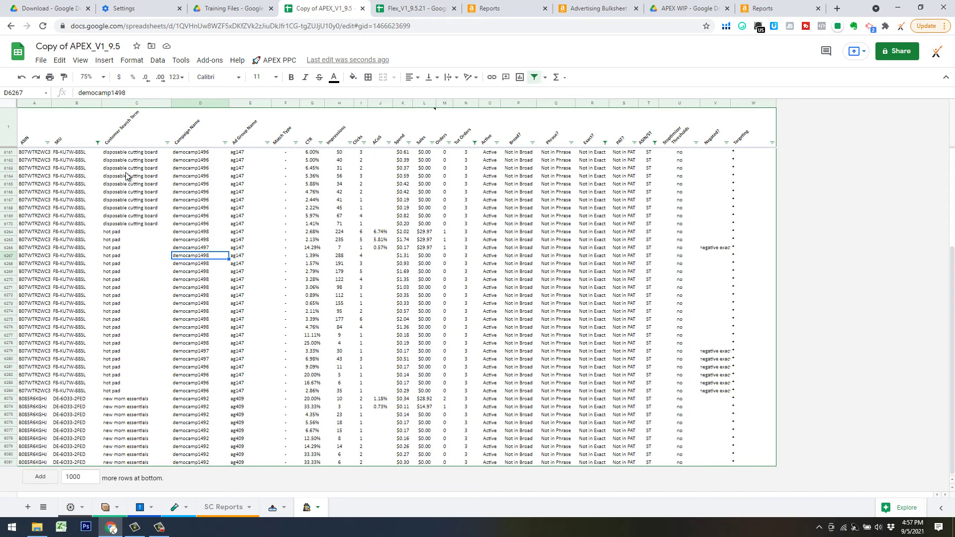
left_click(164, 176)
key("Right")
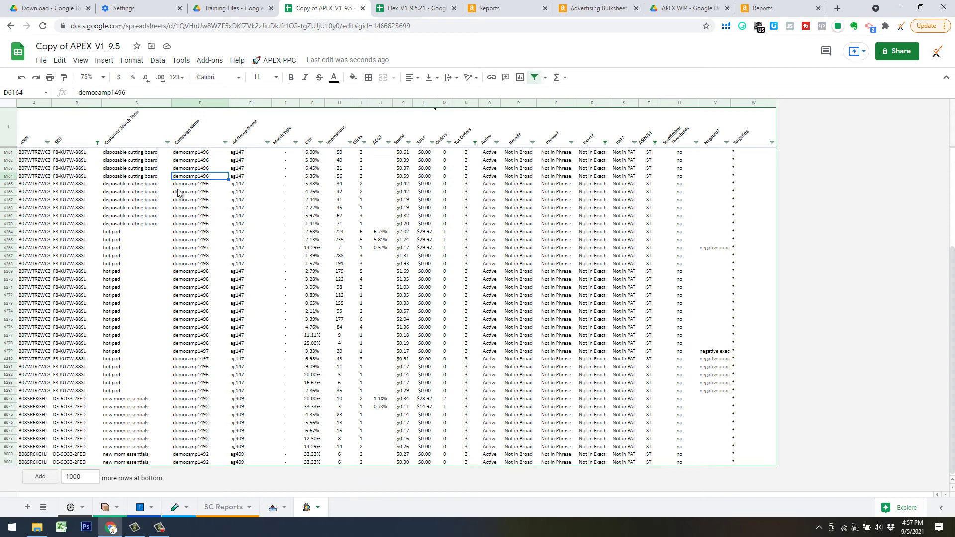
key("Right")
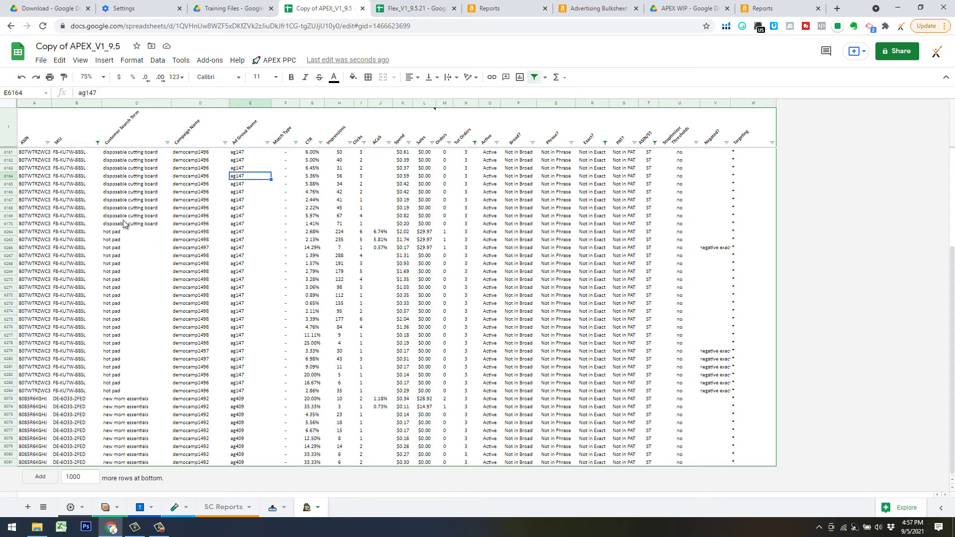
left_click(115, 152)
left_click(253, 464, "shift")
key("ctrl+c")
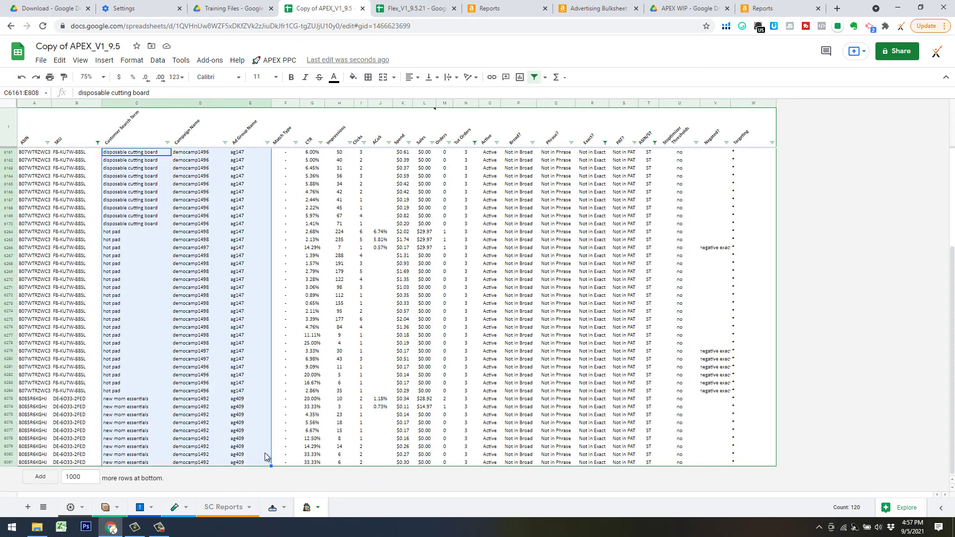
- Switch to Flex_V1_9.5.21, check the Bulk Negate Tool sheet and its available commands, and return to the Bulk Campaign Builder sheet
left_click(447, 8)
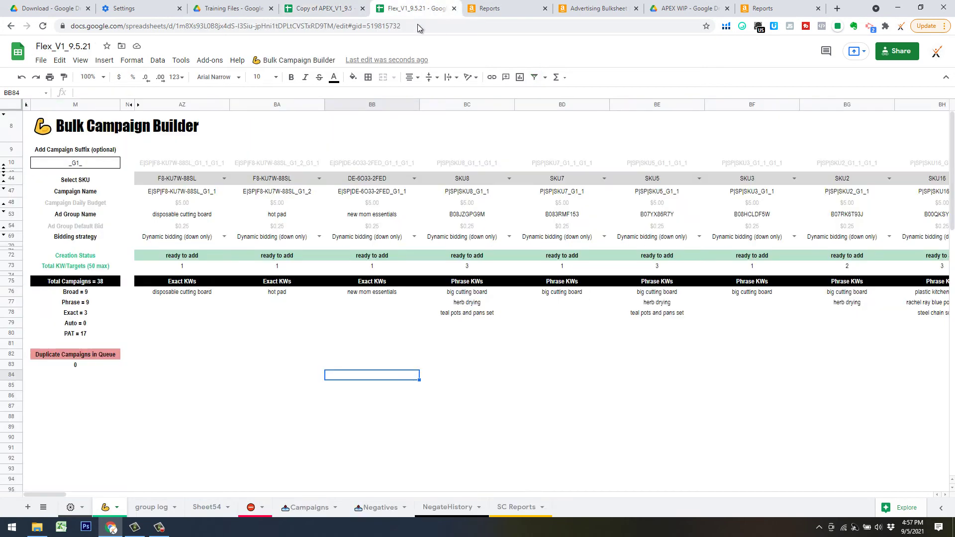
left_click(242, 515)
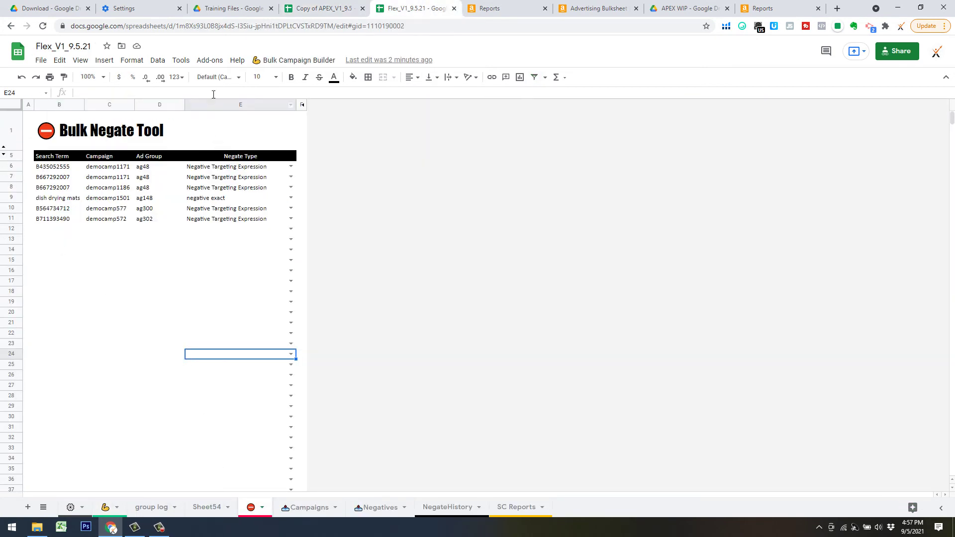
left_click(294, 60)
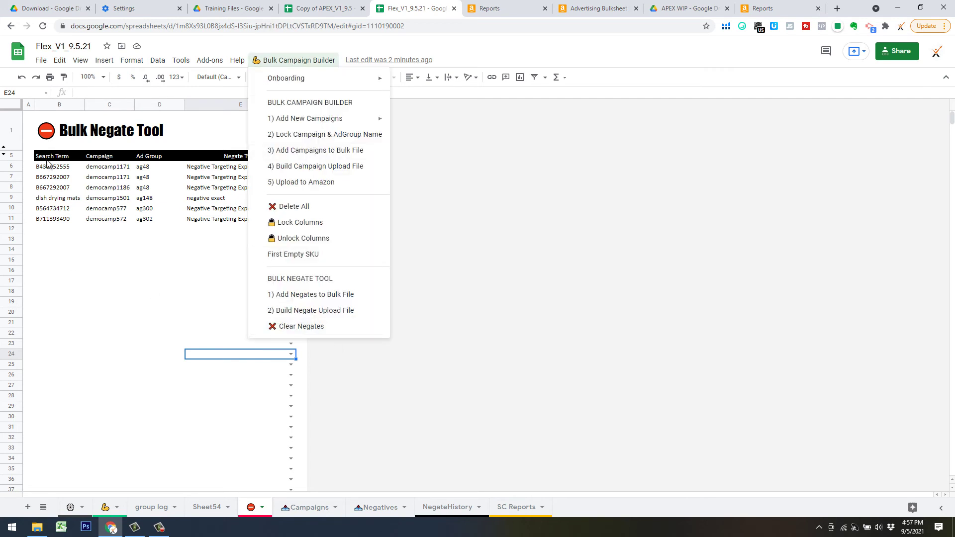
left_click(173, 302)
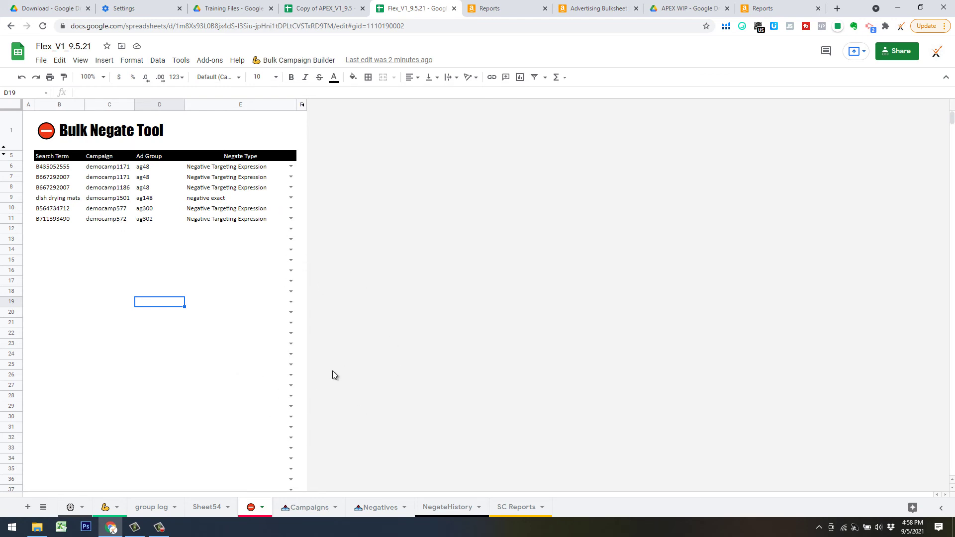
left_click(105, 508)
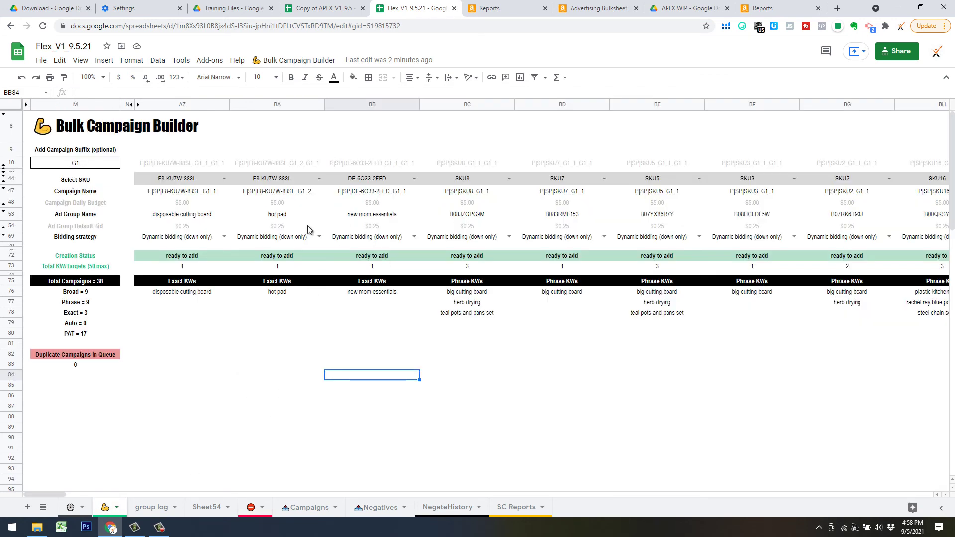
- Add the prepared campaigns to the bulk file, and glance at Amazon's Bulk operations page before returning to Flex_V1_9.5.21
left_click(312, 61)
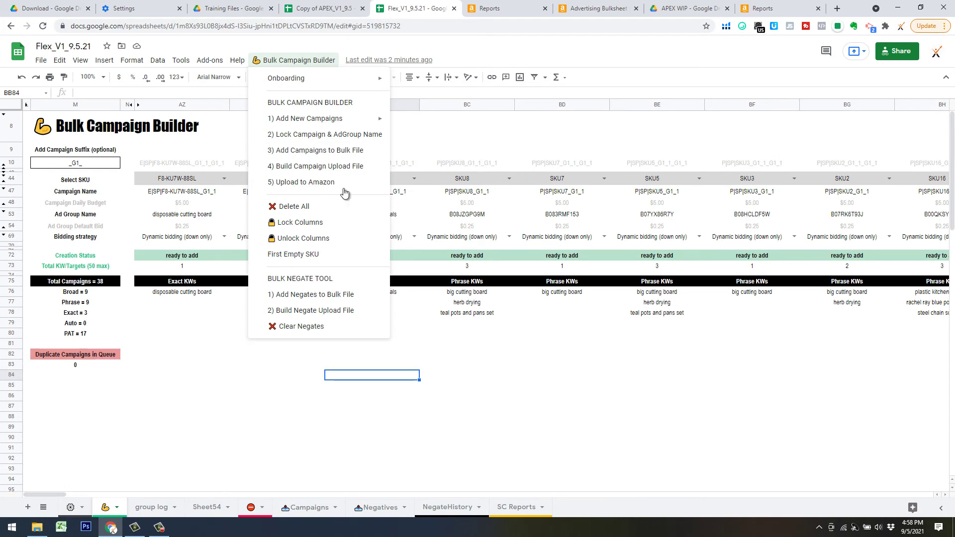
left_click(330, 151)
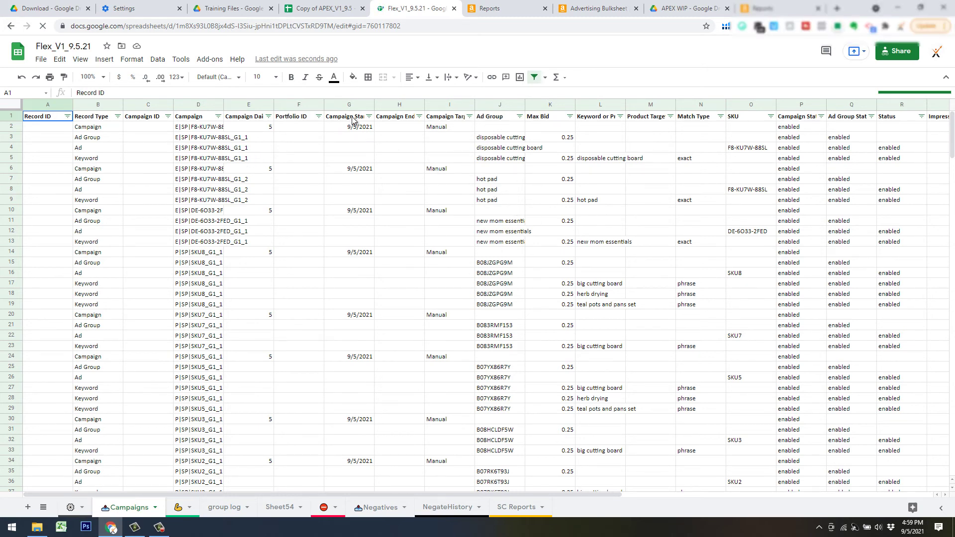
left_click(614, 10)
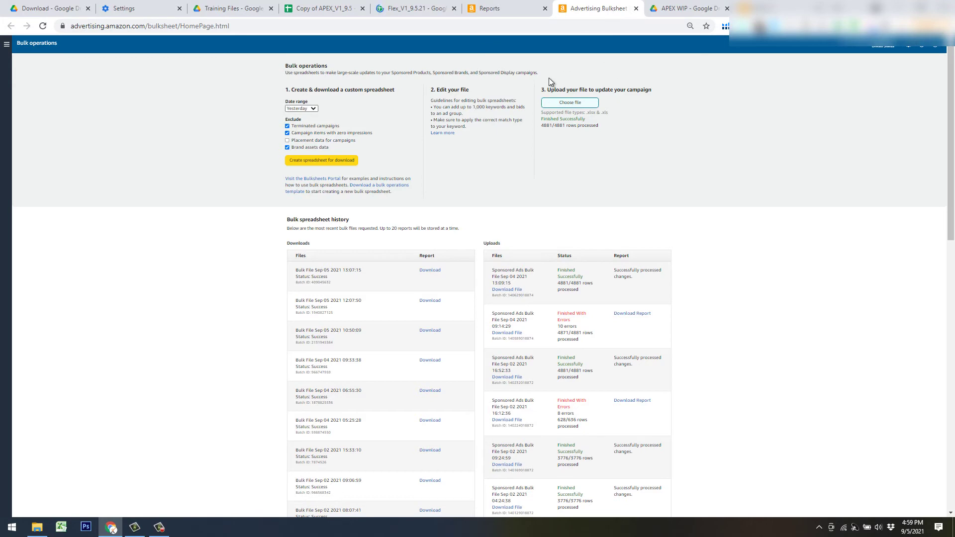
left_click(411, 9)
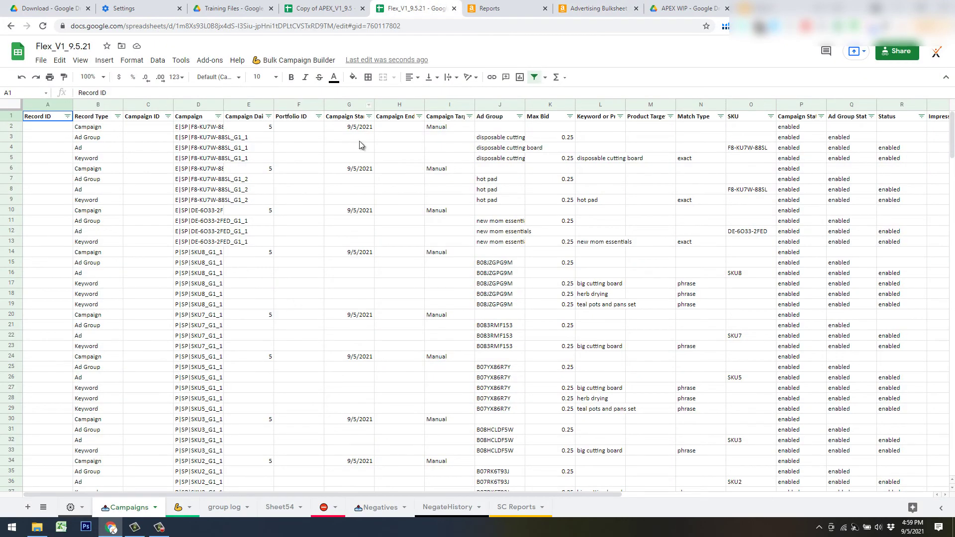
- Check the first campaign's daily budget in E2, and review the Bulk Campaign Builder sheet before returning to the Campaigns sheet
left_click(263, 127)
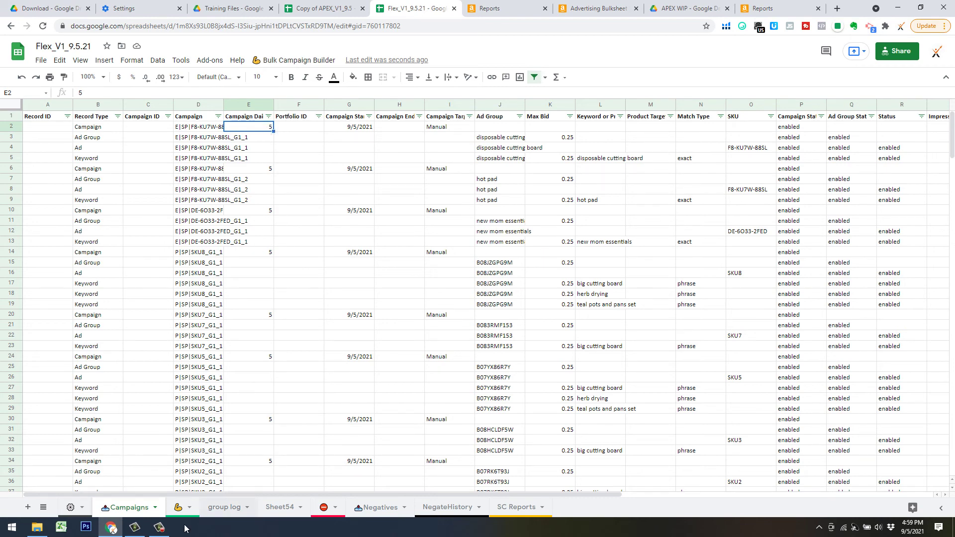
left_click(175, 512)
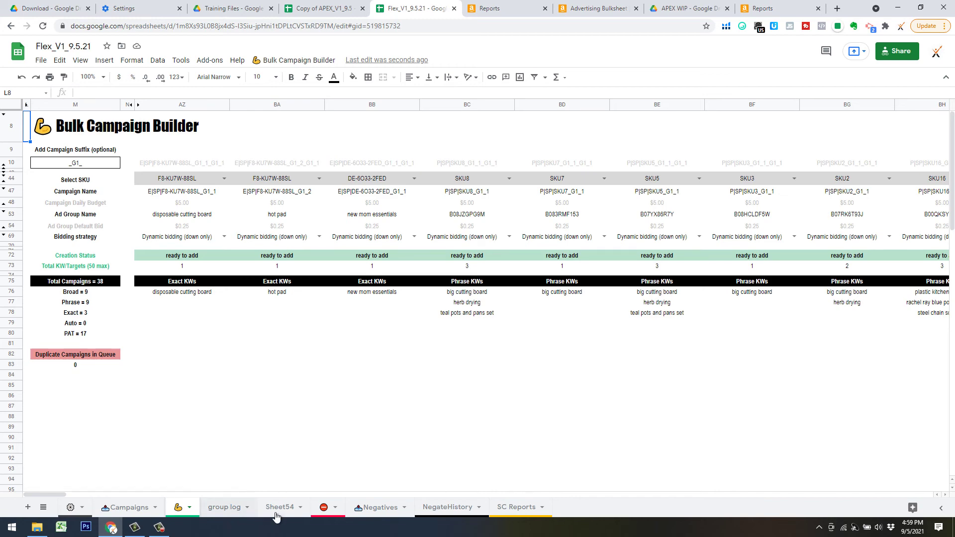
left_click(149, 508)
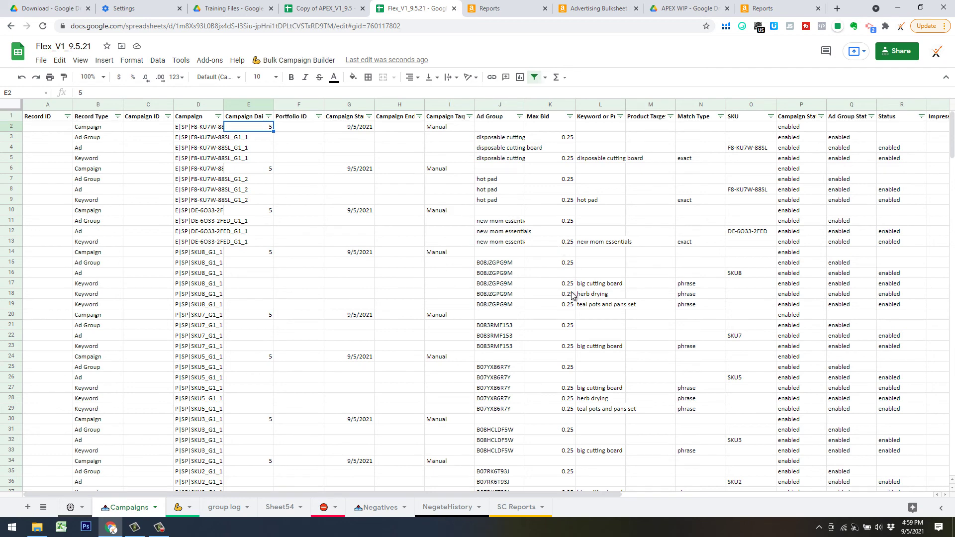
- Filter the Record Type column to show only Keyword, check the Max Bid in K5, and undo the filter
left_click(118, 117)
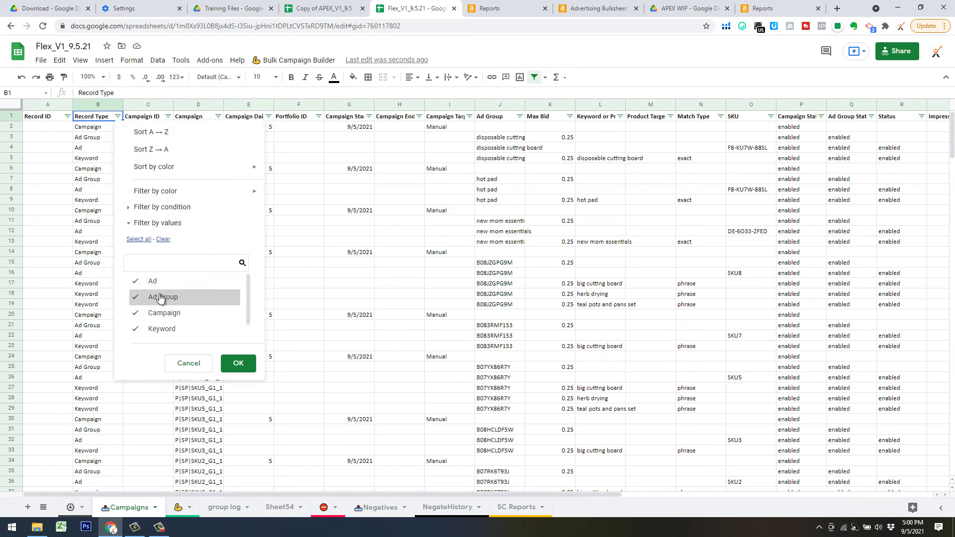
left_click(163, 240)
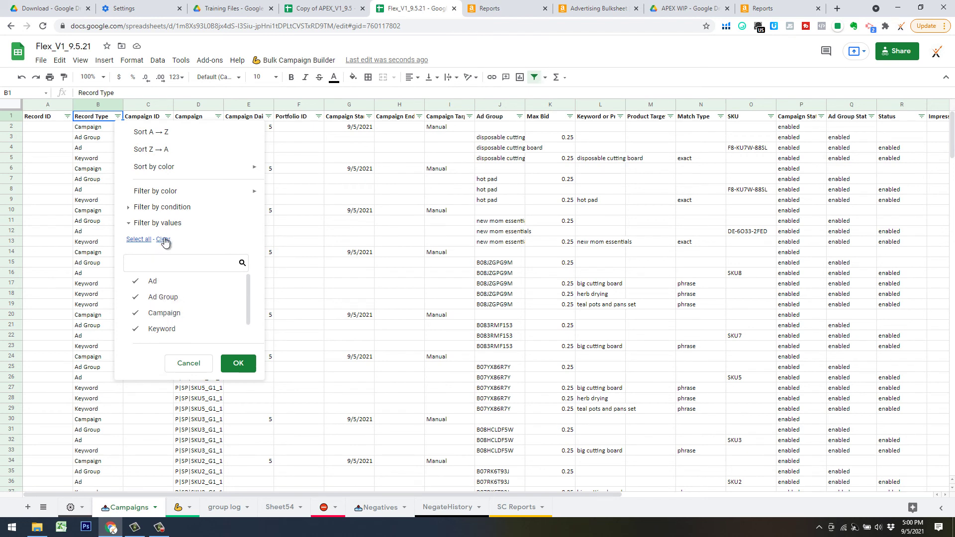
left_click(160, 329)
scroll(161, 329, "down", 1)
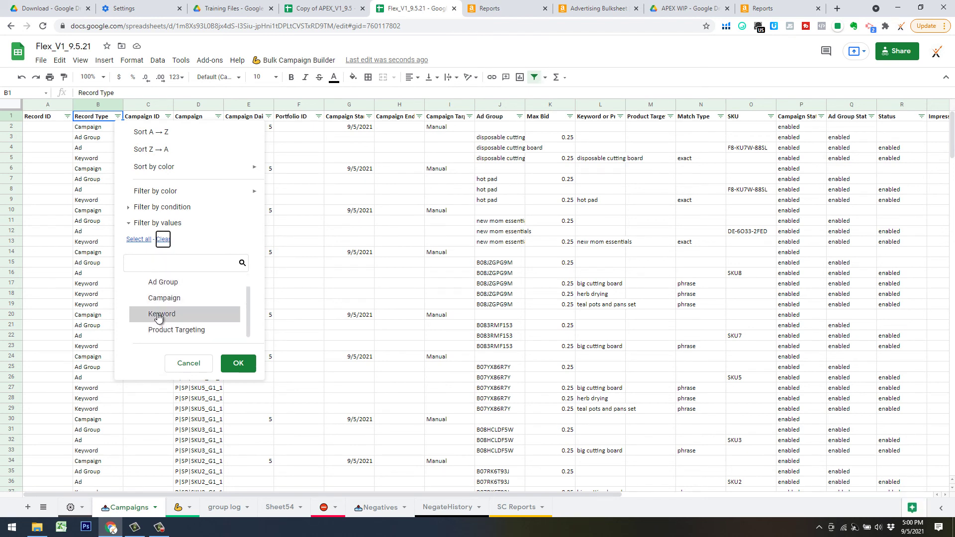
left_click(161, 329)
left_click(239, 363)
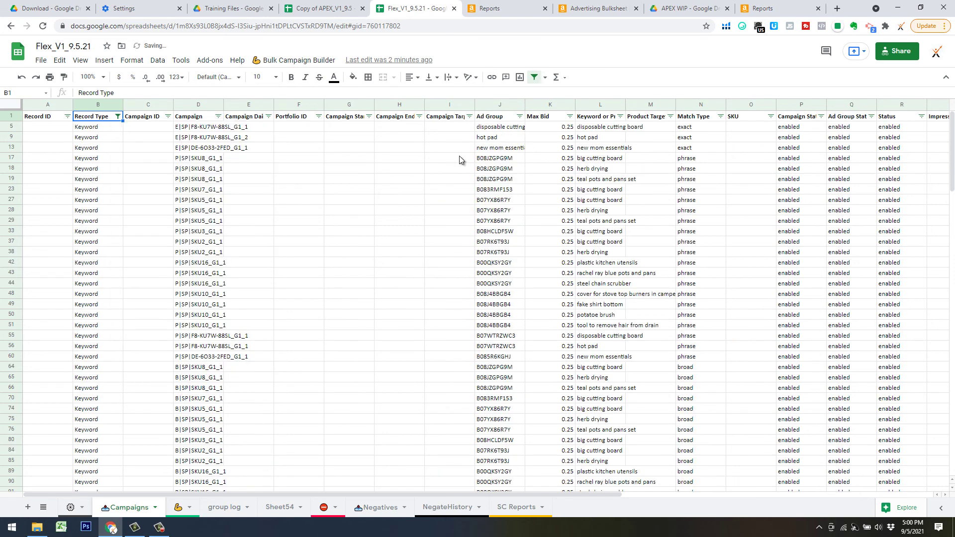
left_click(564, 130)
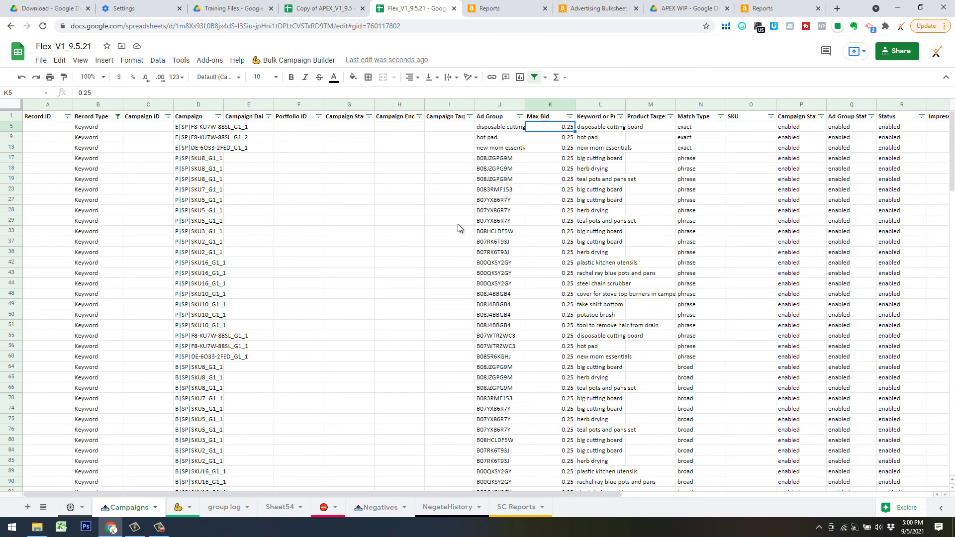
key("ctrl+z")
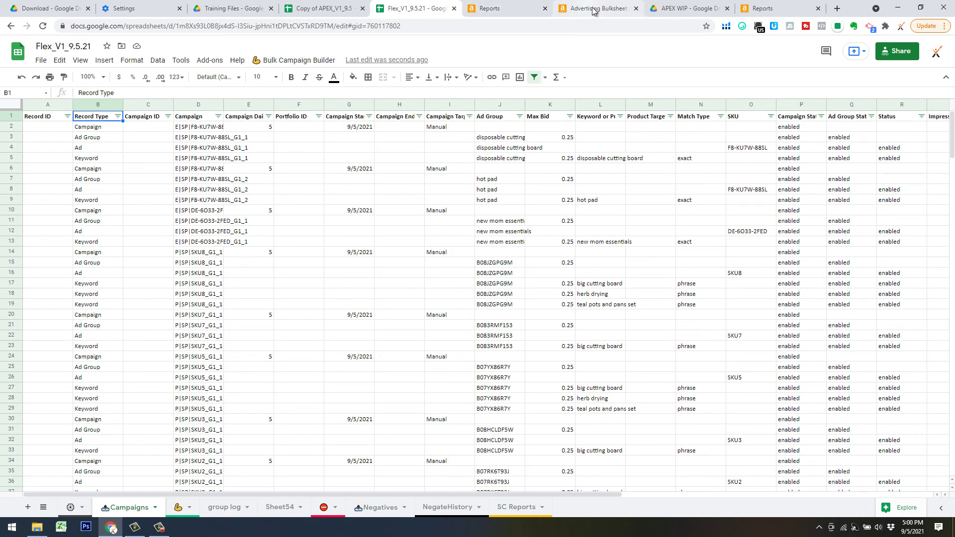
- Build the campaign upload file from the Campaigns sheet and dismiss the notice about the new file
left_click(314, 60)
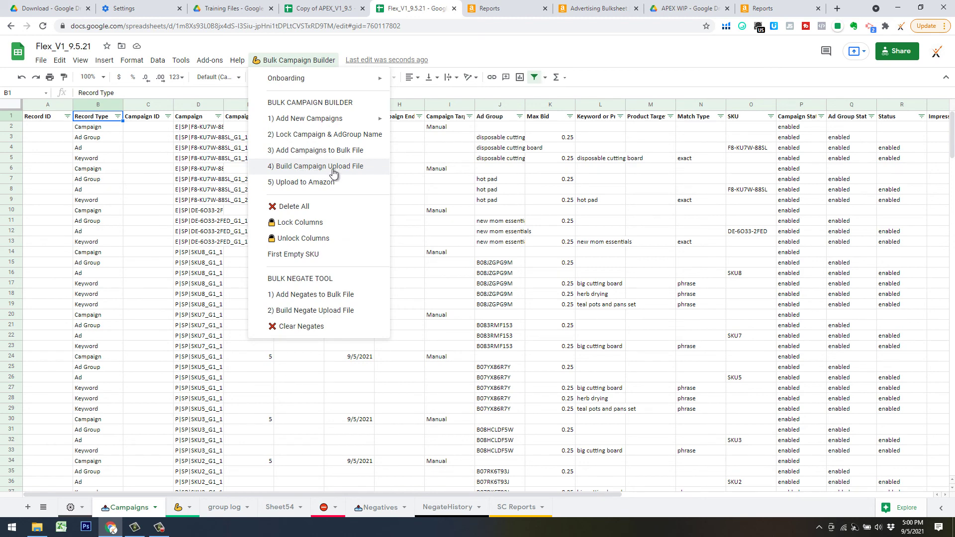
left_click(333, 172)
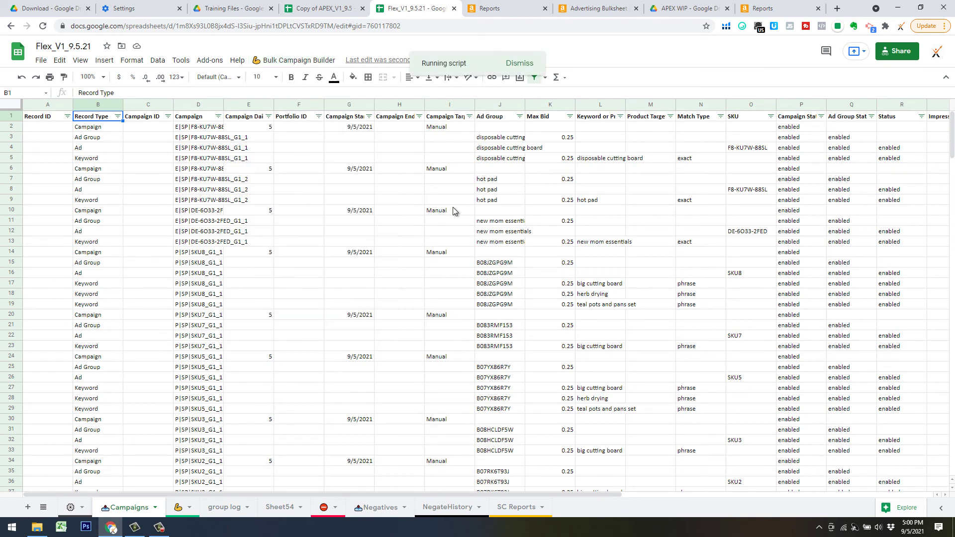
left_click(583, 312)
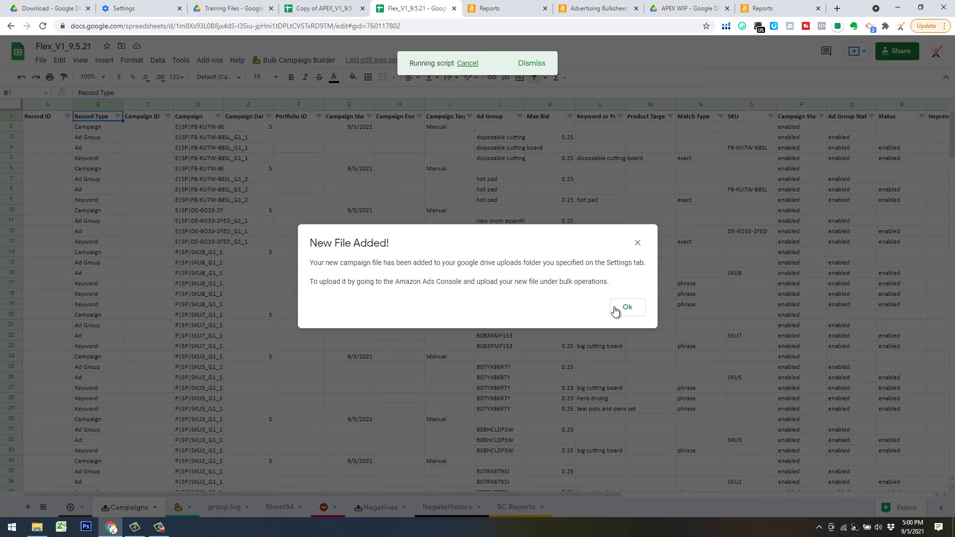
left_click(626, 307)
- On Amazon's Bulk operations page, browse My Drive's uploads folder for the campaign file, refresh the list, and cancel the file selection
left_click(589, 10)
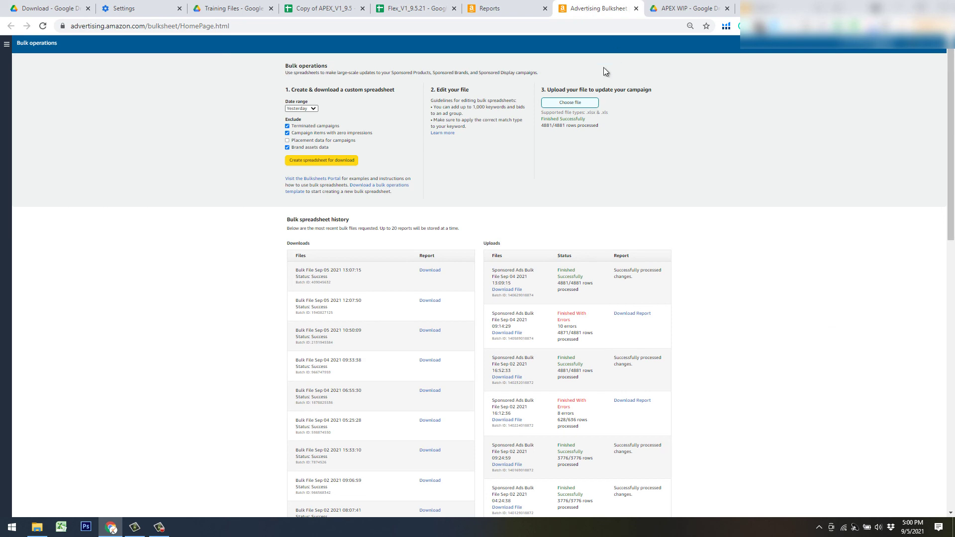
left_click(571, 102)
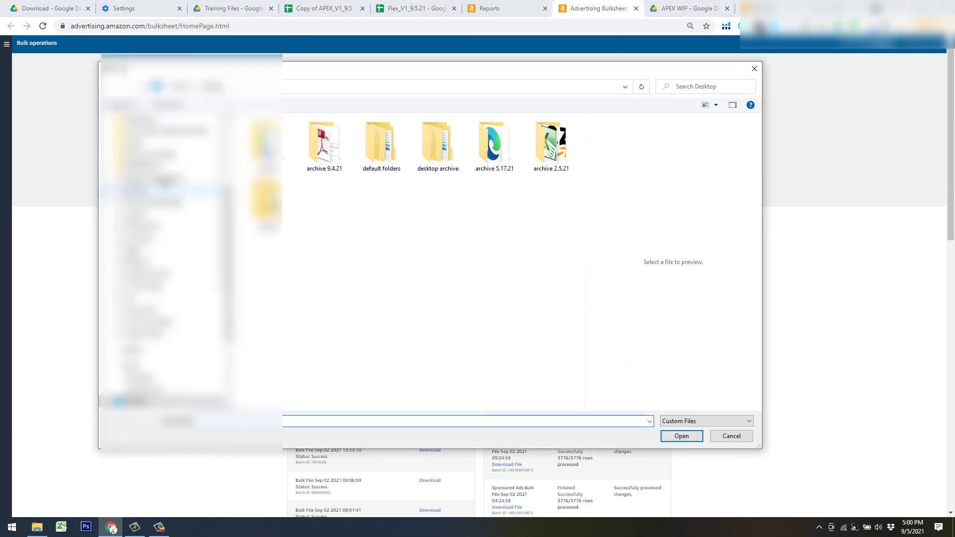
scroll(164, 249, "up", 5)
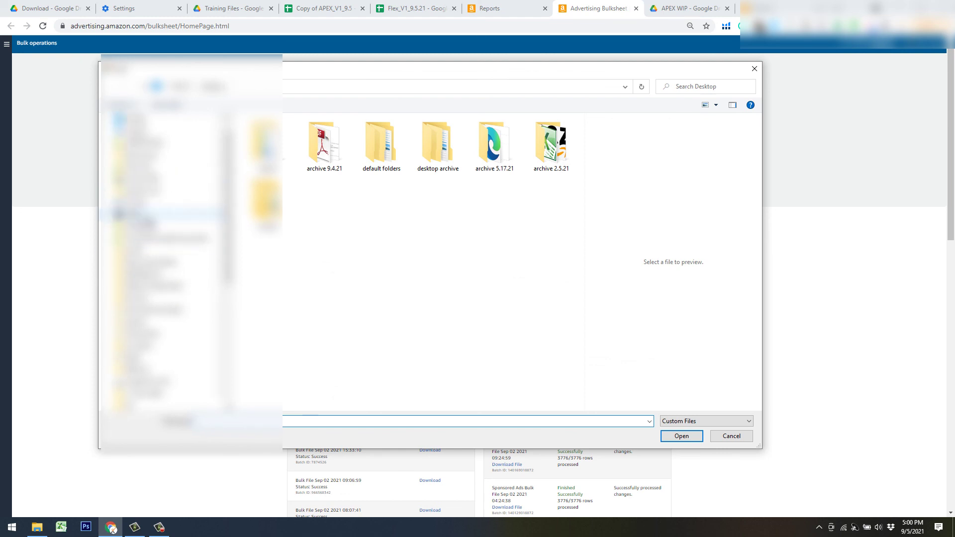
left_click(159, 322)
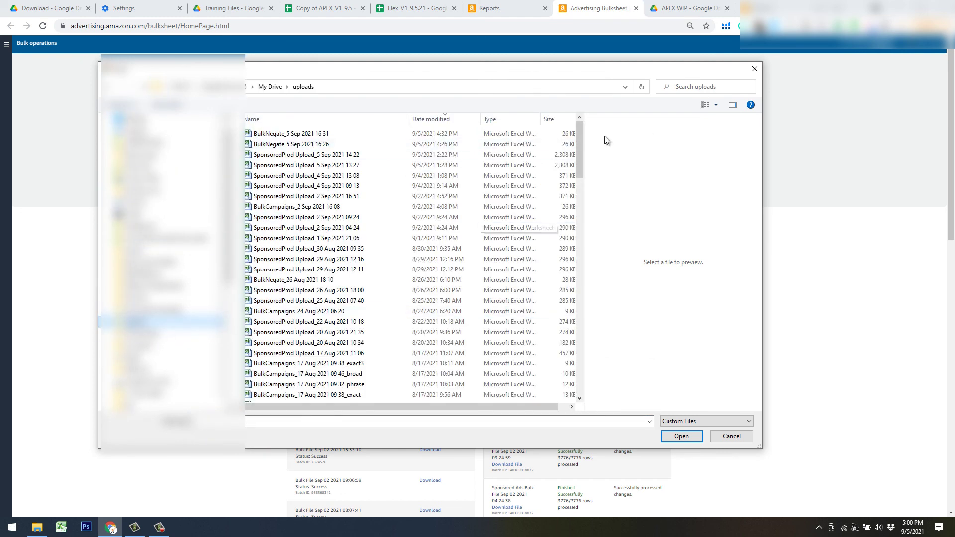
left_click(642, 88)
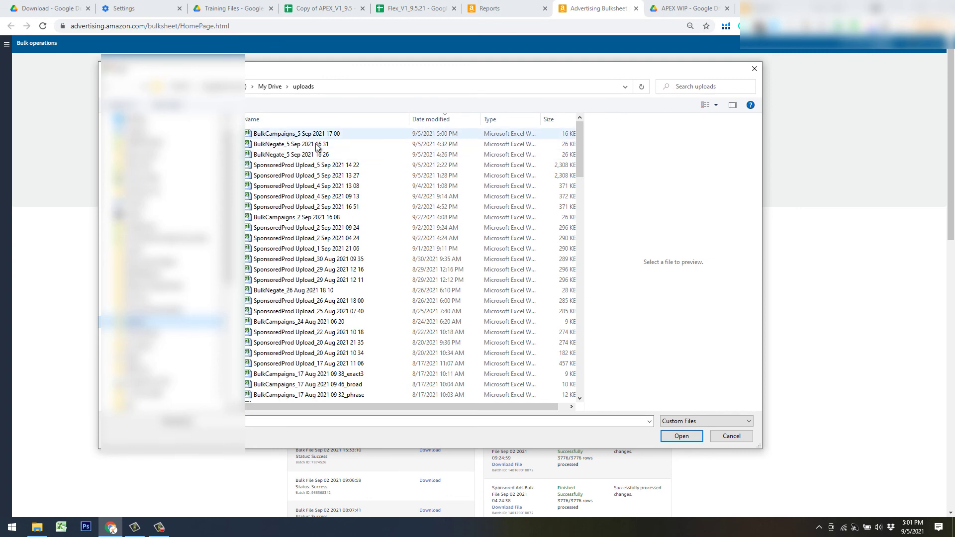
left_click(731, 437)
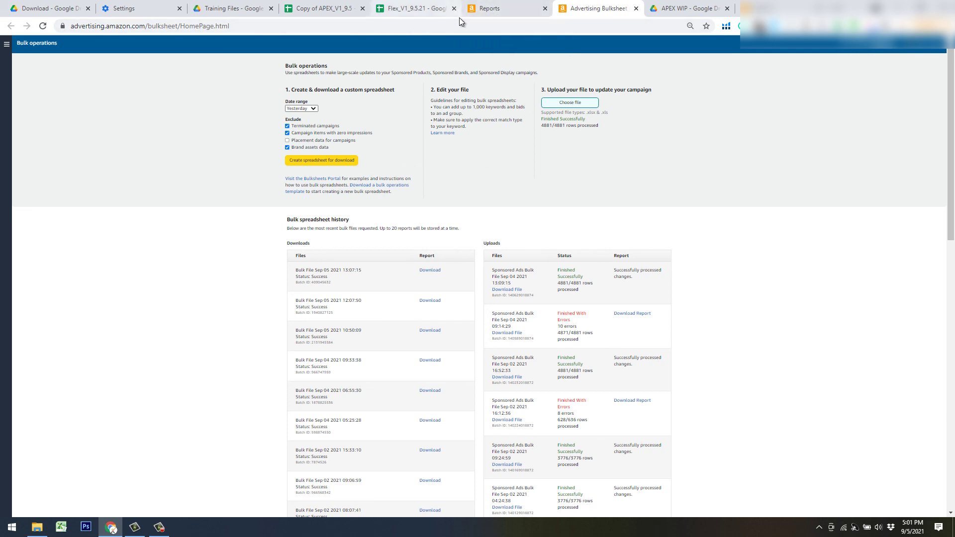
- Return to the Flex_V1_9.5.21 spreadsheet and switch to Copy of APEX_V1_9.5 to view the copied search term rows
left_click(431, 9)
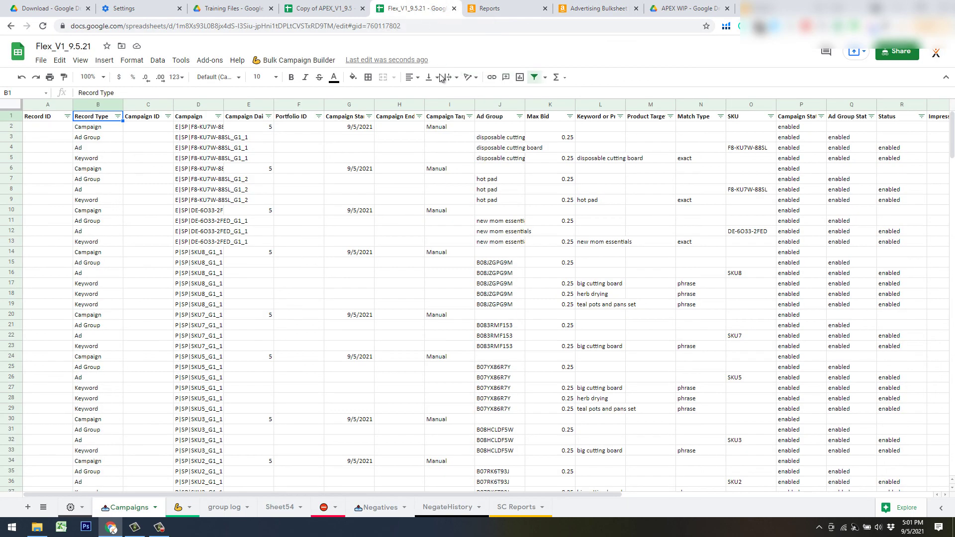
left_click(316, 9)
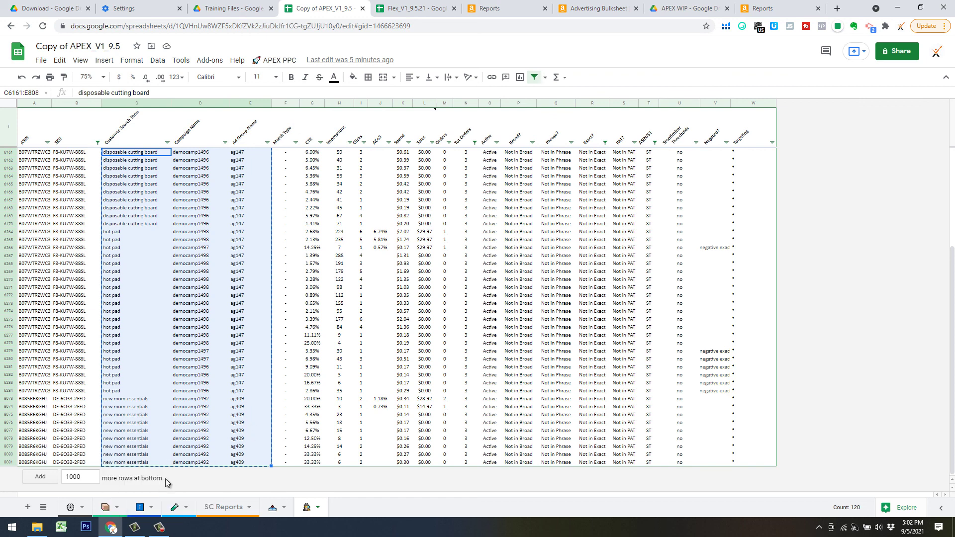
left_click(159, 527)
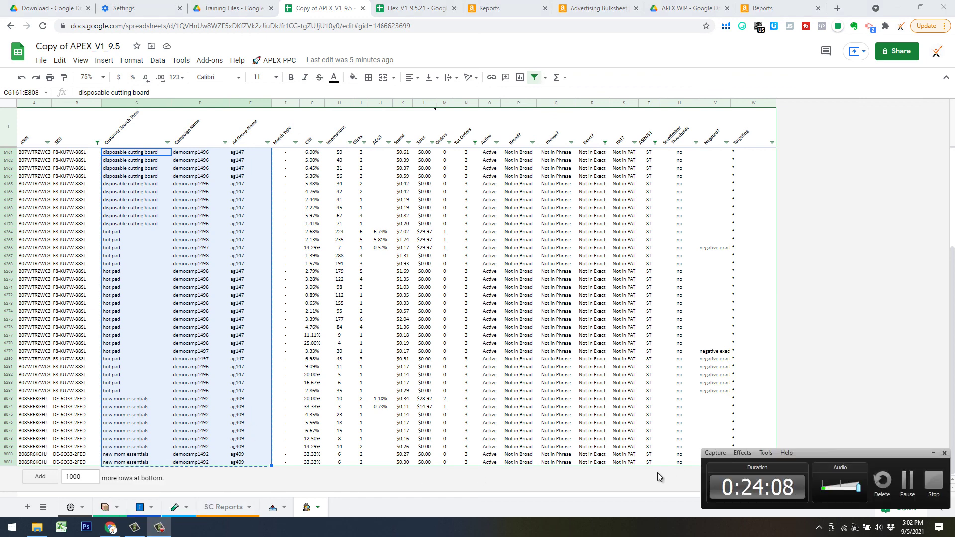